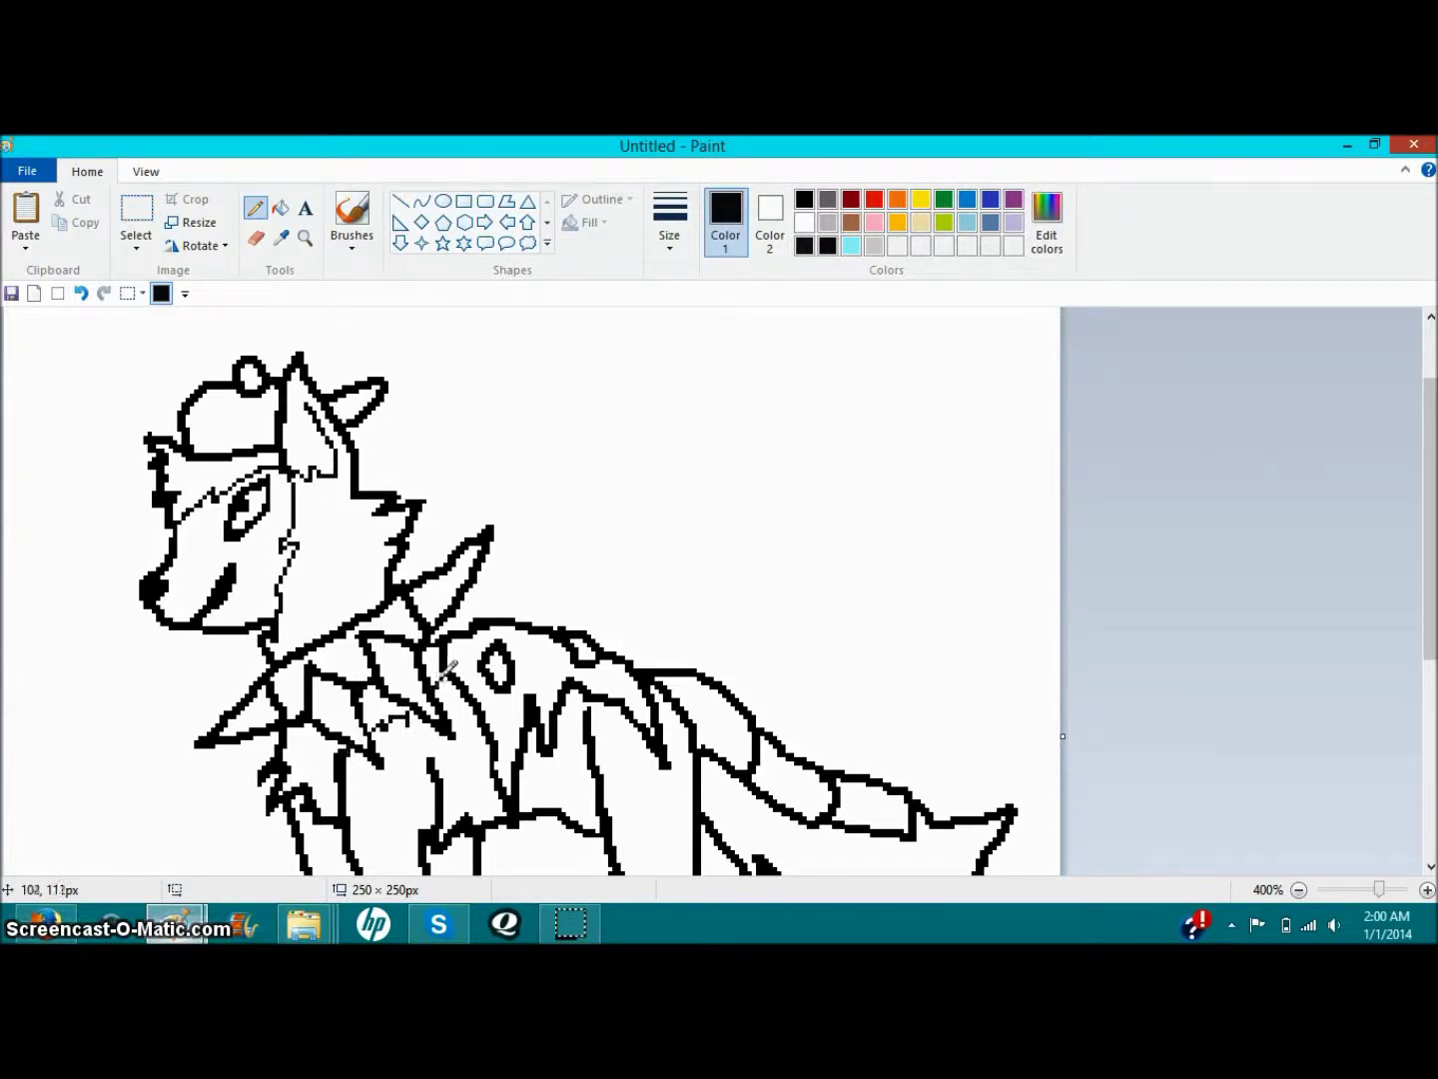
Step: Fill the fur on the back of the head, the ear and the forehead with black
{"action": "left_click", "coordinate": [282, 209]}
{"action": "left_click", "coordinate": [332, 544]}
{"action": "left_click", "coordinate": [207, 494]}
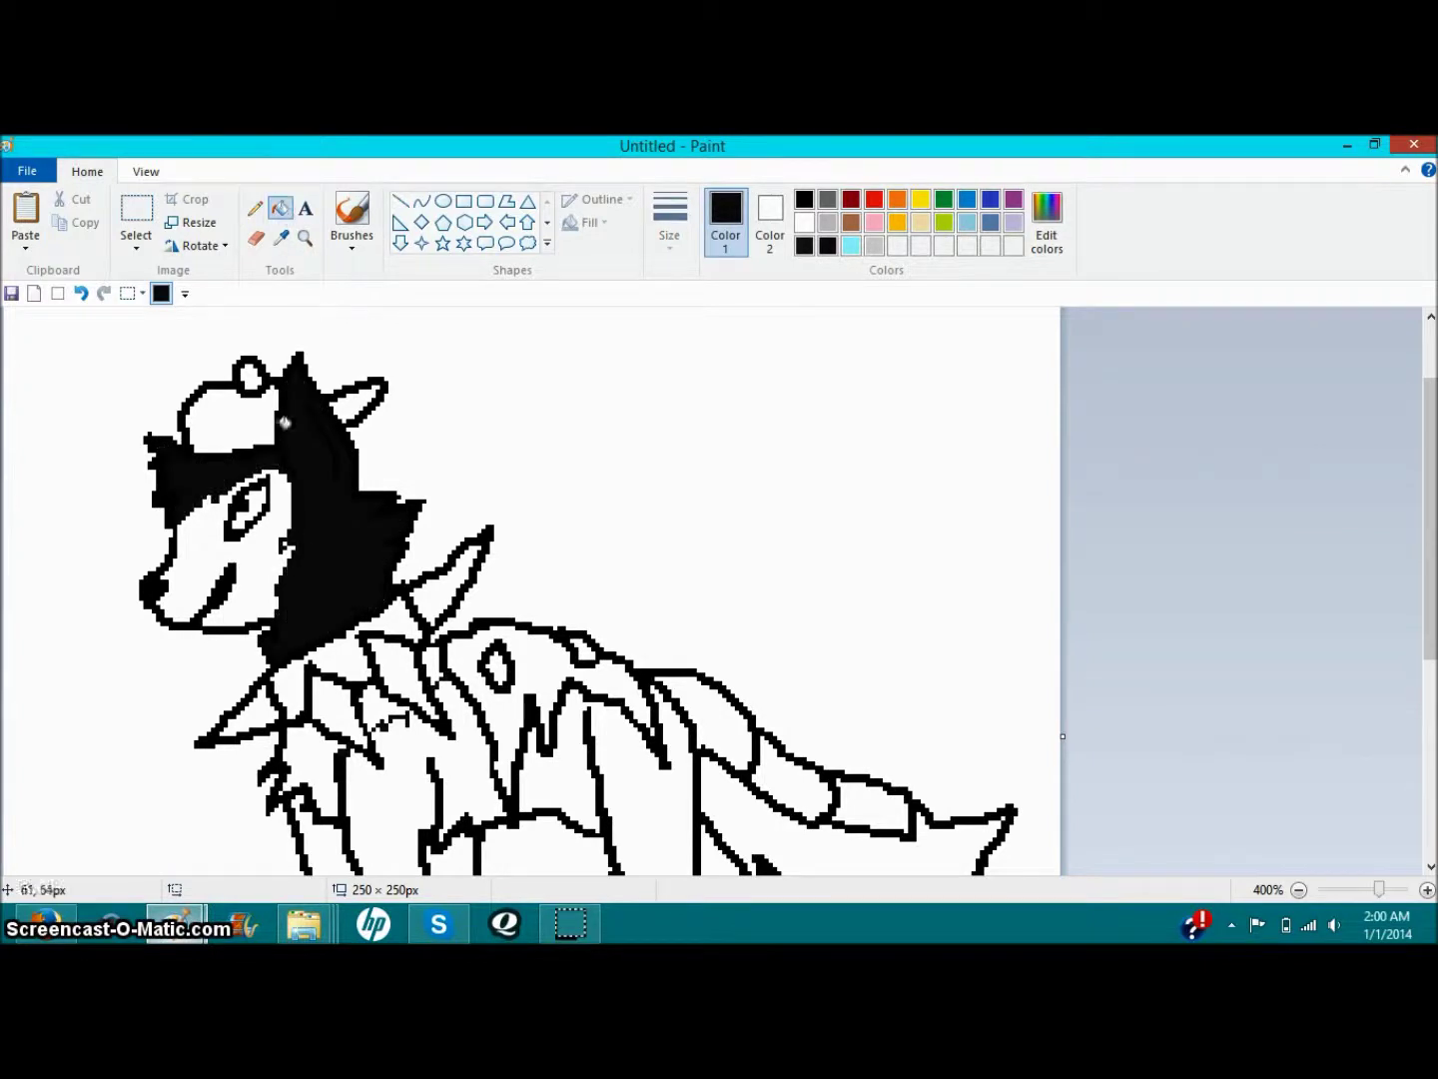
Step: Separate the ear from the head fur with white pencil lines, fill the ear and inner ear white, and clean up leftover black
{"action": "left_click", "coordinate": [255, 208]}
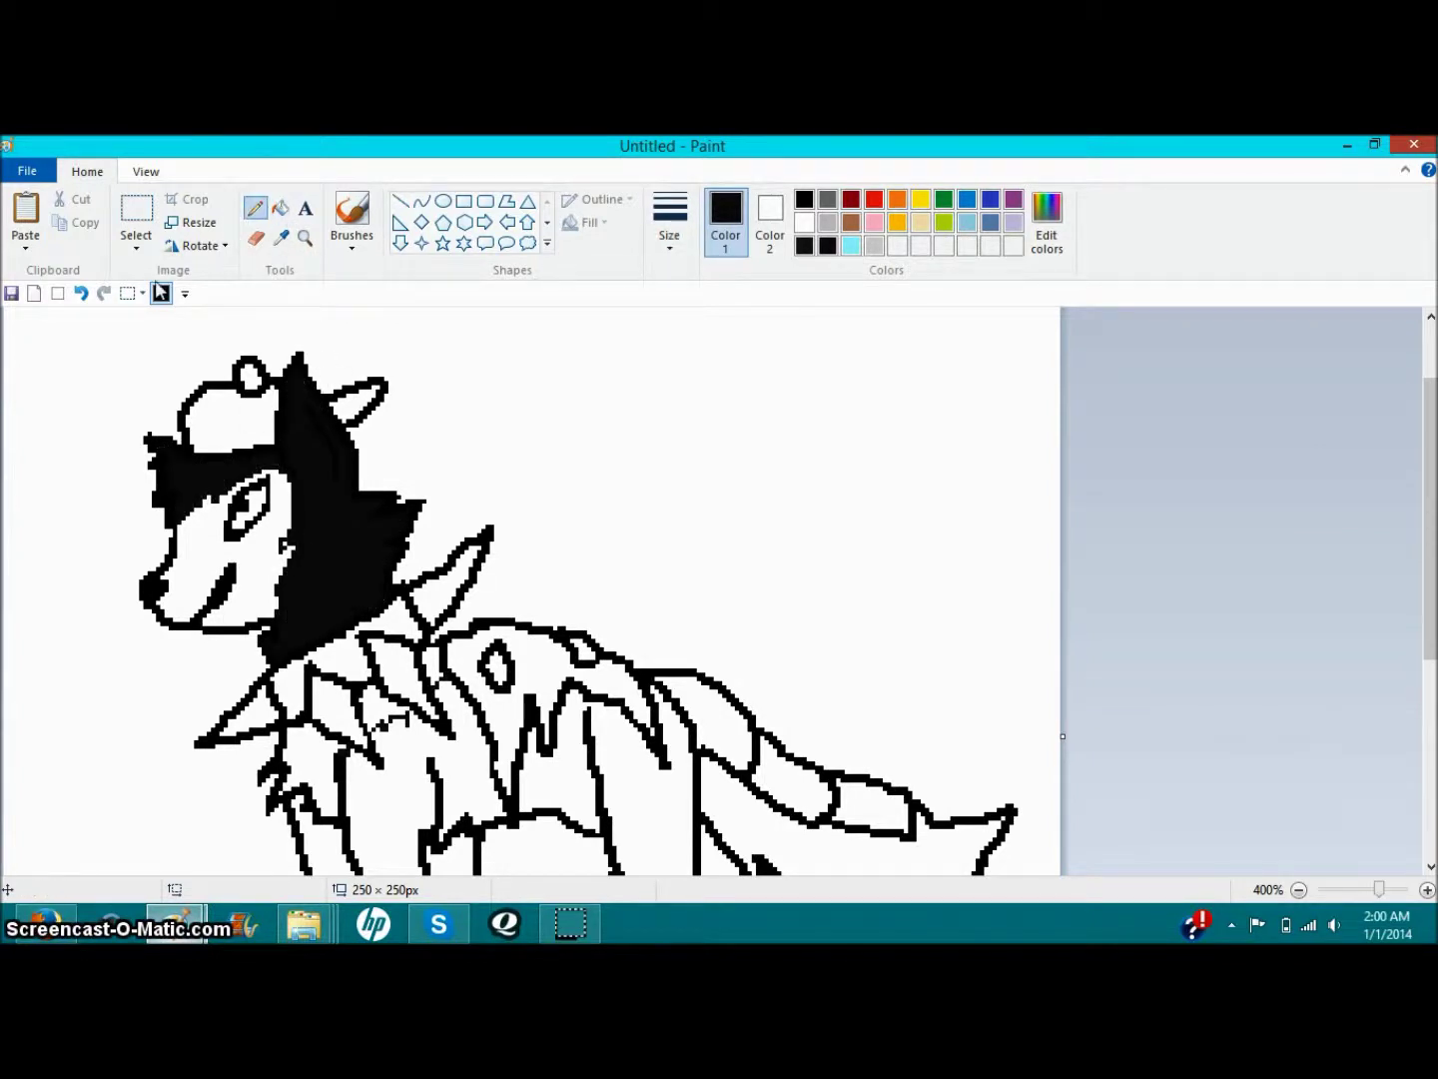
{"action": "left_click", "coordinate": [805, 222]}
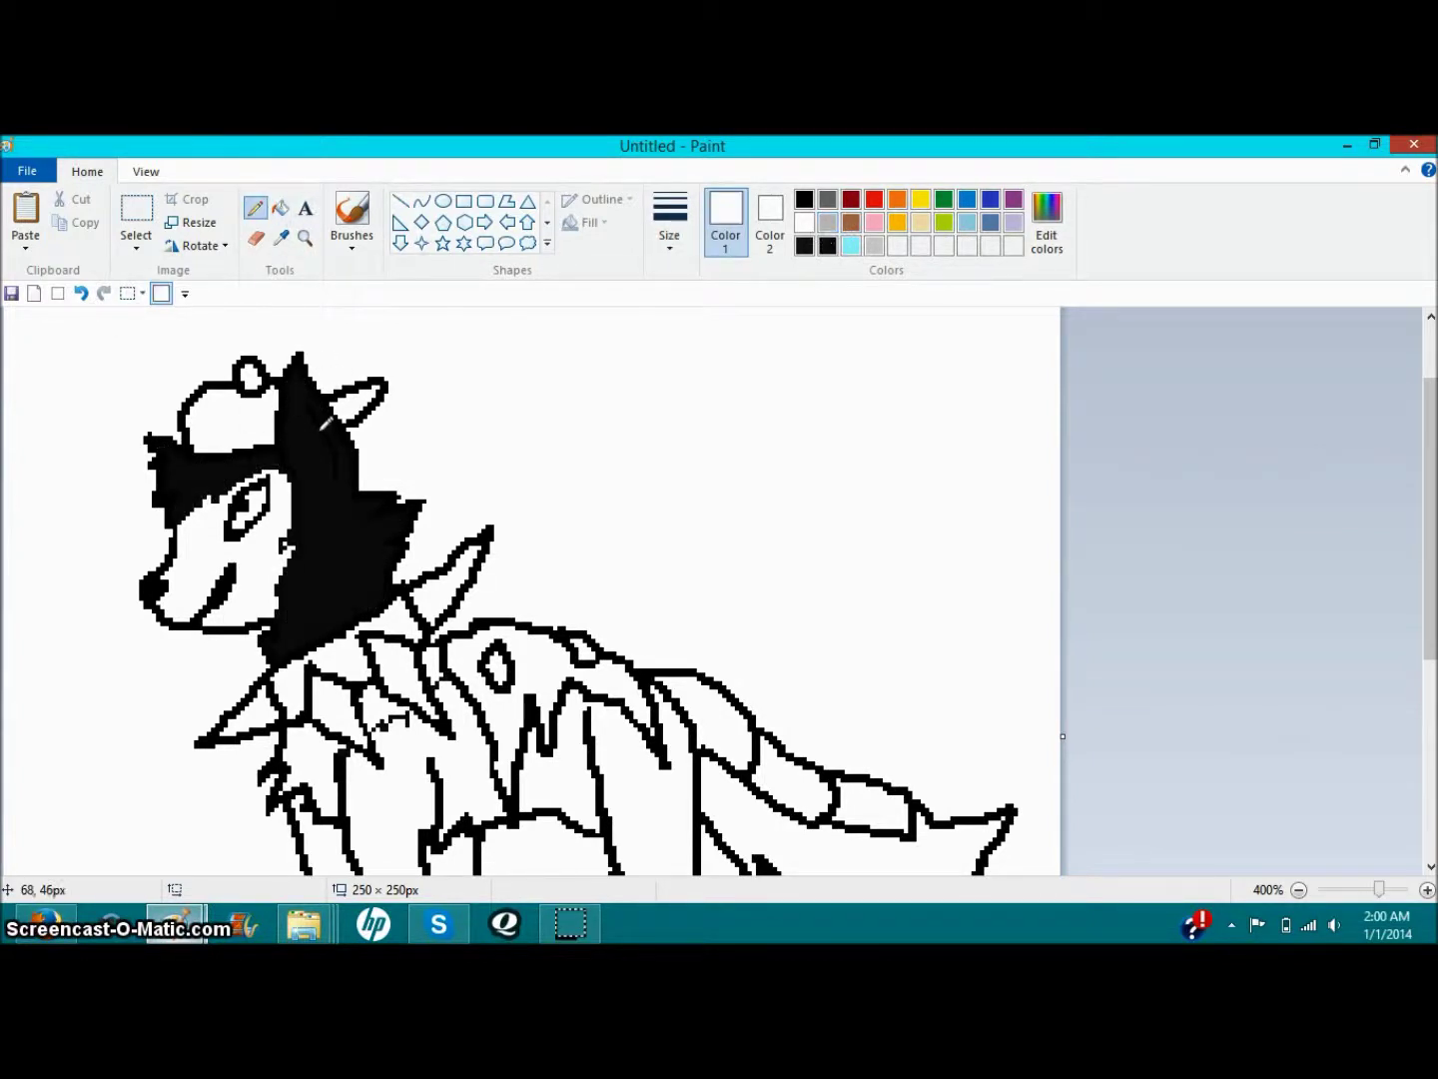
{"action": "left_click", "coordinate": [282, 209]}
{"action": "left_click", "coordinate": [318, 384]}
{"action": "left_click", "coordinate": [254, 208]}
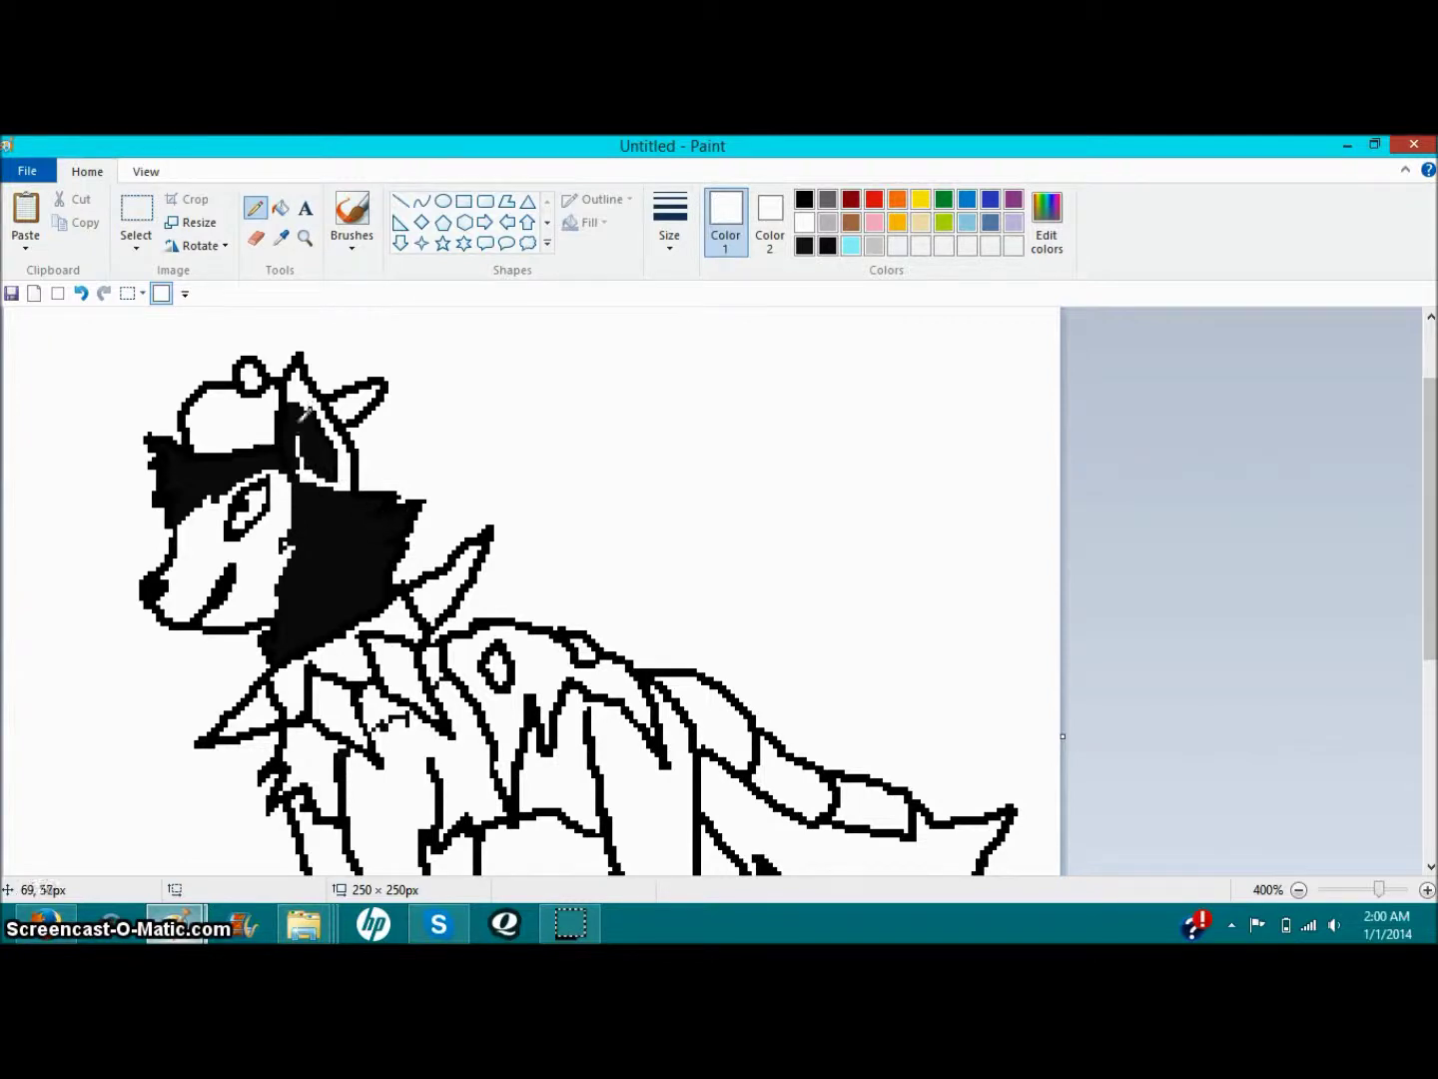
{"action": "left_click", "coordinate": [286, 214]}
{"action": "left_click", "coordinate": [318, 454]}
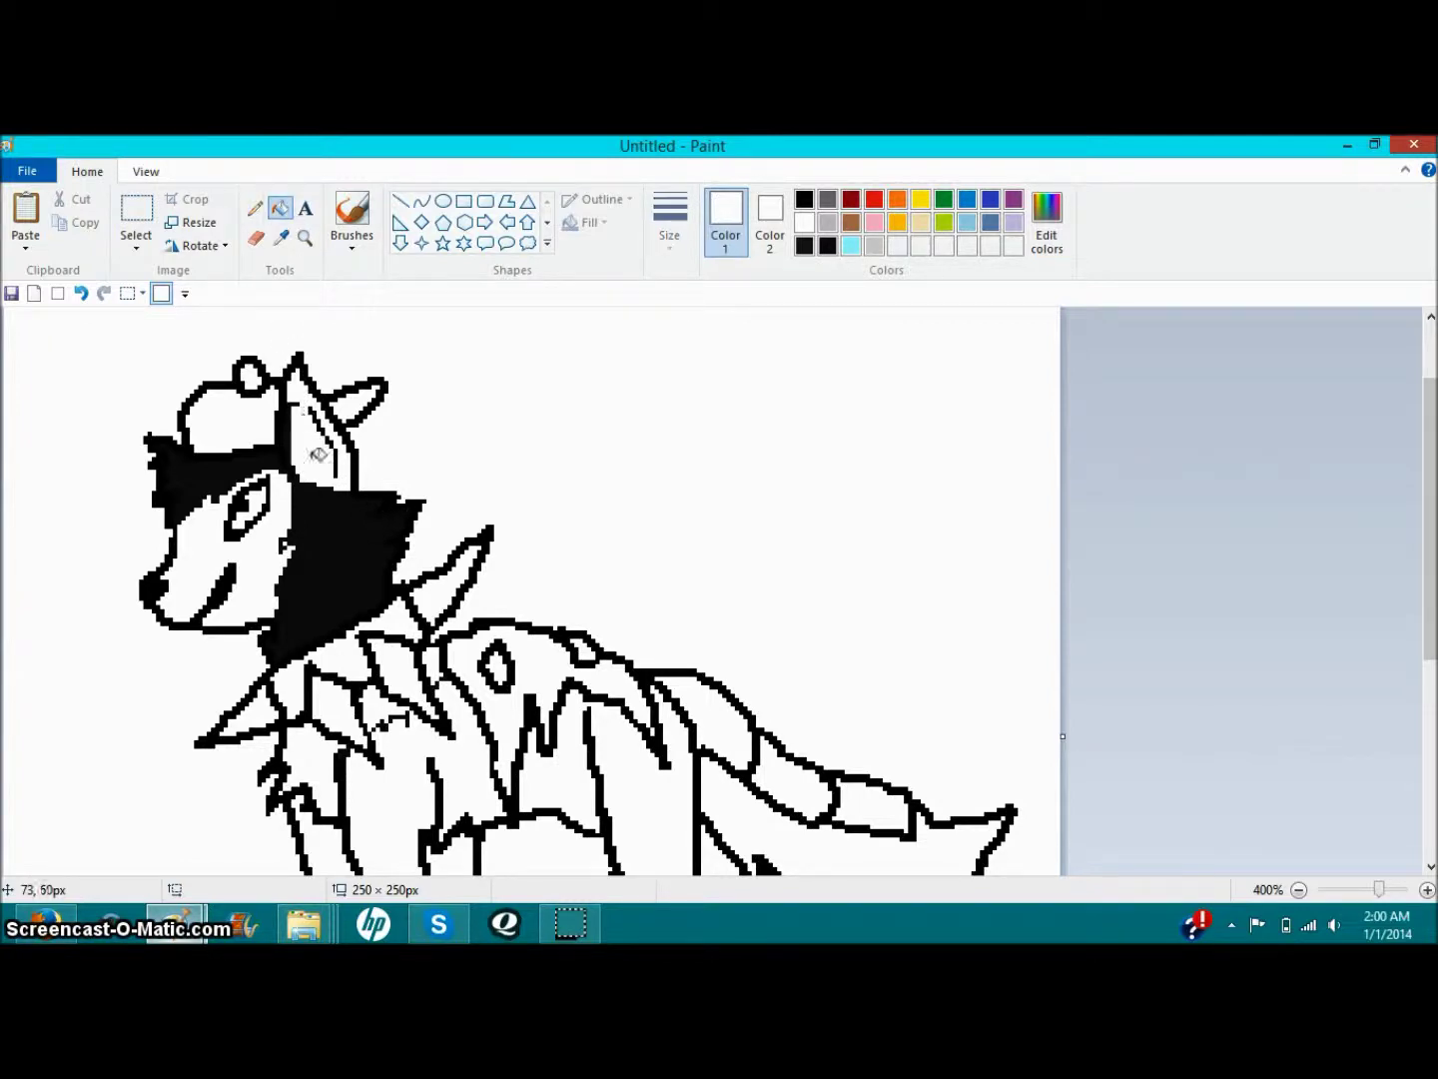
{"action": "left_click", "coordinate": [256, 208]}
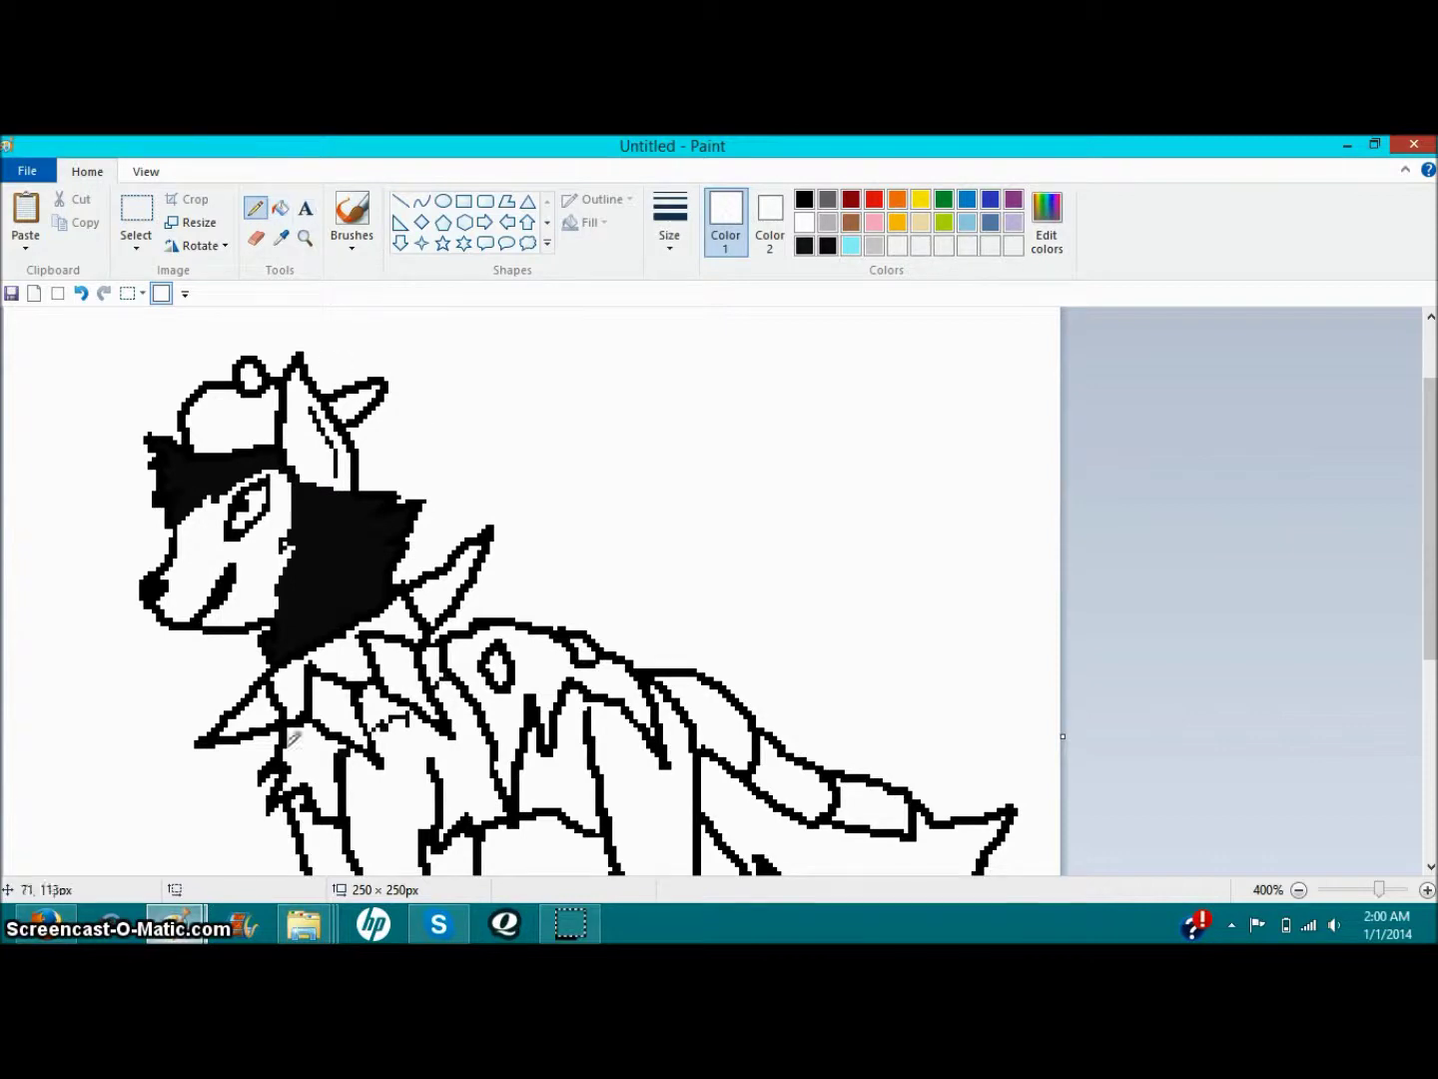
Step: Fill the chest fur and the two gaps beneath the collar spikes with black
{"action": "left_click", "coordinate": [281, 207]}
{"action": "left_click", "coordinate": [804, 199]}
{"action": "left_click", "coordinate": [305, 764]}
{"action": "left_click", "coordinate": [384, 704]}
{"action": "left_click", "coordinate": [429, 661]}
{"action": "scroll", "coordinate": [619, 760], "scroll_direction": "down", "scroll_amount": 5}
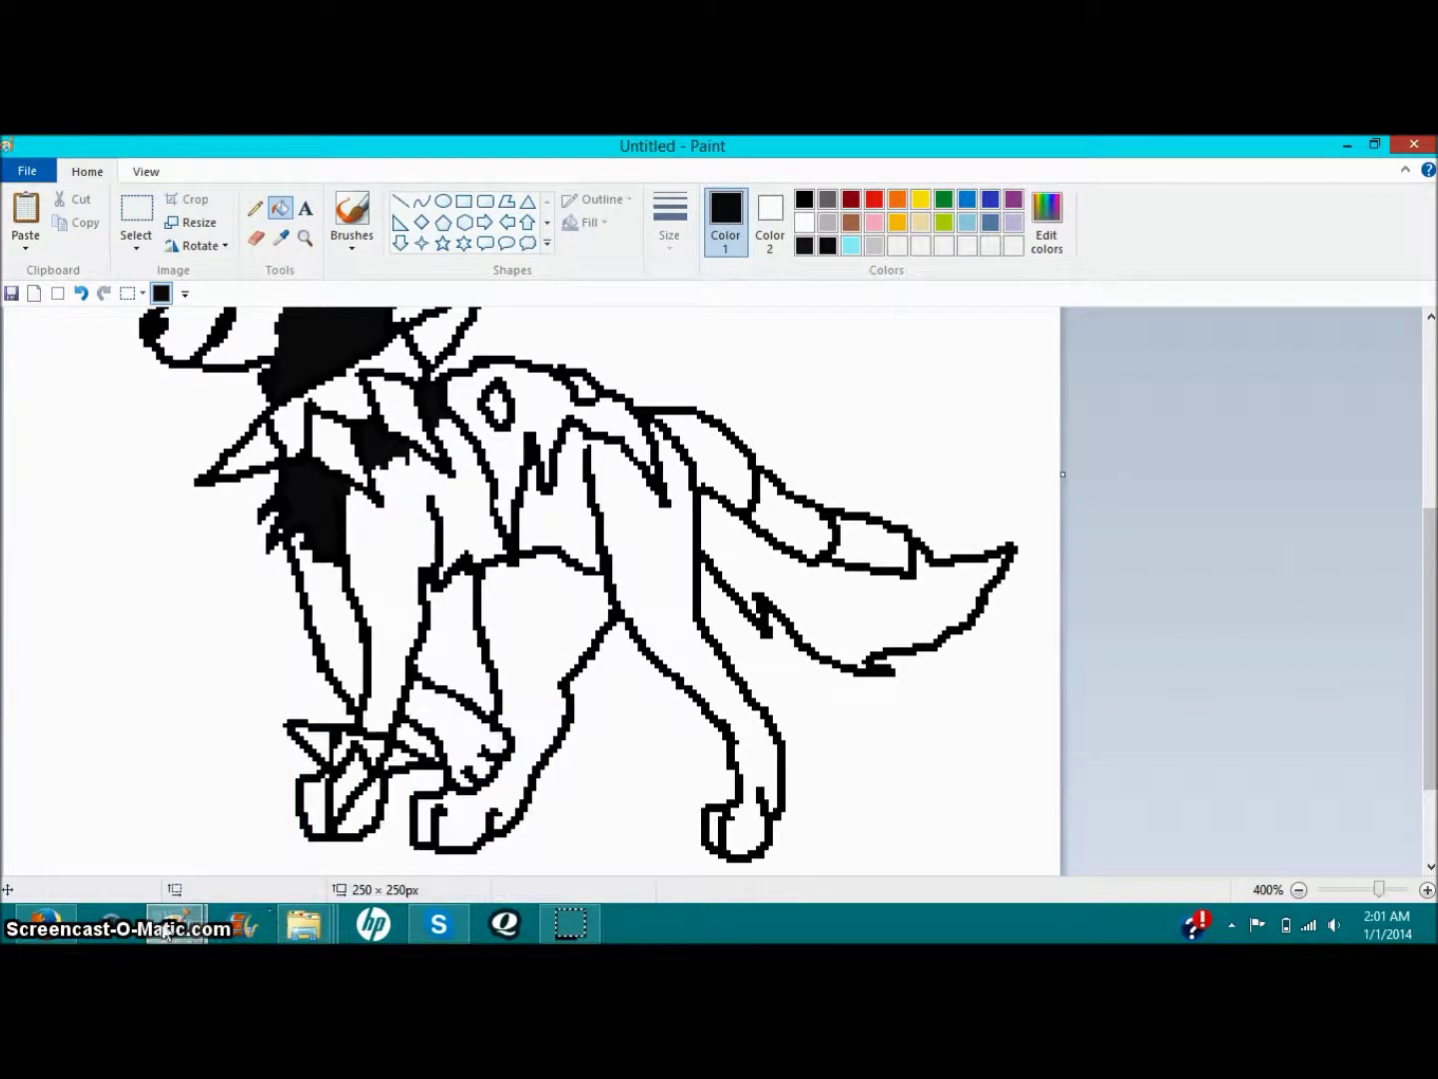
Step: Check the reference picture of the wolf and return to the untitled drawing
{"action": "left_click", "coordinate": [308, 840]}
{"action": "left_click", "coordinate": [45, 923]}
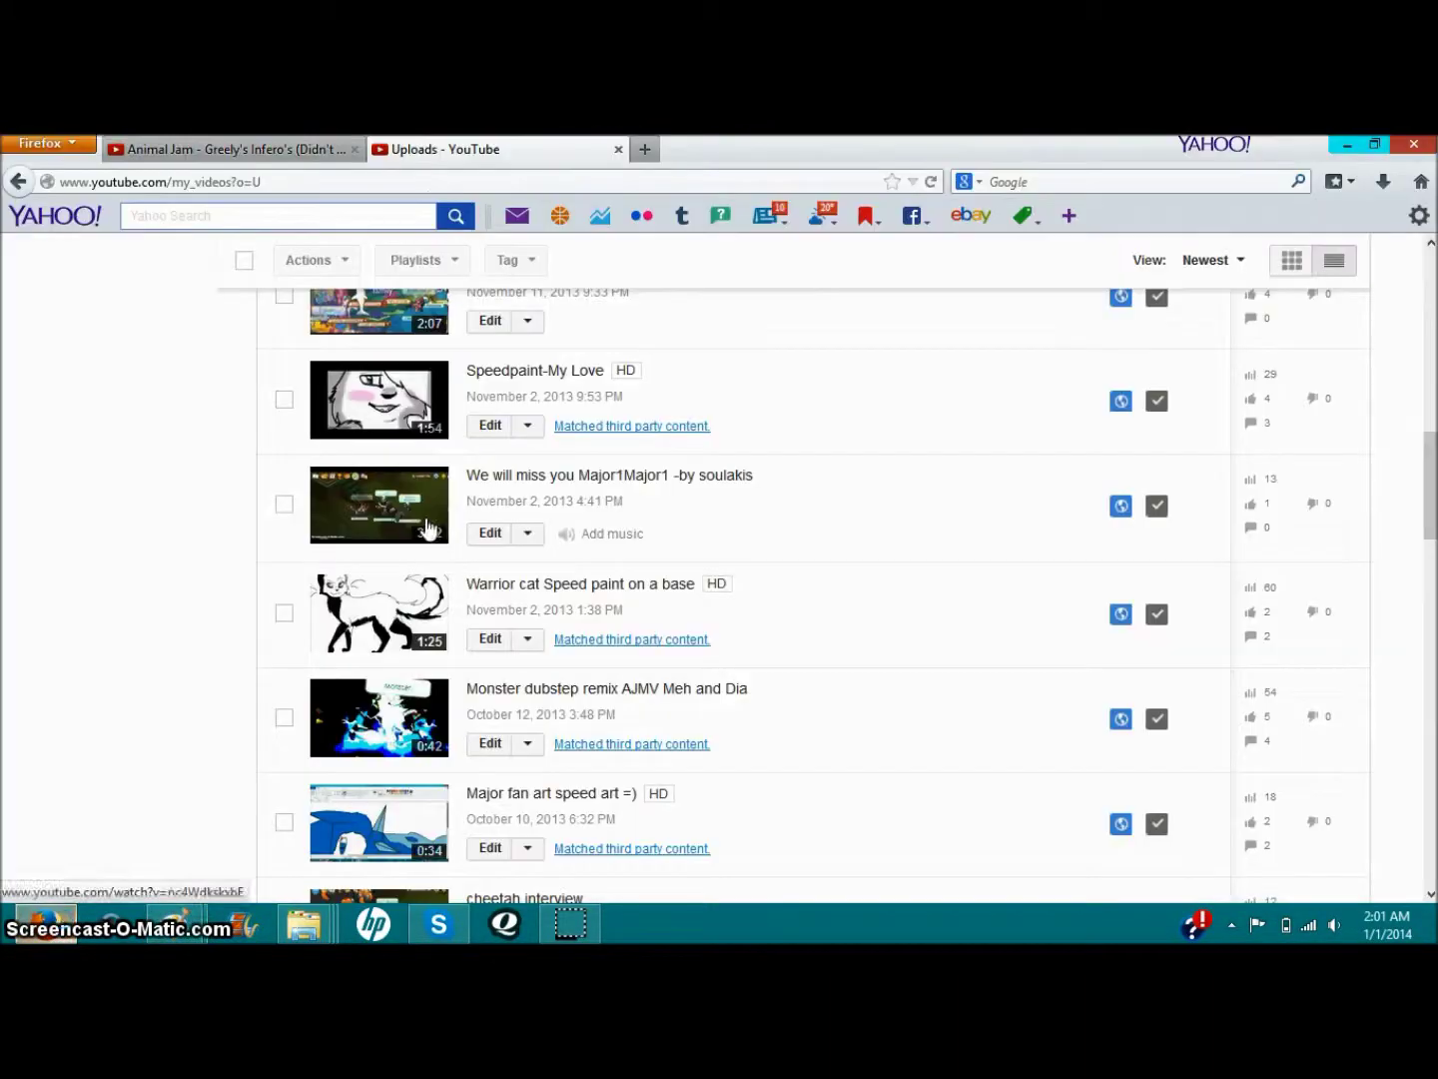
{"action": "left_click", "coordinate": [175, 924]}
Step: Draw a jagged black line across the tail and fill the lower tail area up to it with black
{"action": "left_click", "coordinate": [254, 208]}
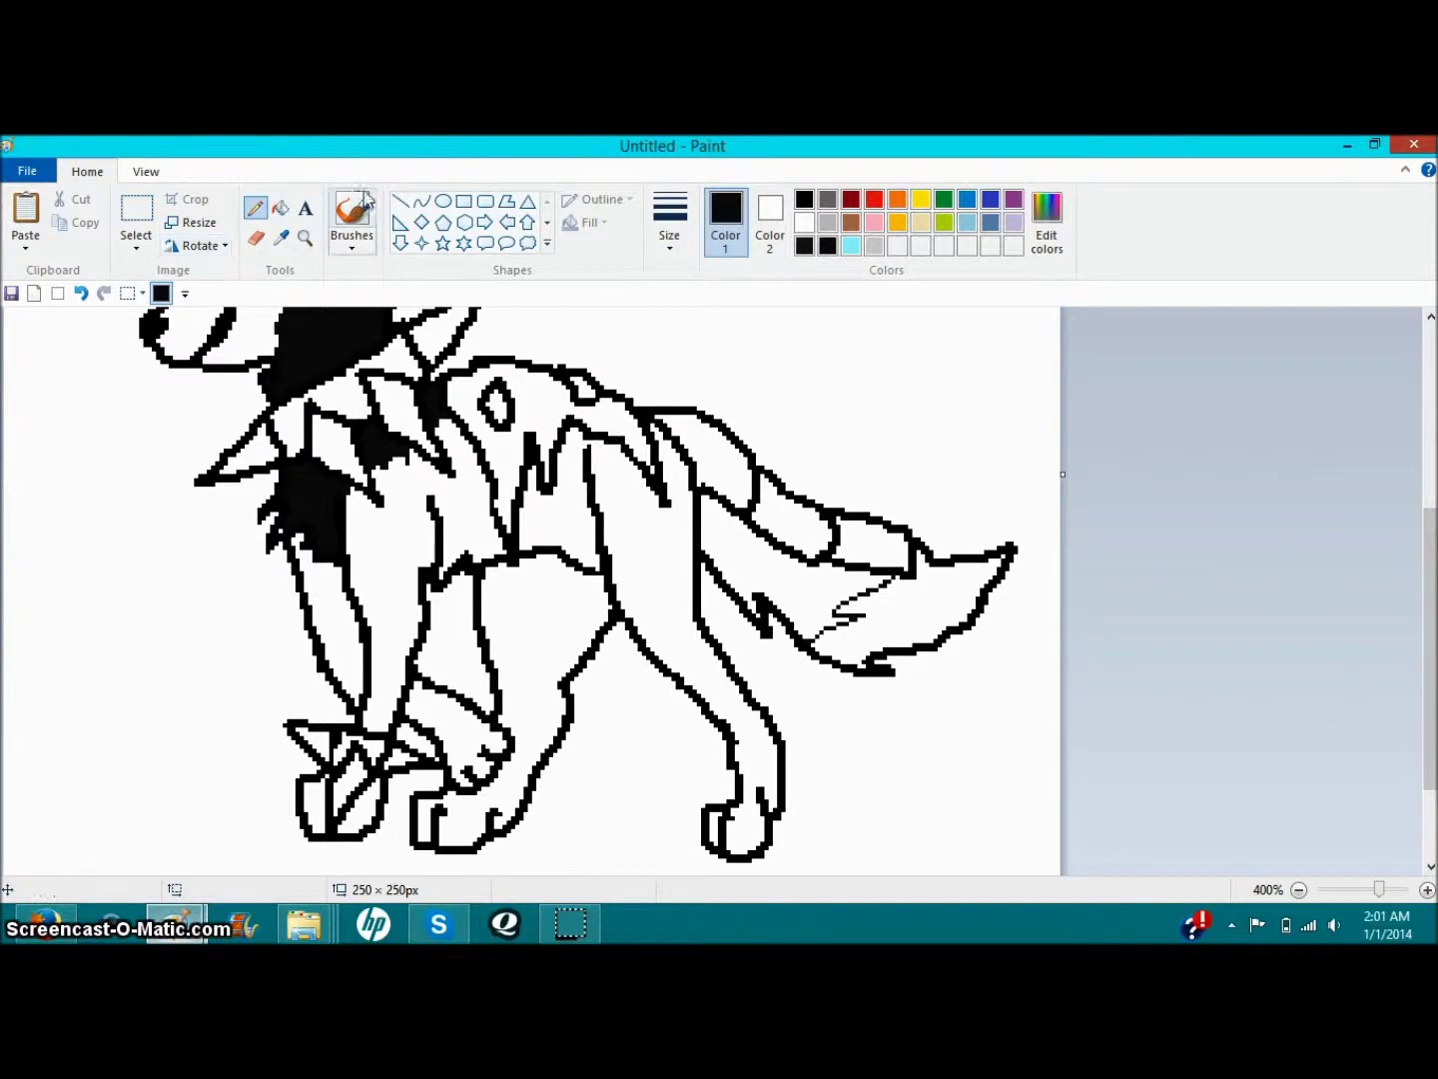
{"action": "left_click", "coordinate": [281, 207]}
{"action": "left_click", "coordinate": [778, 567]}
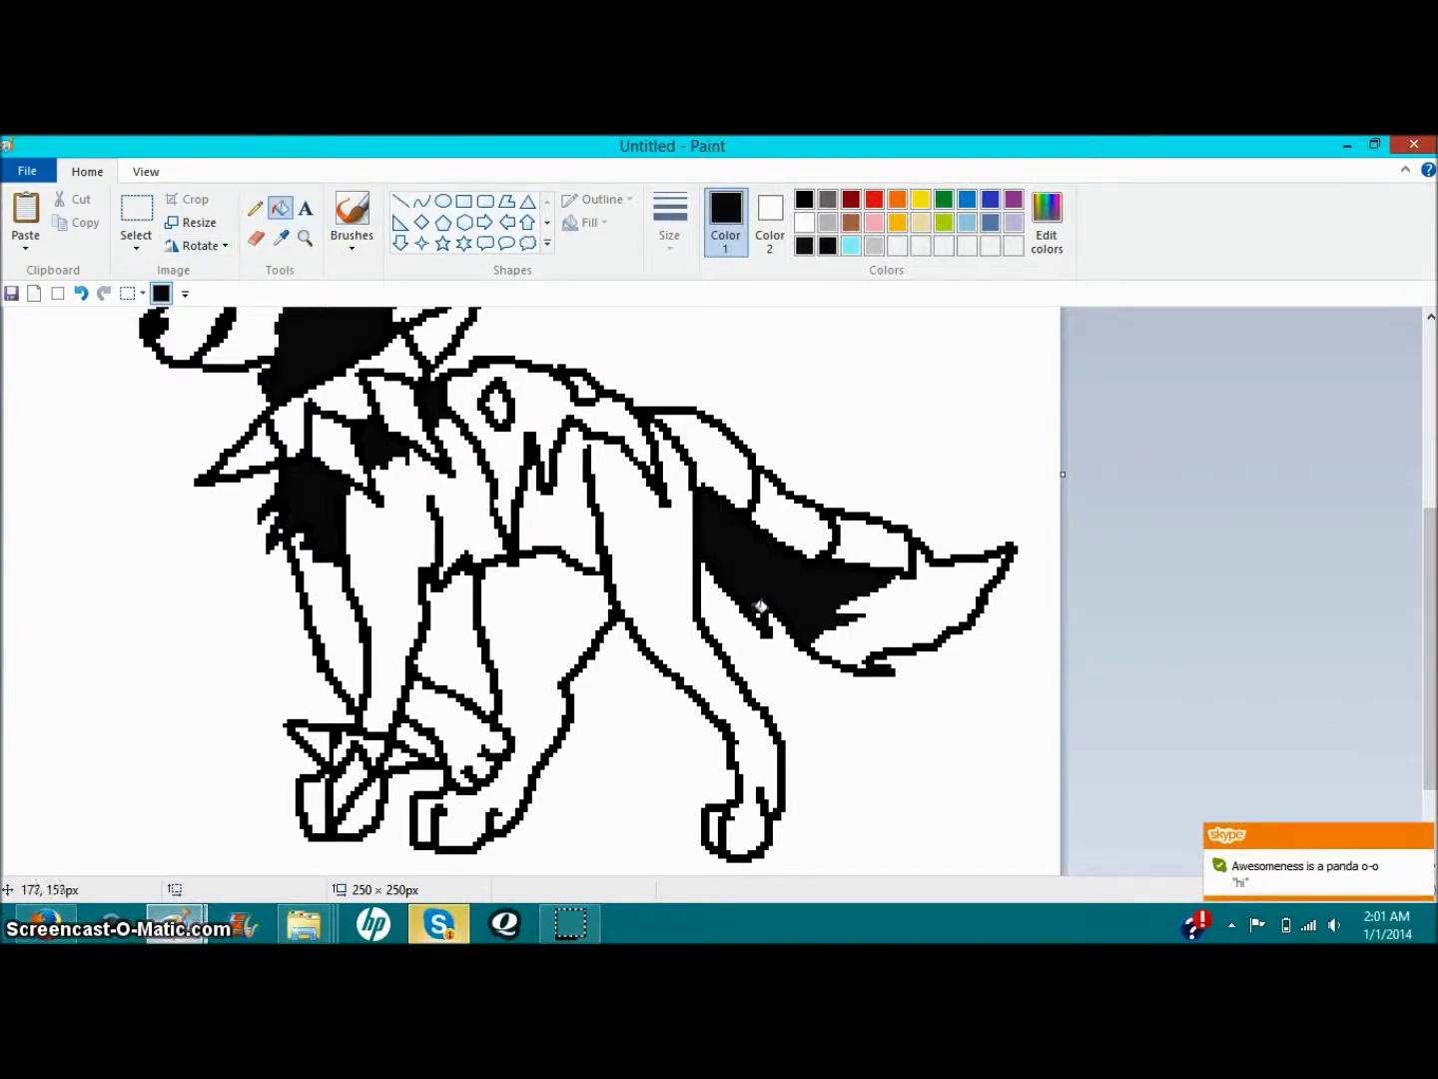
{"action": "left_click", "coordinate": [256, 208]}
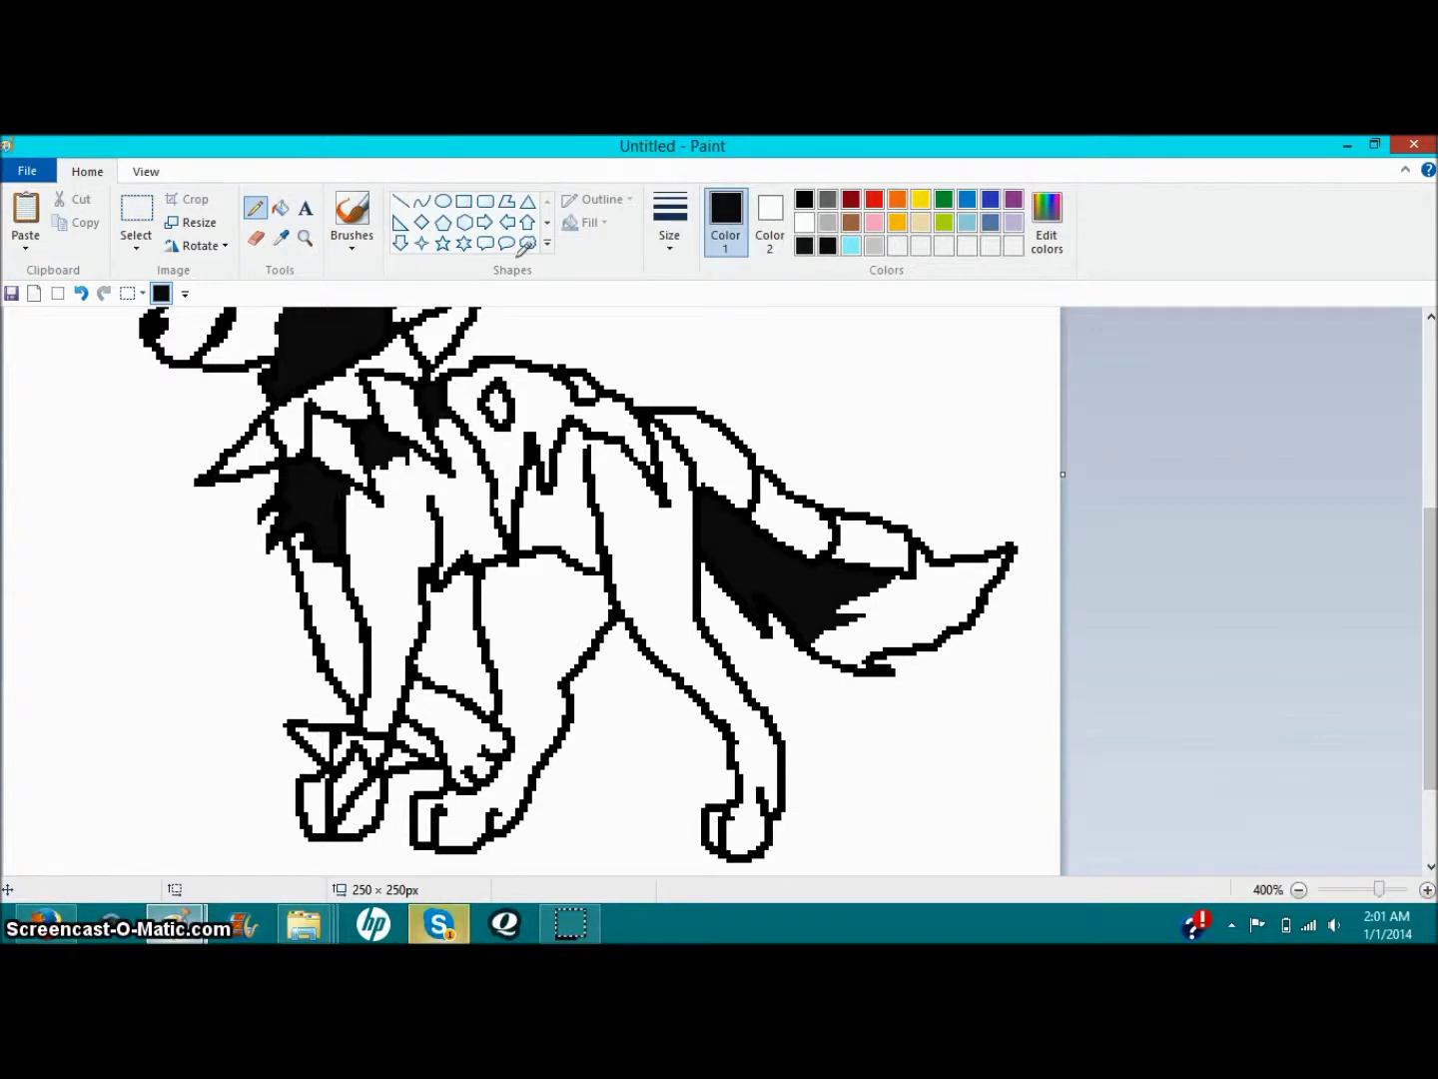
Step: Fill the collar band and the band of the front leg's spiked cuff with the custom light gray
{"action": "left_click", "coordinate": [874, 247]}
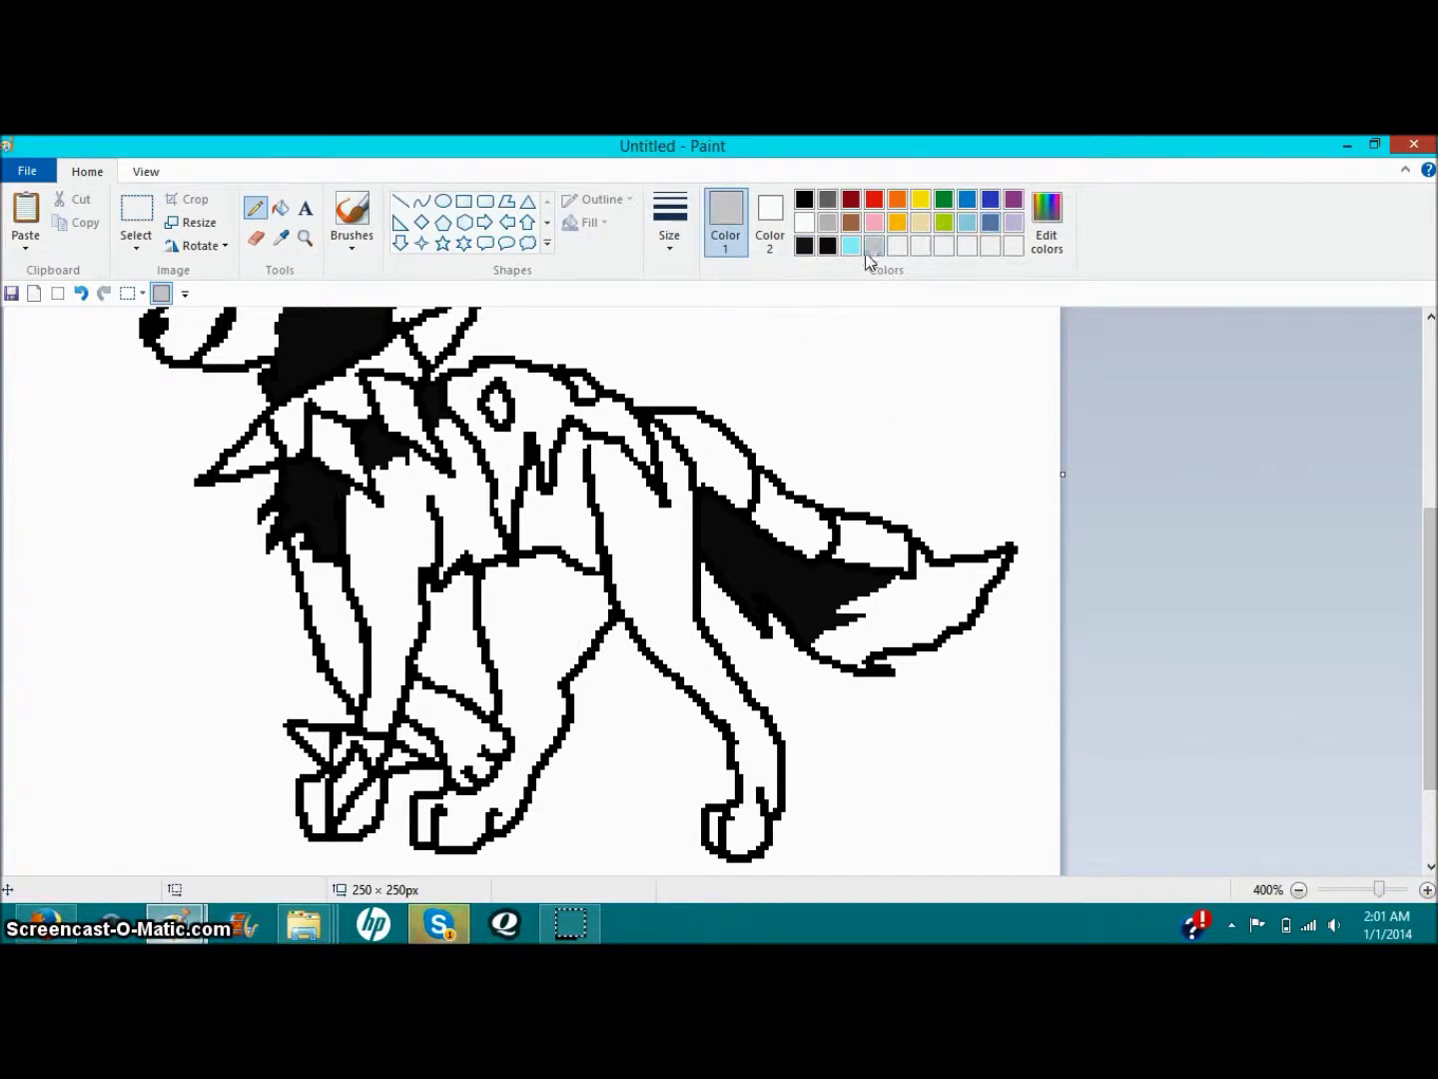
{"action": "left_click", "coordinate": [281, 208]}
{"action": "left_click", "coordinate": [358, 408]}
{"action": "scroll", "coordinate": [357, 499], "scroll_direction": "up", "scroll_amount": 3}
{"action": "scroll", "coordinate": [352, 745], "scroll_direction": "down", "scroll_amount": 3}
{"action": "left_click", "coordinate": [363, 751]}
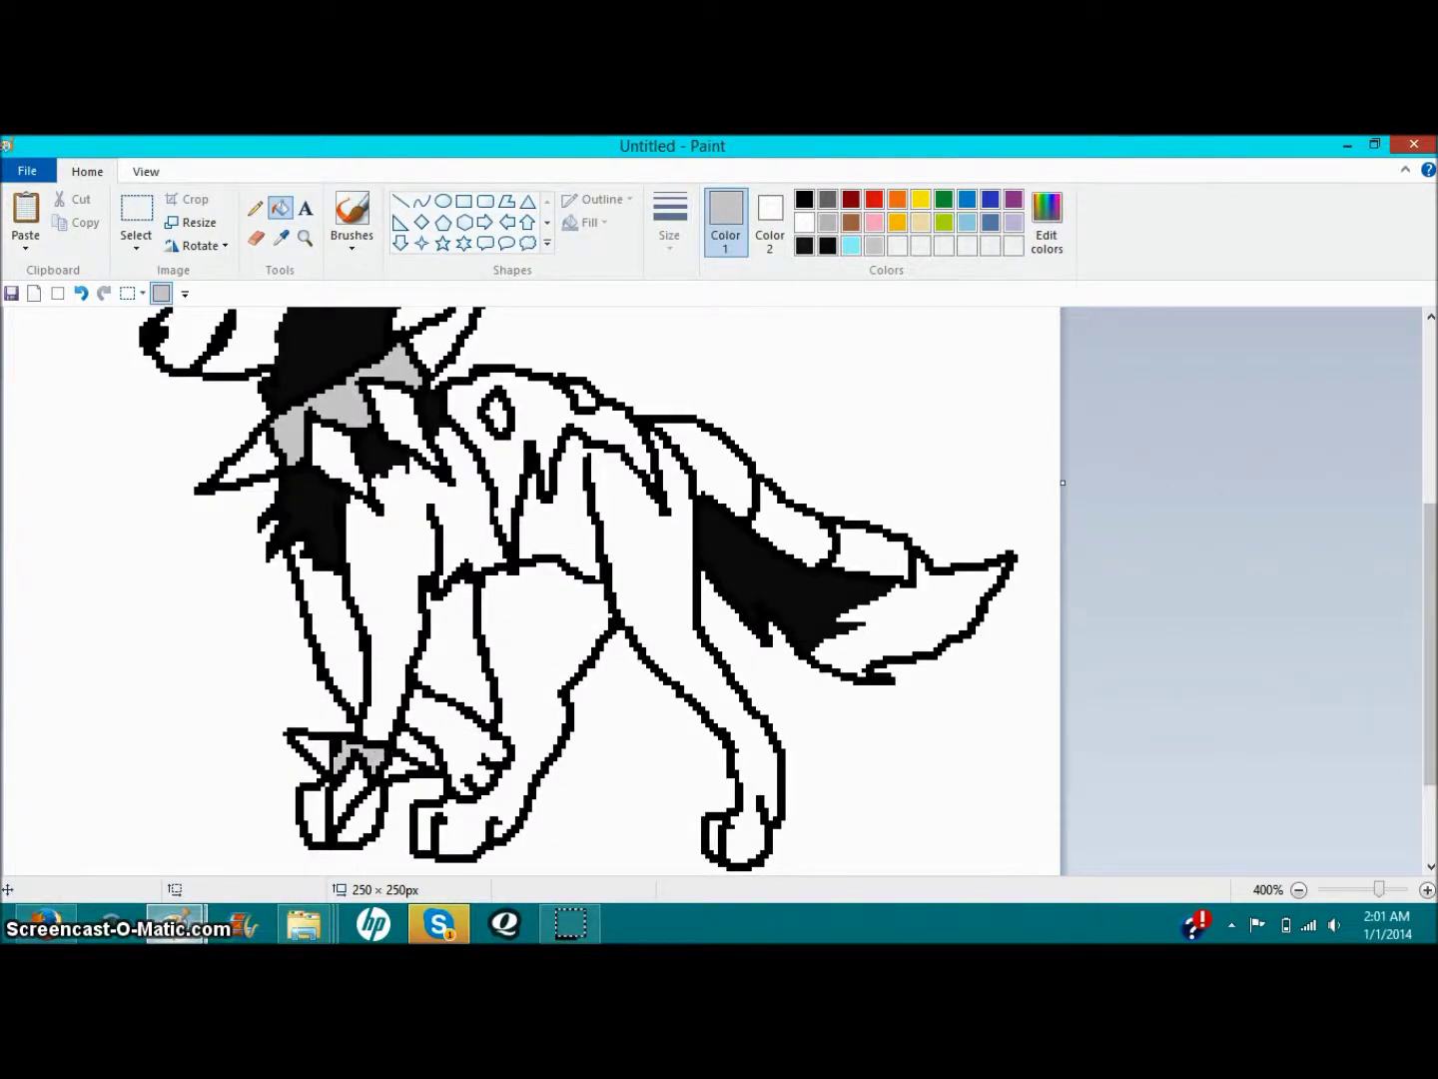
Step: Fill the dripping patch across the back with the custom near-black colour, leaving its small spots white
{"action": "scroll", "coordinate": [375, 754], "scroll_direction": "up", "scroll_amount": 3}
{"action": "left_click", "coordinate": [805, 247]}
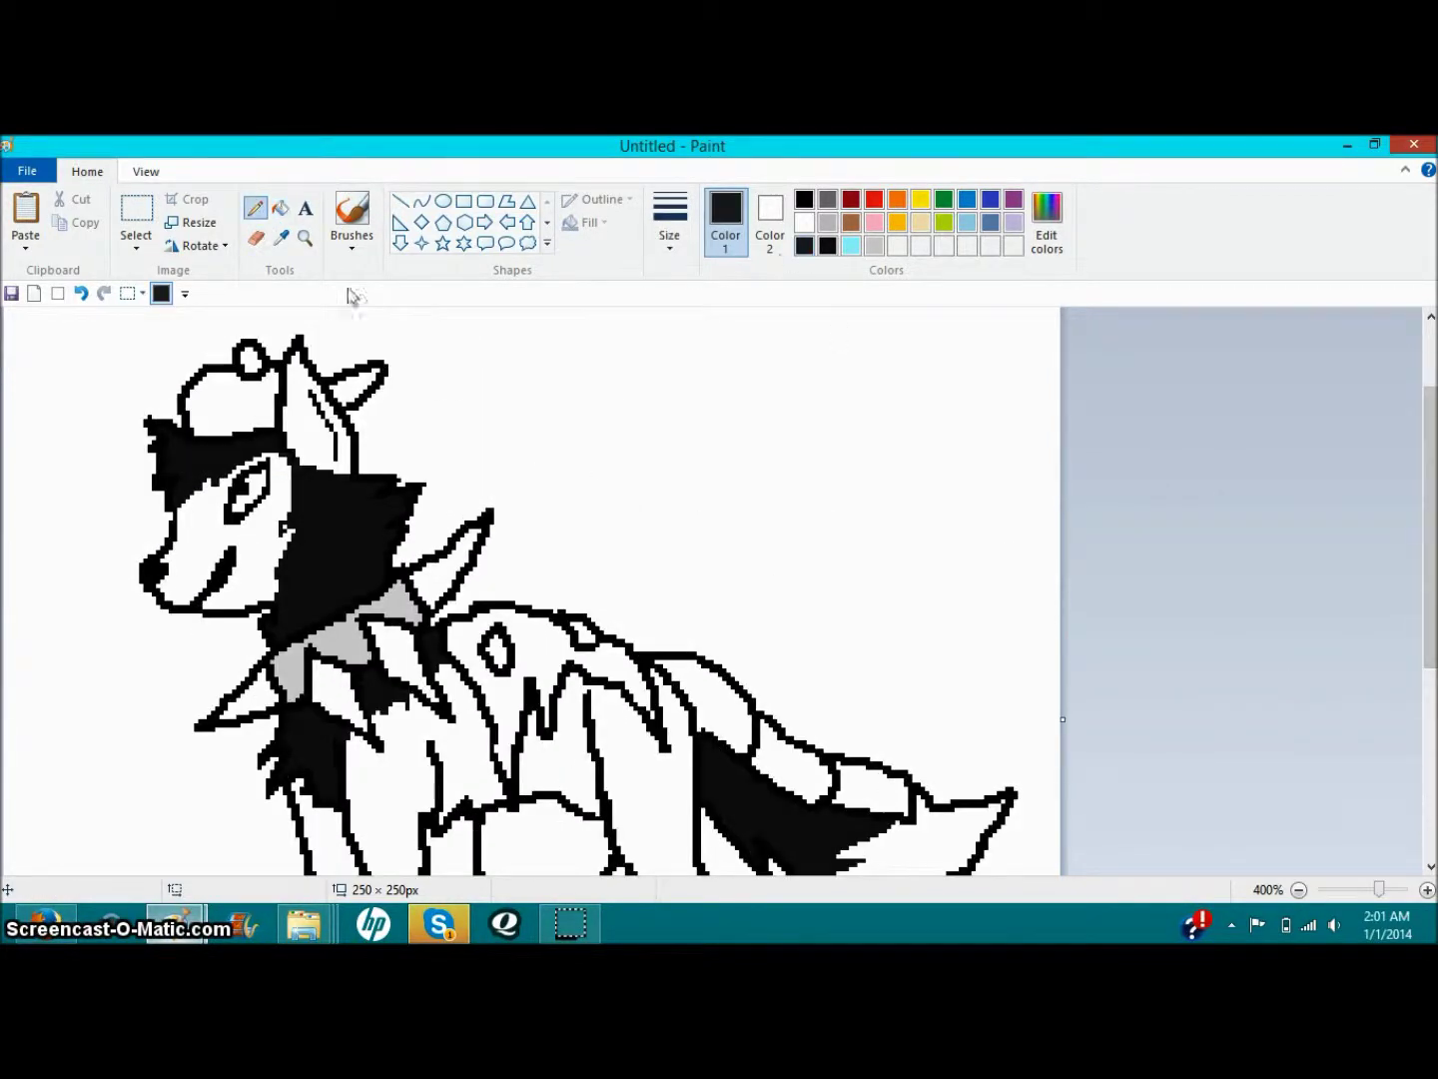
{"action": "left_click", "coordinate": [543, 652]}
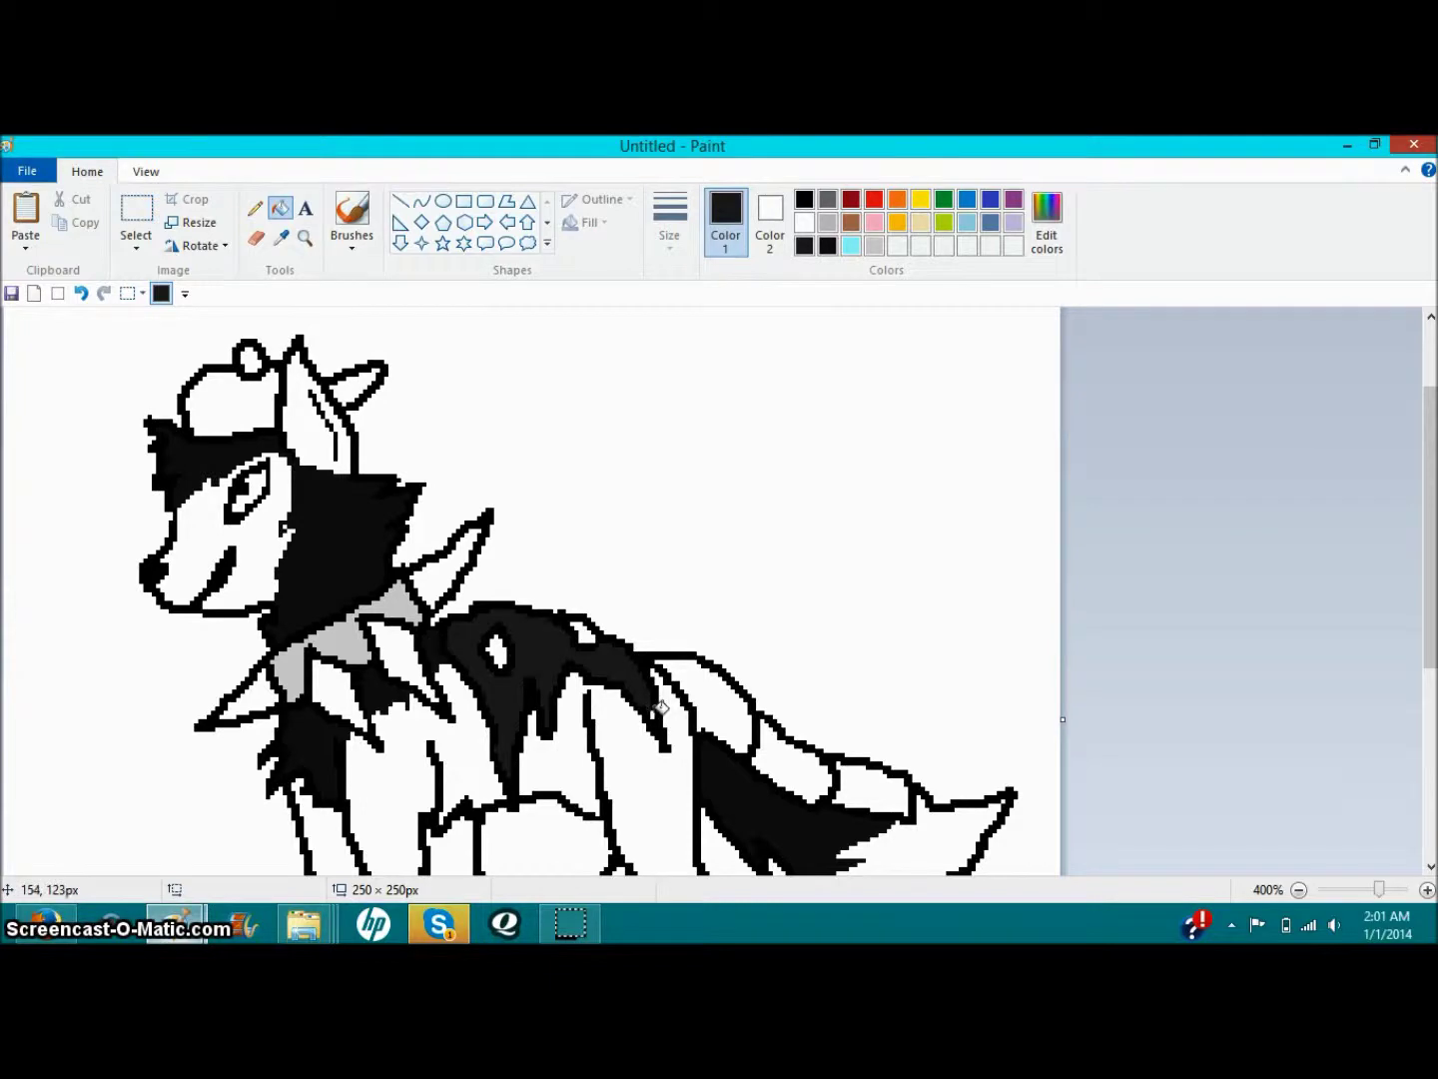
Step: Fill the hat's top button and brim with near-black and draw seam lines on the crown with the pencil
{"action": "left_click", "coordinate": [248, 358]}
{"action": "left_click", "coordinate": [362, 384]}
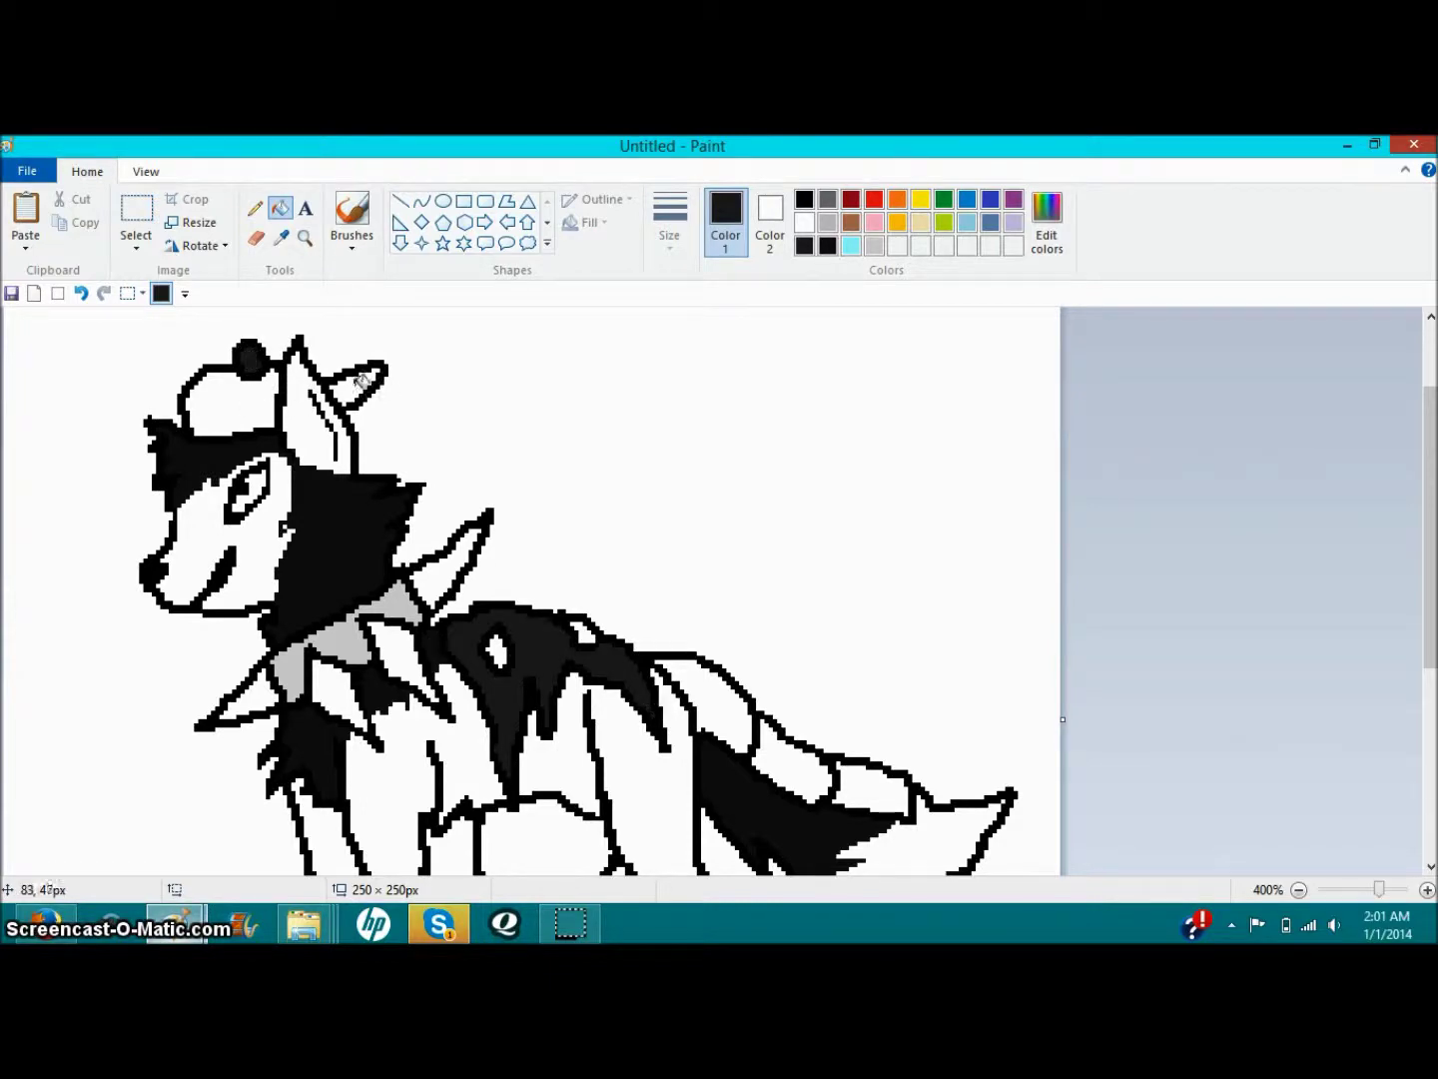
{"action": "left_click", "coordinate": [255, 208]}
{"action": "mouse_move", "coordinate": [243, 367]}
{"action": "left_mouse_down"}
{"action": "mouse_move", "coordinate": [217, 390]}
{"action": "mouse_move", "coordinate": [216, 429]}
{"action": "mouse_move", "coordinate": [267, 374]}
{"action": "mouse_move", "coordinate": [251, 427]}
{"action": "left_mouse_up"}
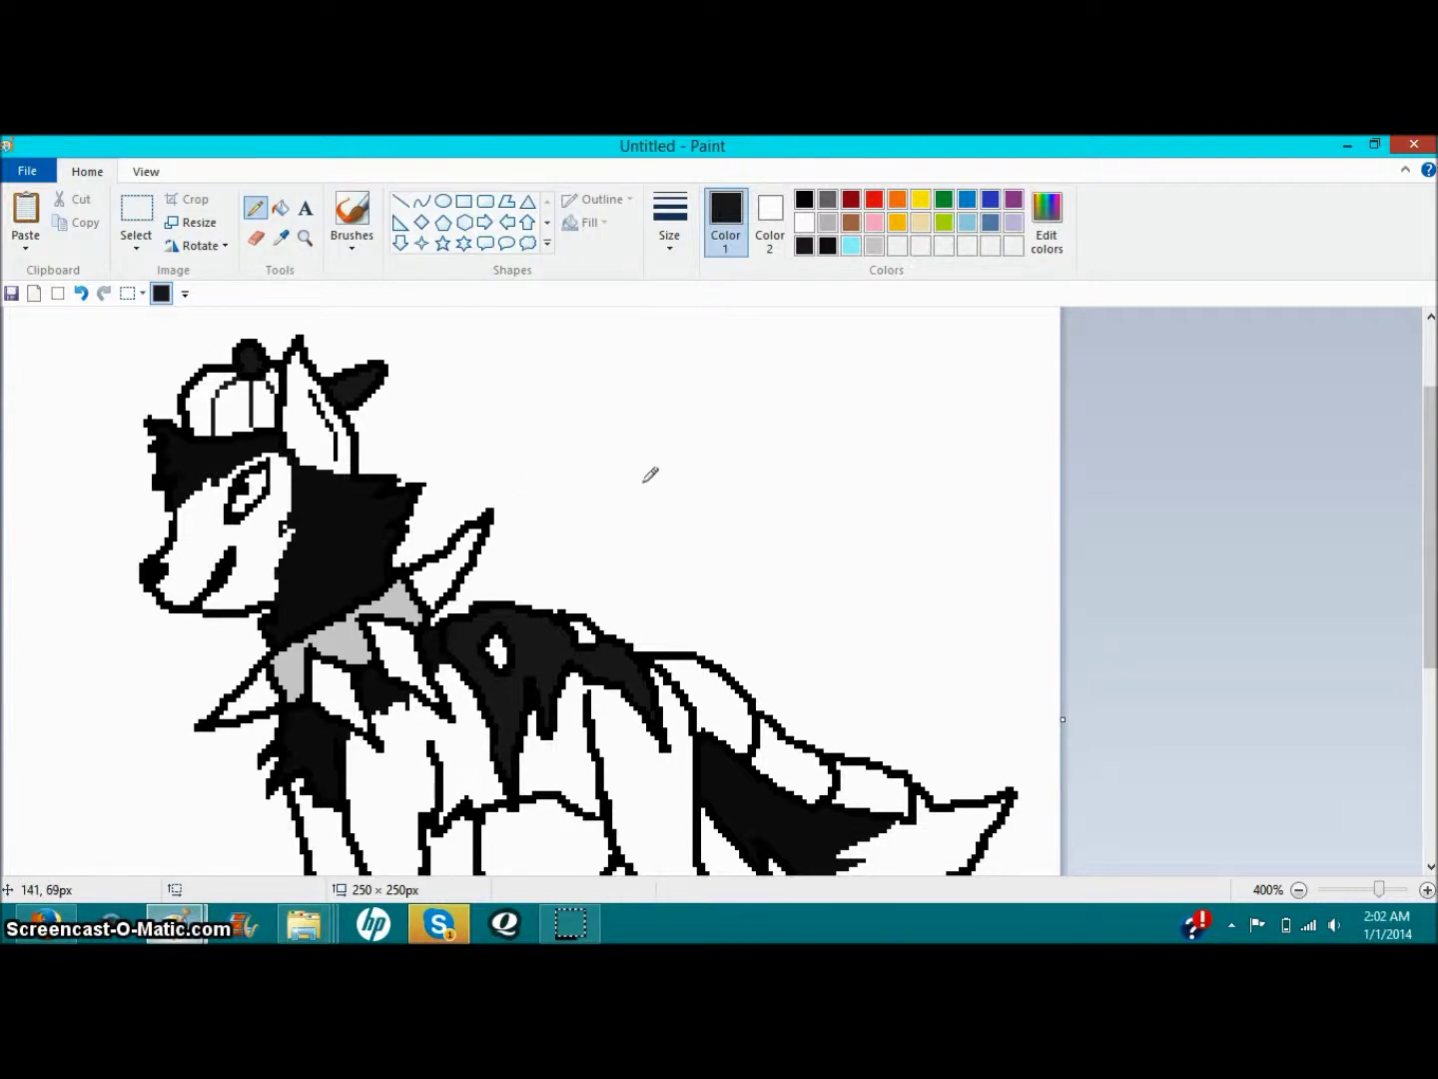
Step: Fill the three armour segments along the top of the tail with the custom light blue
{"action": "scroll", "coordinate": [650, 475], "scroll_direction": "down", "scroll_amount": 3}
{"action": "scroll", "coordinate": [688, 639], "scroll_direction": "up", "scroll_amount": 2}
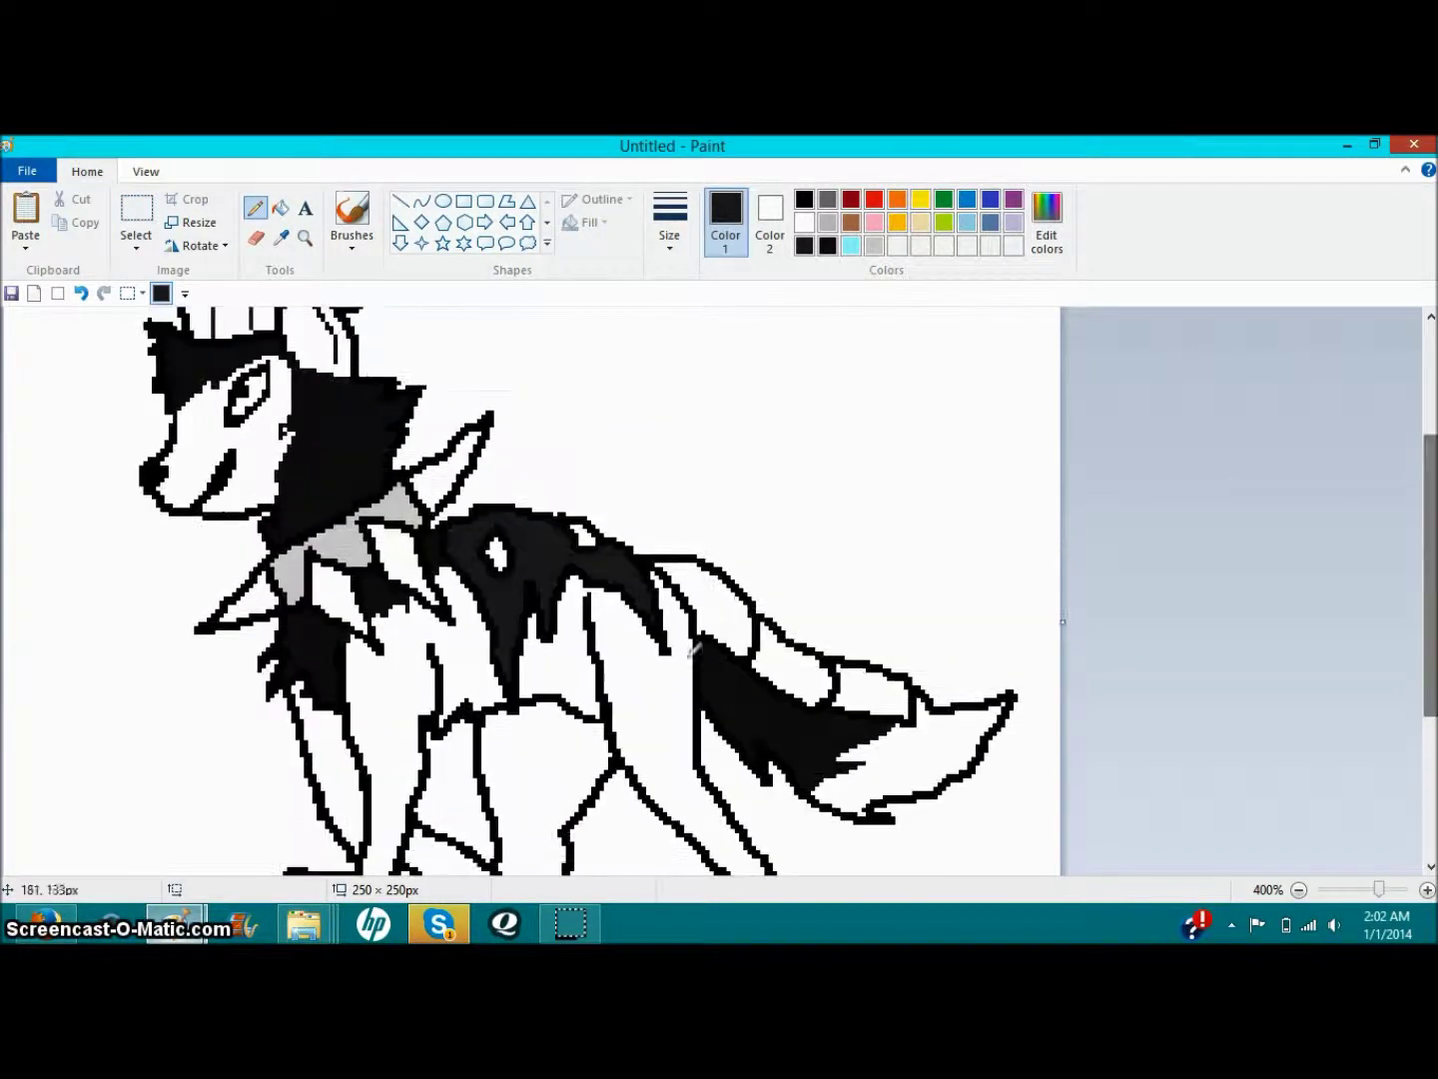
{"action": "left_click", "coordinate": [849, 244]}
{"action": "left_click", "coordinate": [280, 207]}
{"action": "left_click", "coordinate": [711, 604]}
{"action": "left_click", "coordinate": [807, 664]}
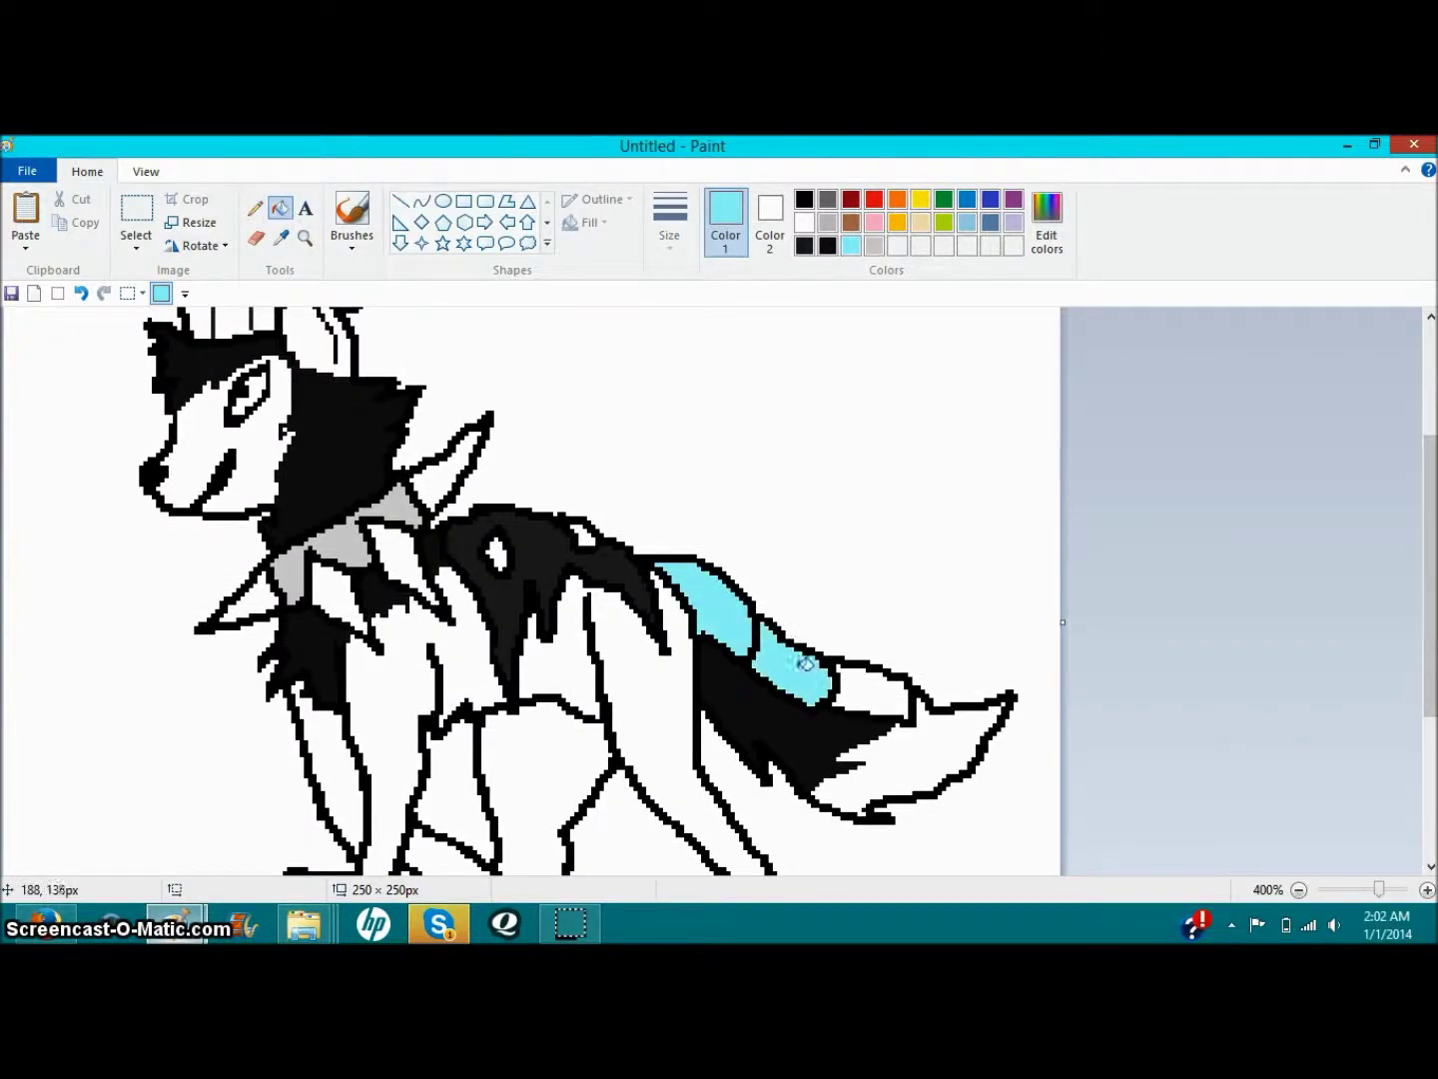
{"action": "left_click", "coordinate": [879, 679]}
Step: Draw a black-outlined spike on the first tail armour segment and fill it with light blue
{"action": "left_click", "coordinate": [254, 208]}
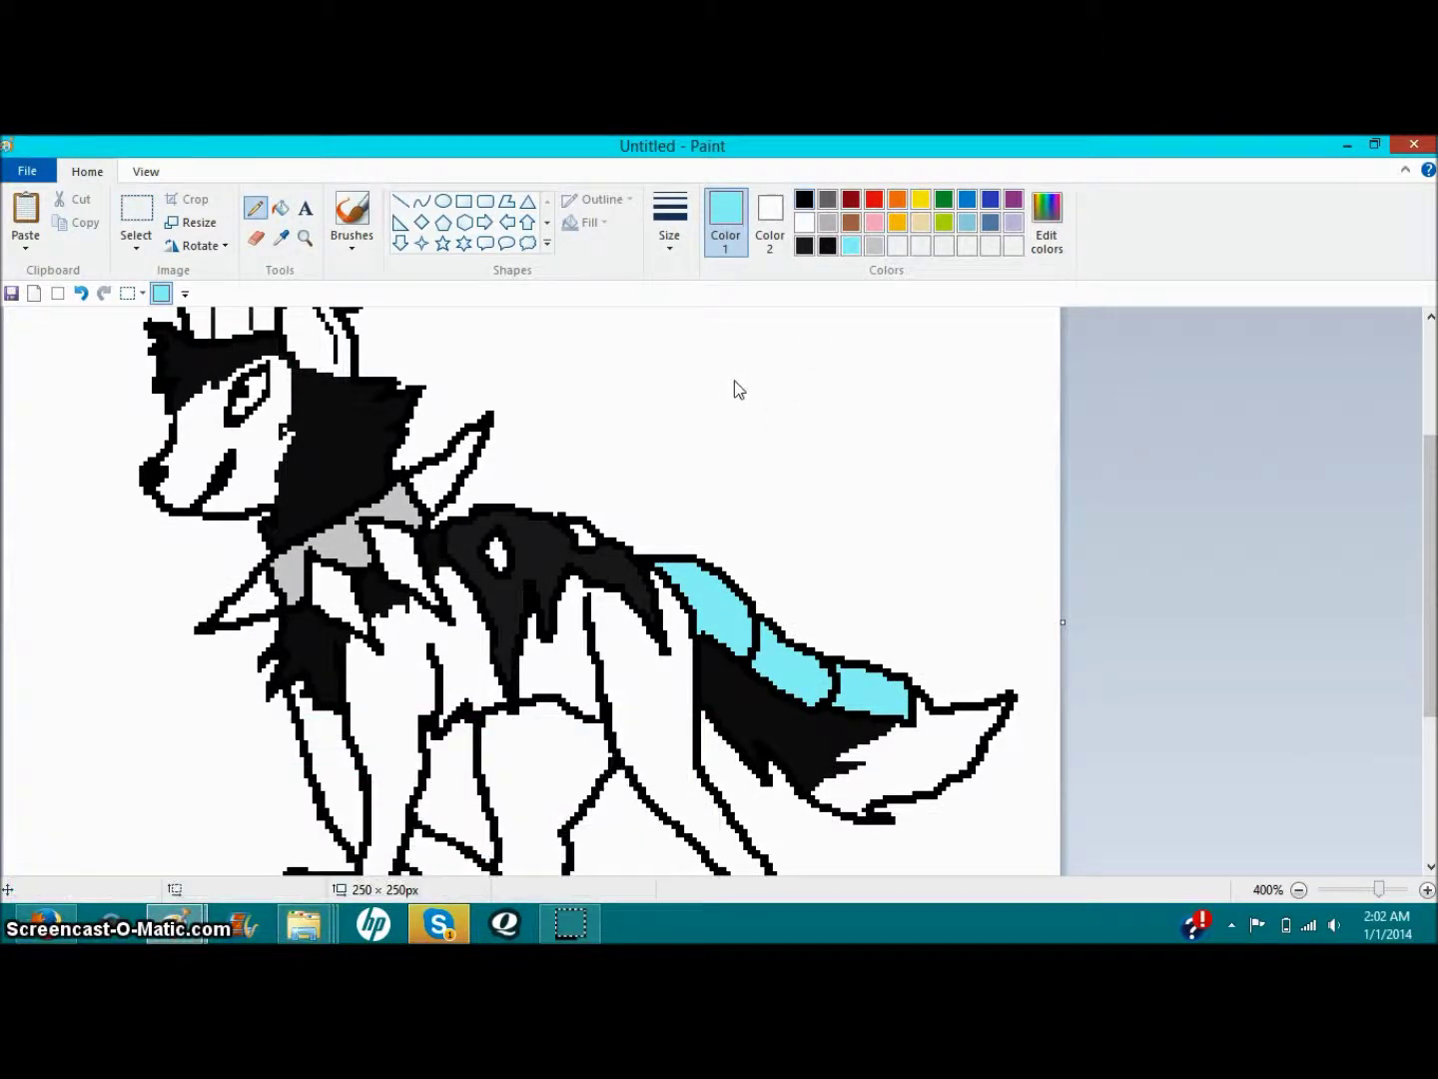
{"action": "left_click", "coordinate": [804, 198]}
{"action": "mouse_move", "coordinate": [717, 566]}
{"action": "left_mouse_down"}
{"action": "mouse_move", "coordinate": [741, 549]}
{"action": "mouse_move", "coordinate": [714, 581]}
{"action": "left_mouse_up"}
{"action": "left_click", "coordinate": [280, 208]}
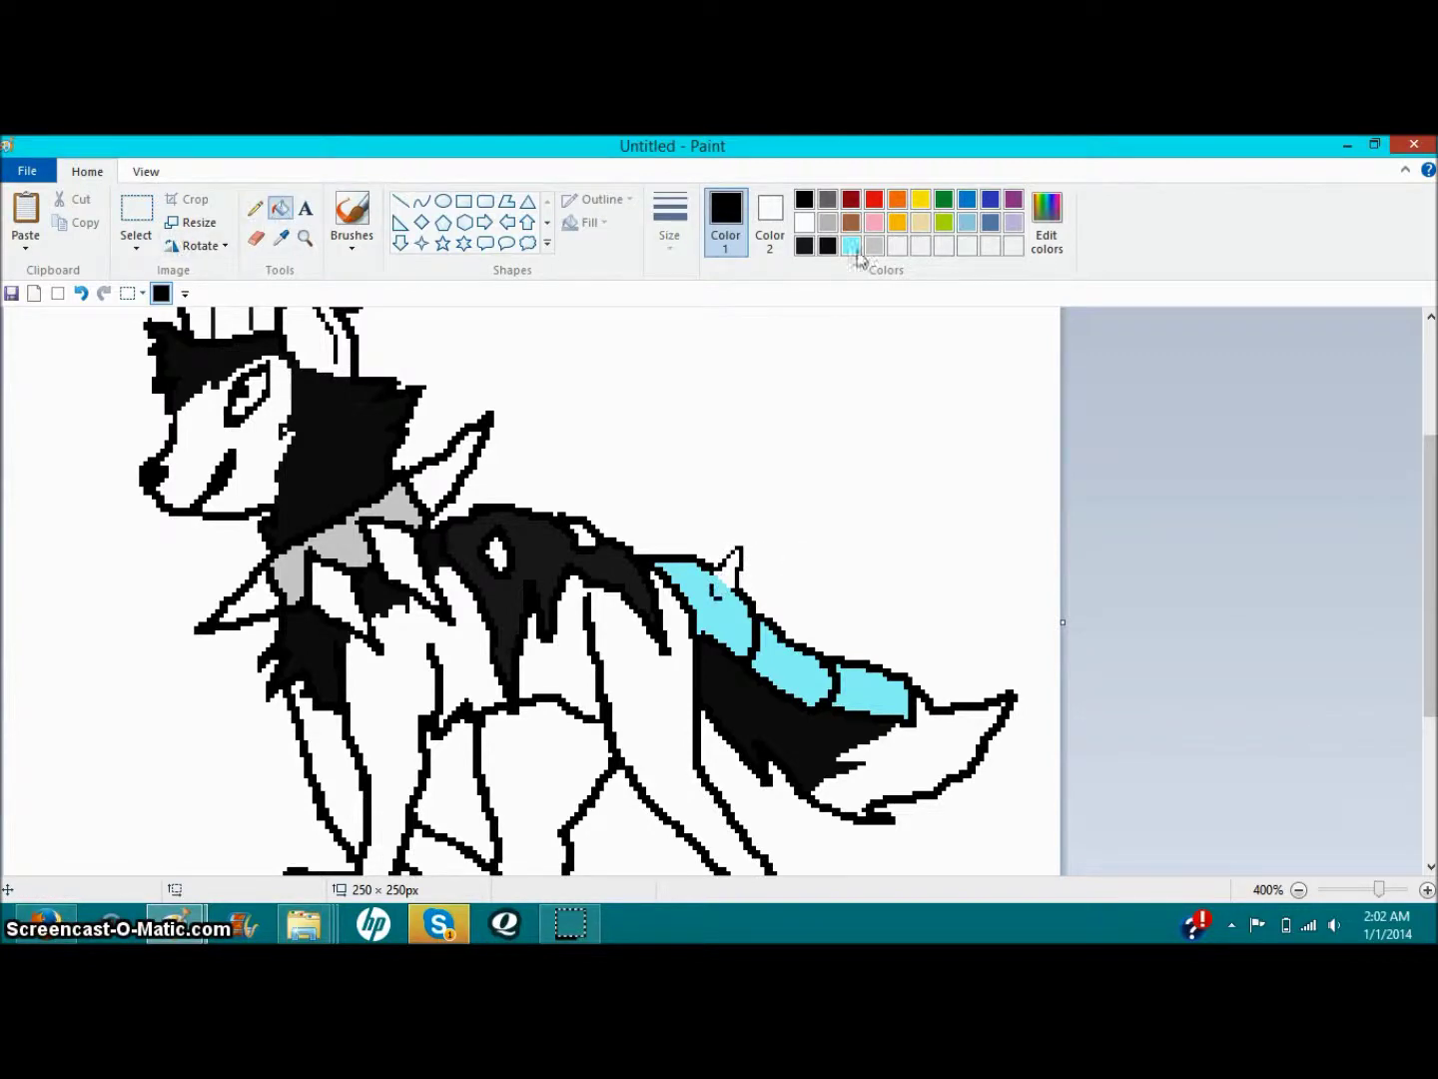
{"action": "left_click", "coordinate": [850, 247]}
{"action": "left_click", "coordinate": [722, 578]}
Step: Draw black-outlined spikes on the second and third tail armour segments and fill them with light blue
{"action": "left_click", "coordinate": [254, 208]}
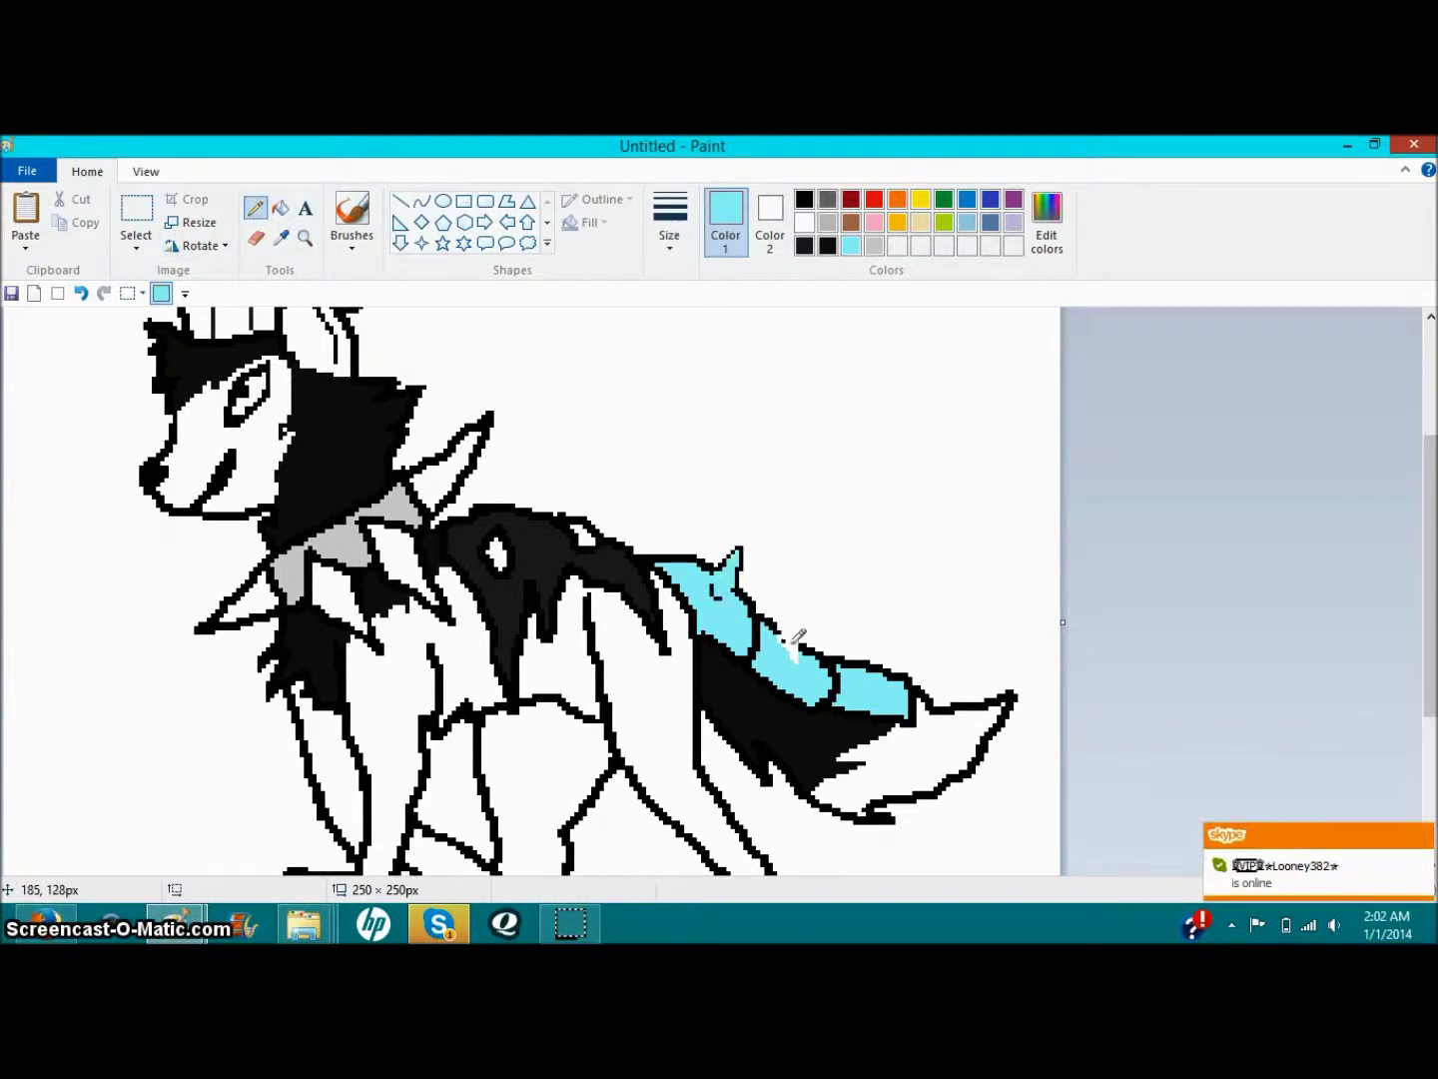
{"action": "left_click", "coordinate": [827, 246]}
{"action": "left_click_drag", "start_coordinate": [805, 615], "coordinate": [788, 652]}
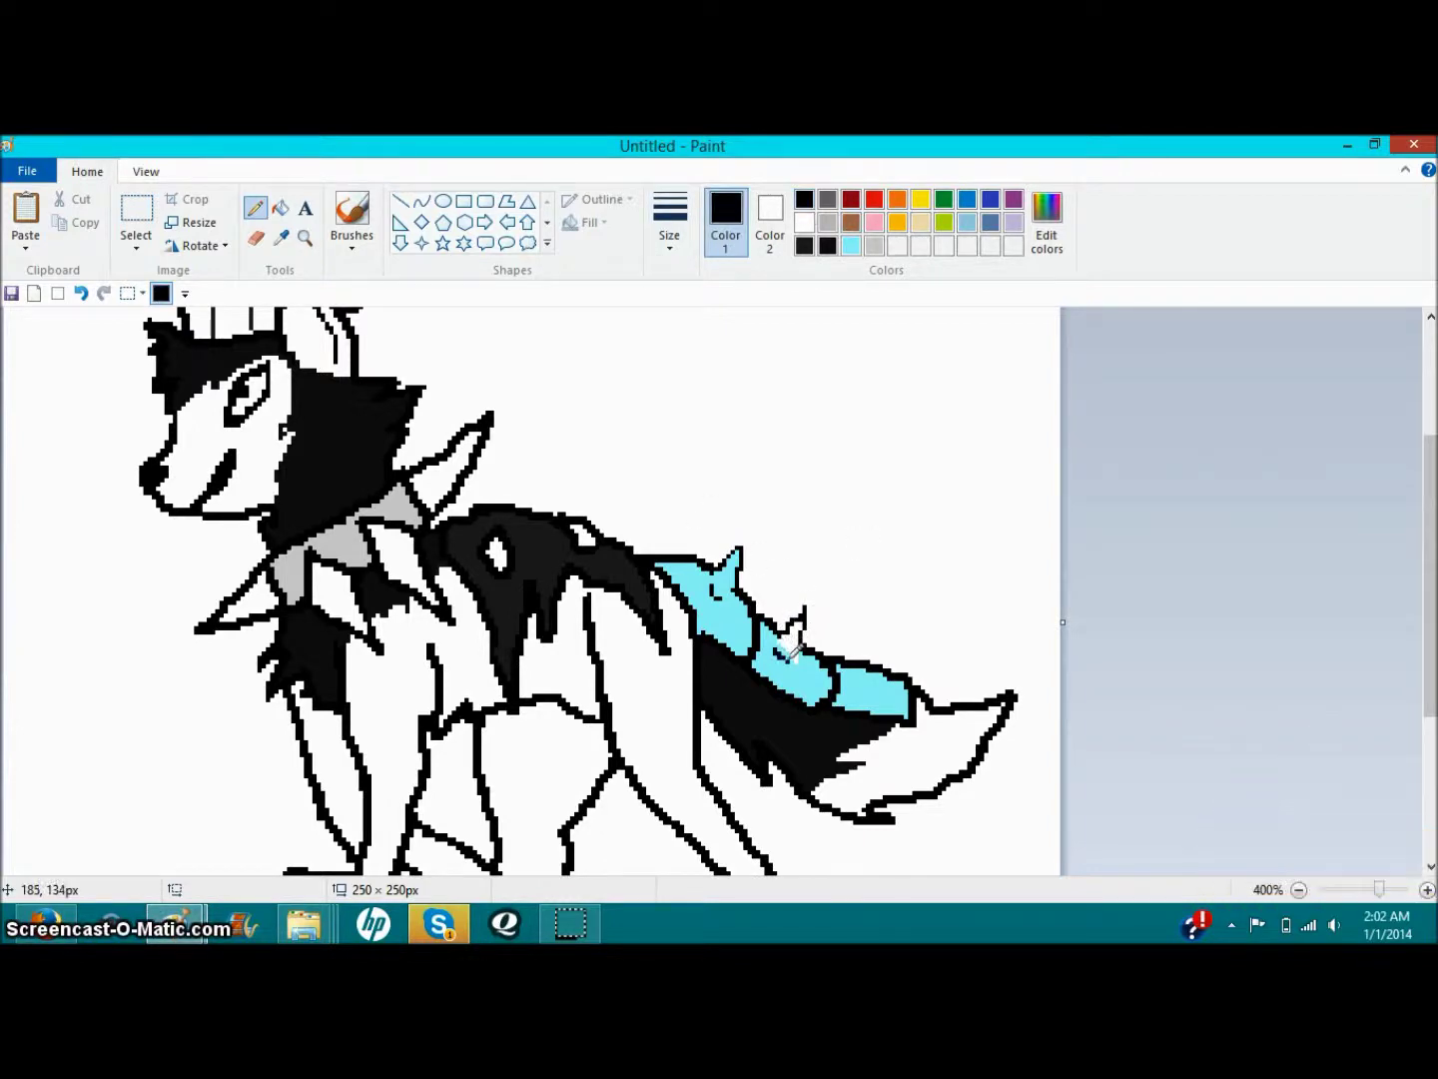
{"action": "mouse_move", "coordinate": [878, 663]}
{"action": "left_mouse_down"}
{"action": "mouse_move", "coordinate": [871, 631]}
{"action": "mouse_move", "coordinate": [877, 667]}
{"action": "left_mouse_up"}
{"action": "left_click", "coordinate": [849, 246]}
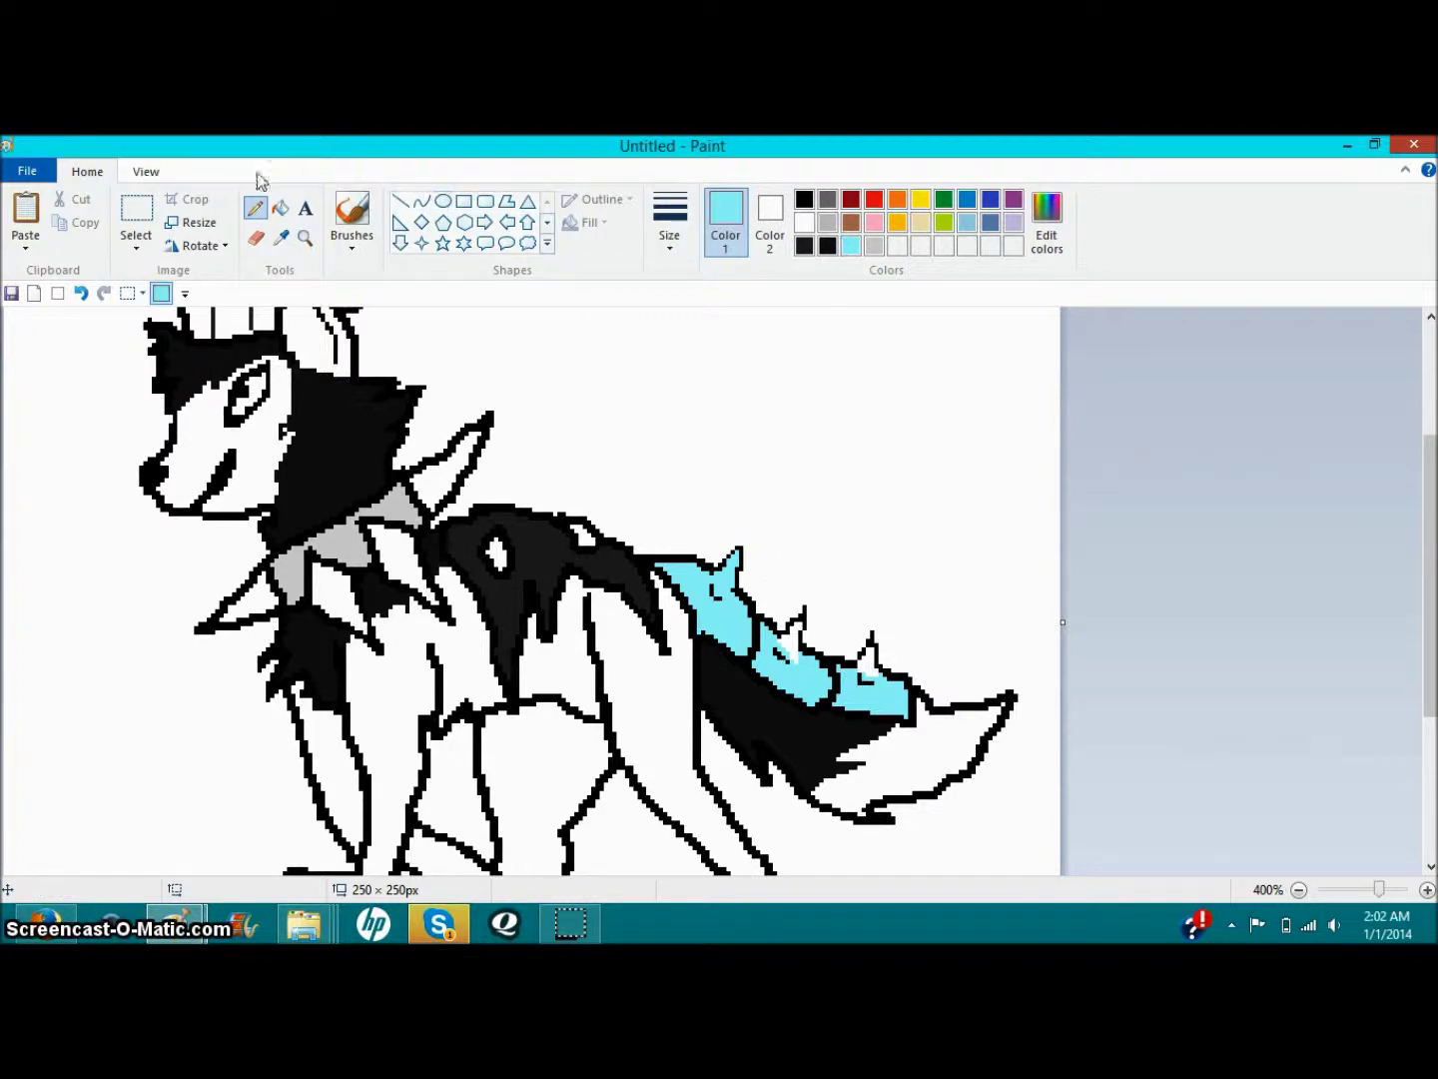
{"action": "left_click", "coordinate": [282, 208]}
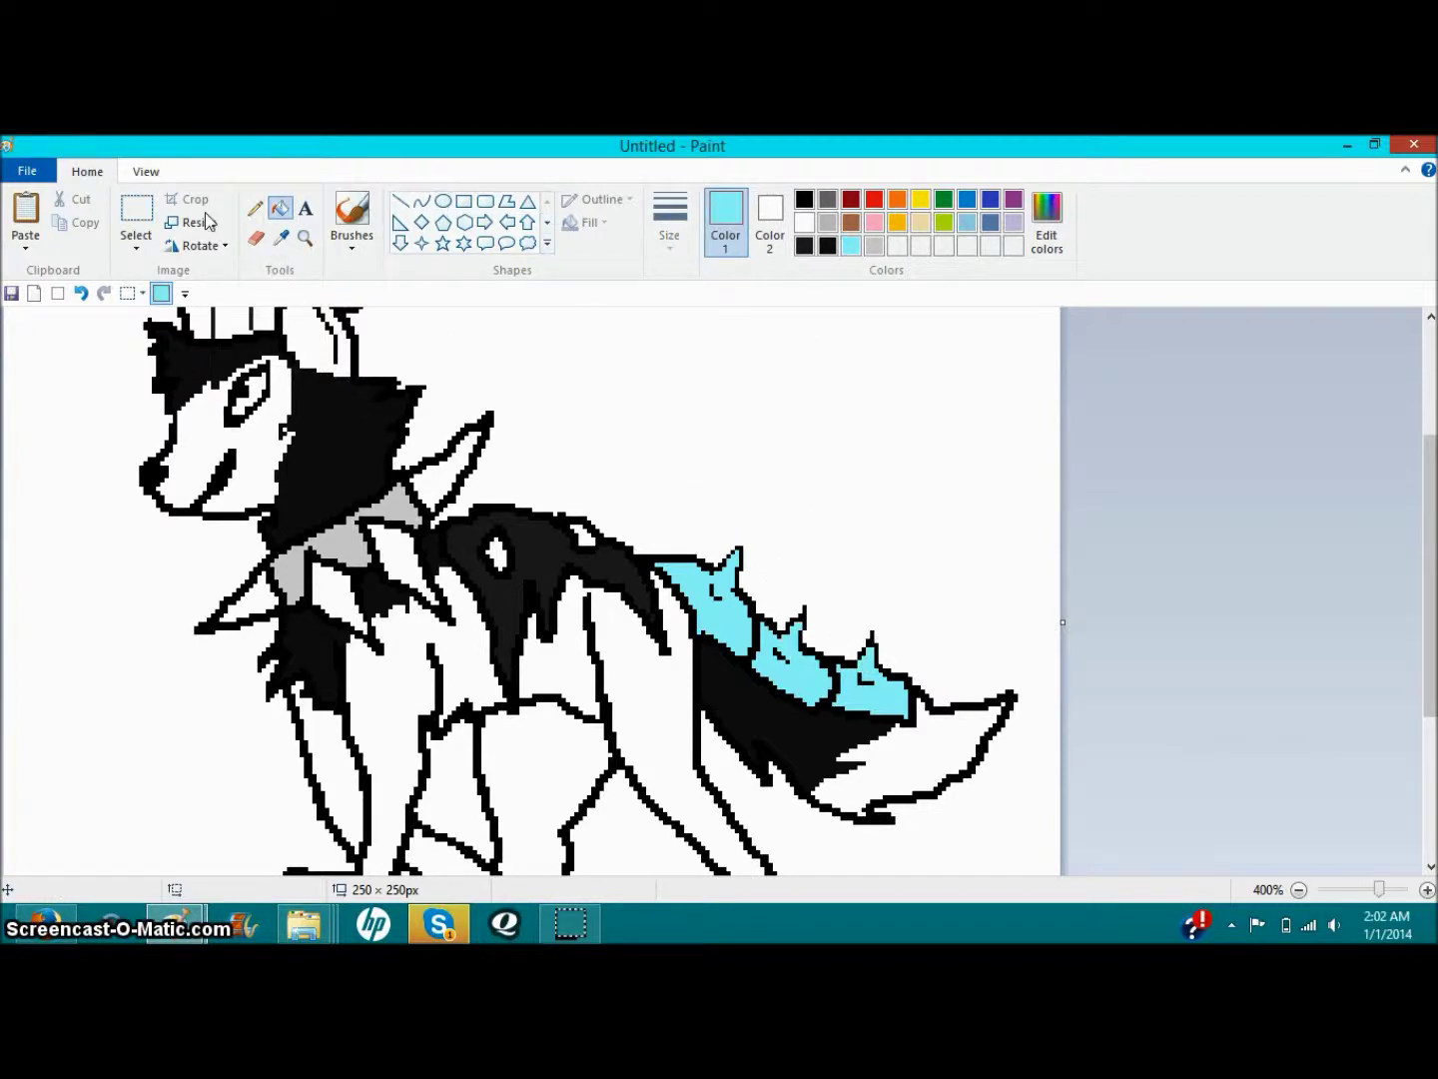
Step: Check the wolf's markings in the Screenshot (837) reference picture and return to the untitled drawing
{"action": "mouse_move", "coordinate": [176, 924]}
{"action": "left_click", "coordinate": [376, 840]}
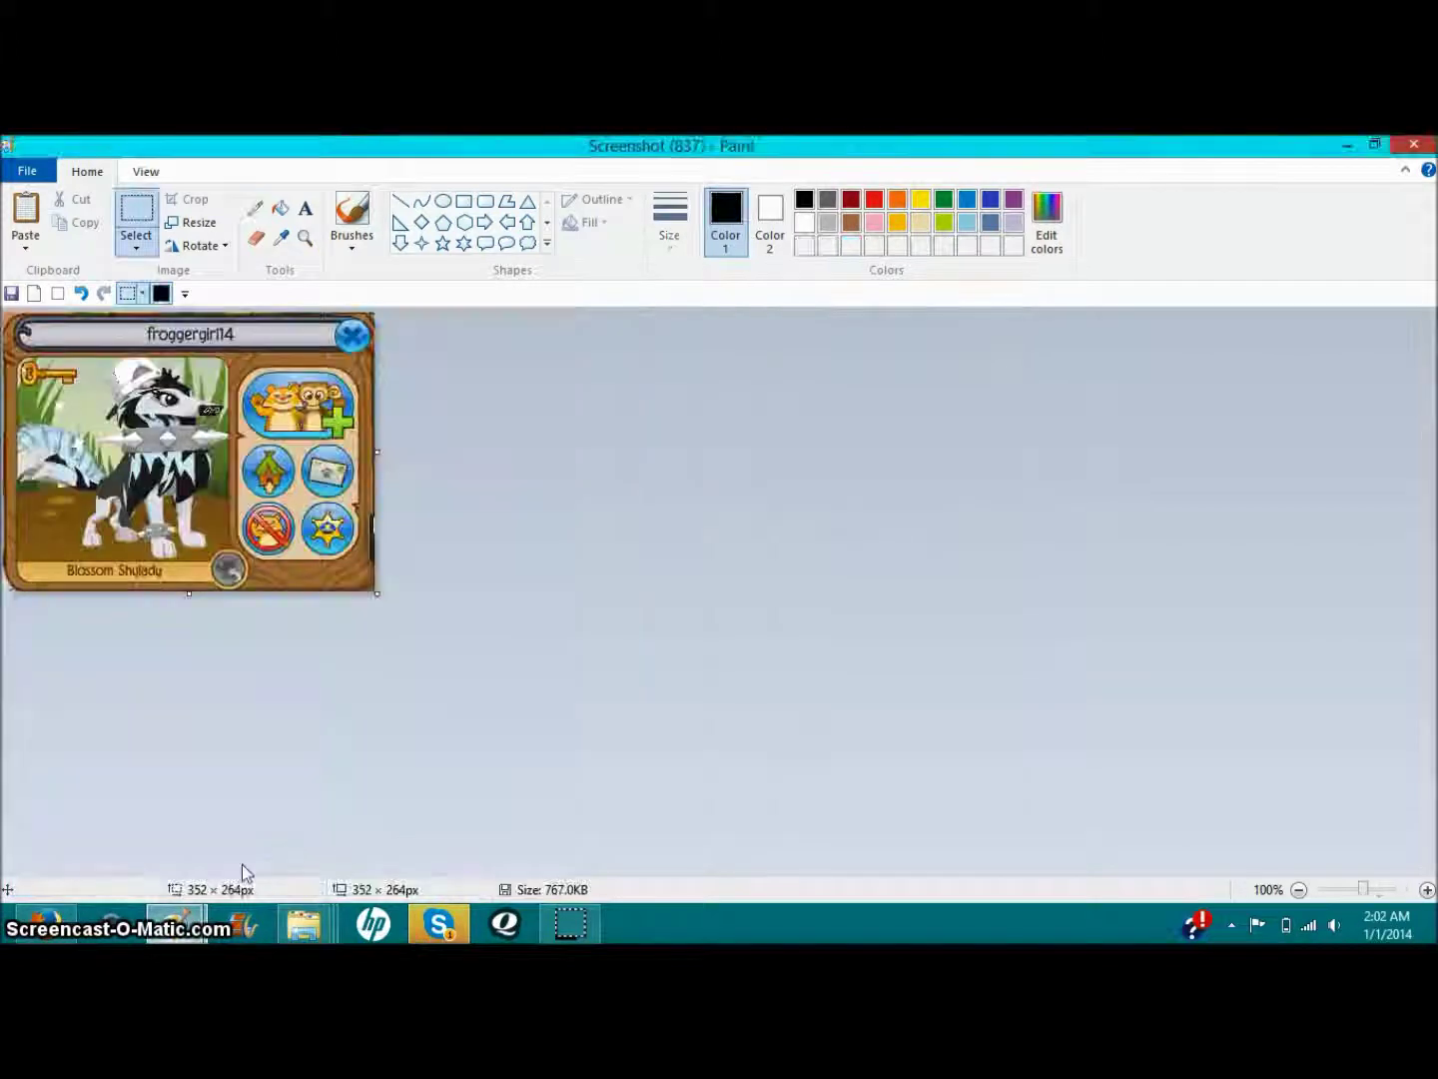
{"action": "mouse_move", "coordinate": [45, 924]}
{"action": "left_click", "coordinate": [130, 805]}
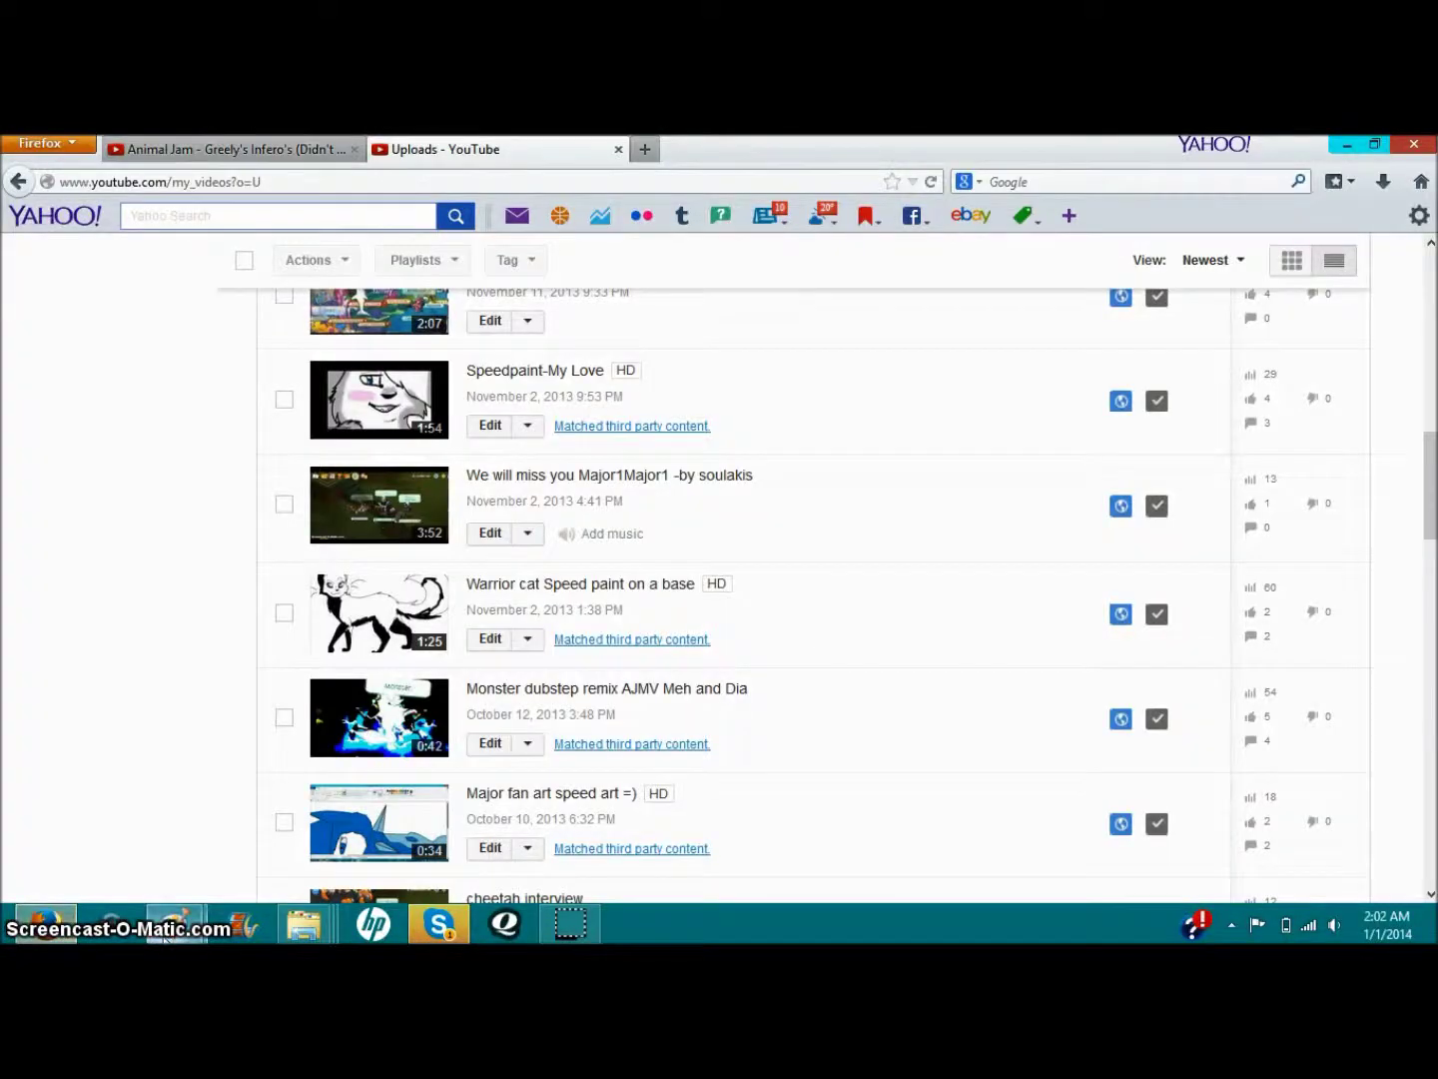
{"action": "mouse_move", "coordinate": [176, 924]}
{"action": "left_click", "coordinate": [187, 814]}
Step: Create a custom pale cyan with Red 168, Green 255 and Blue 255 and make it the drawing colour
{"action": "left_click", "coordinate": [1048, 221]}
{"action": "left_click", "coordinate": [614, 407]}
{"action": "left_click", "coordinate": [947, 421]}
{"action": "left_click", "coordinate": [774, 669]}
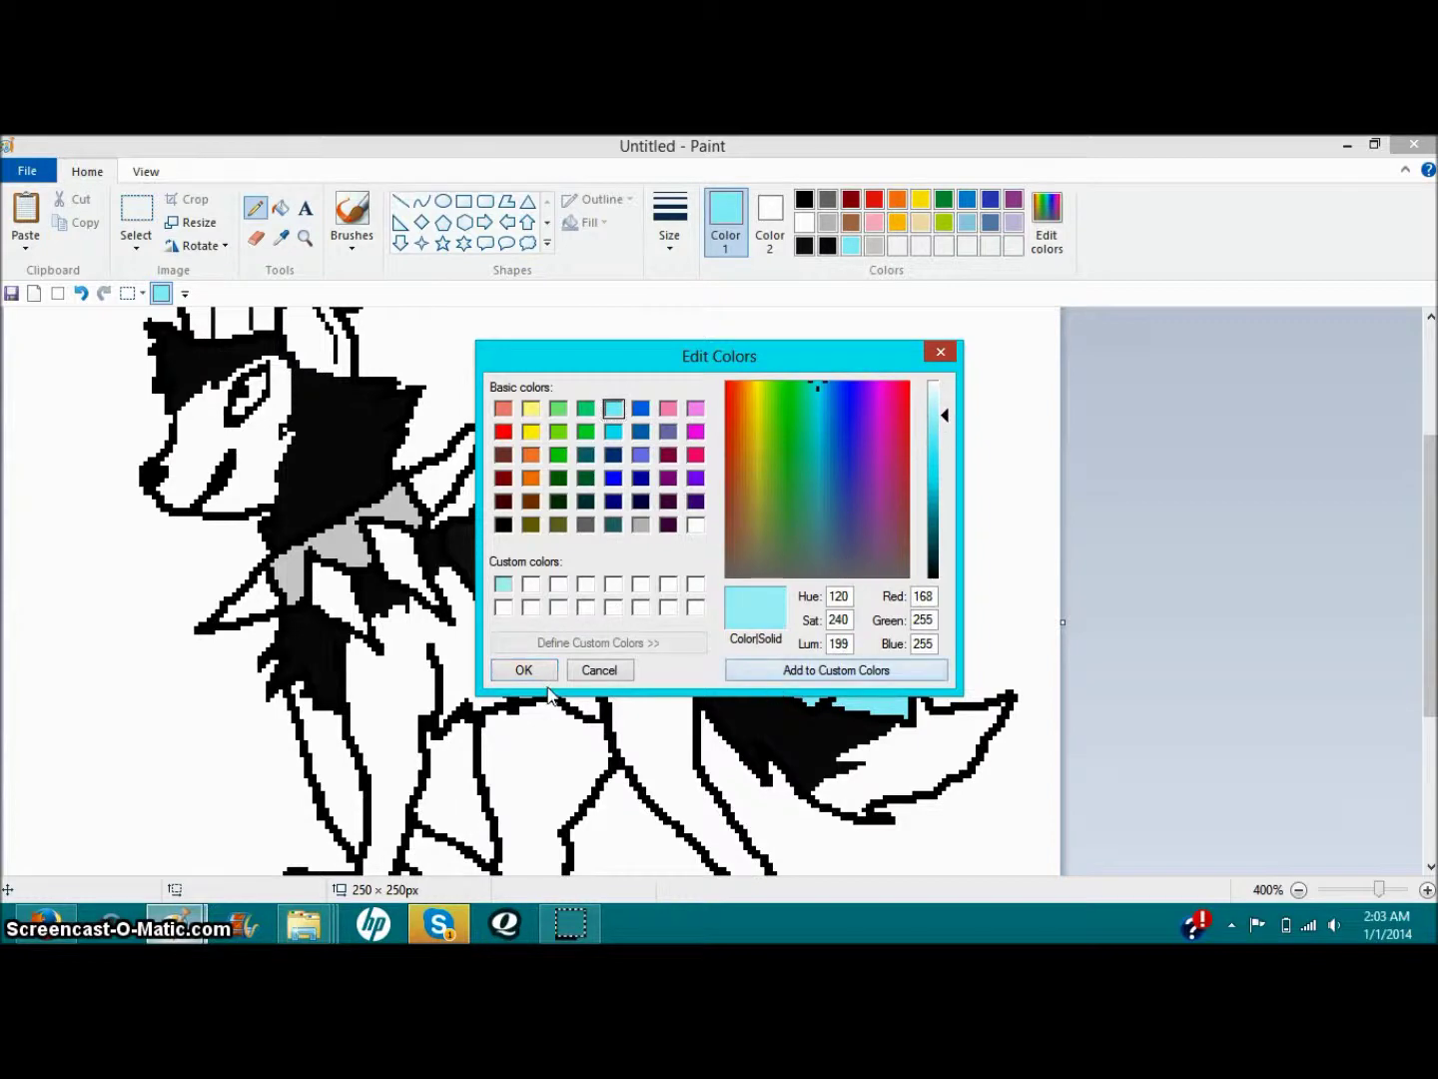
{"action": "left_click", "coordinate": [523, 669]}
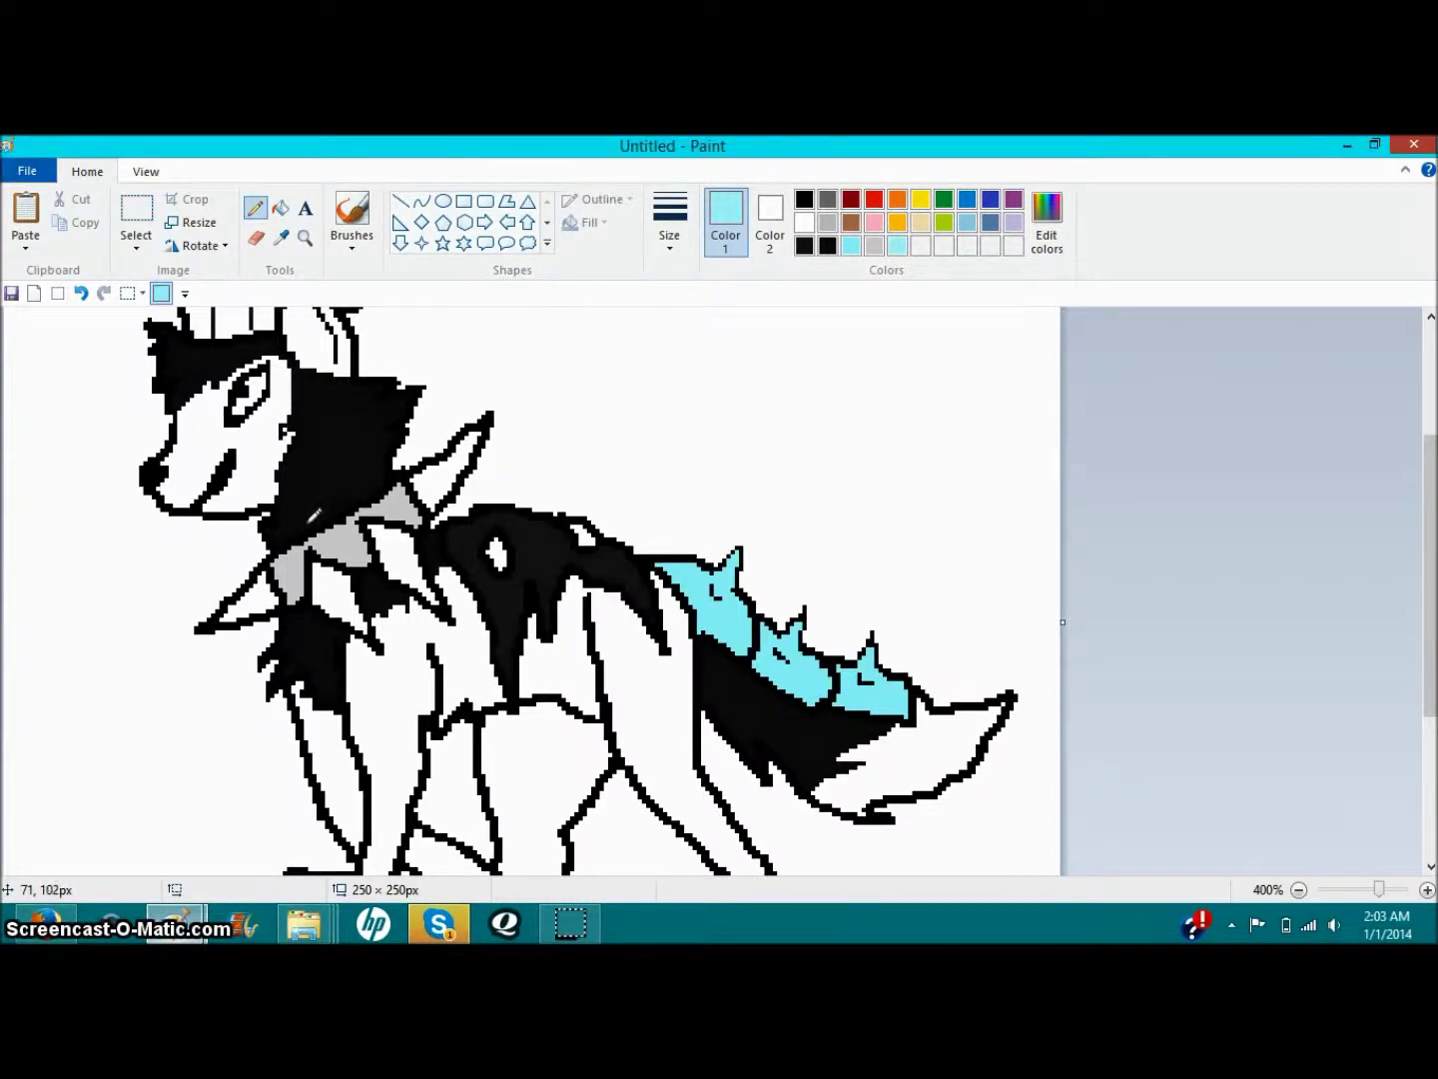
Step: Outline a jagged pale cyan marking from the cheek down the neck fur to the collar and fill it
{"action": "left_click_drag", "start_coordinate": [315, 517], "coordinate": [284, 412]}
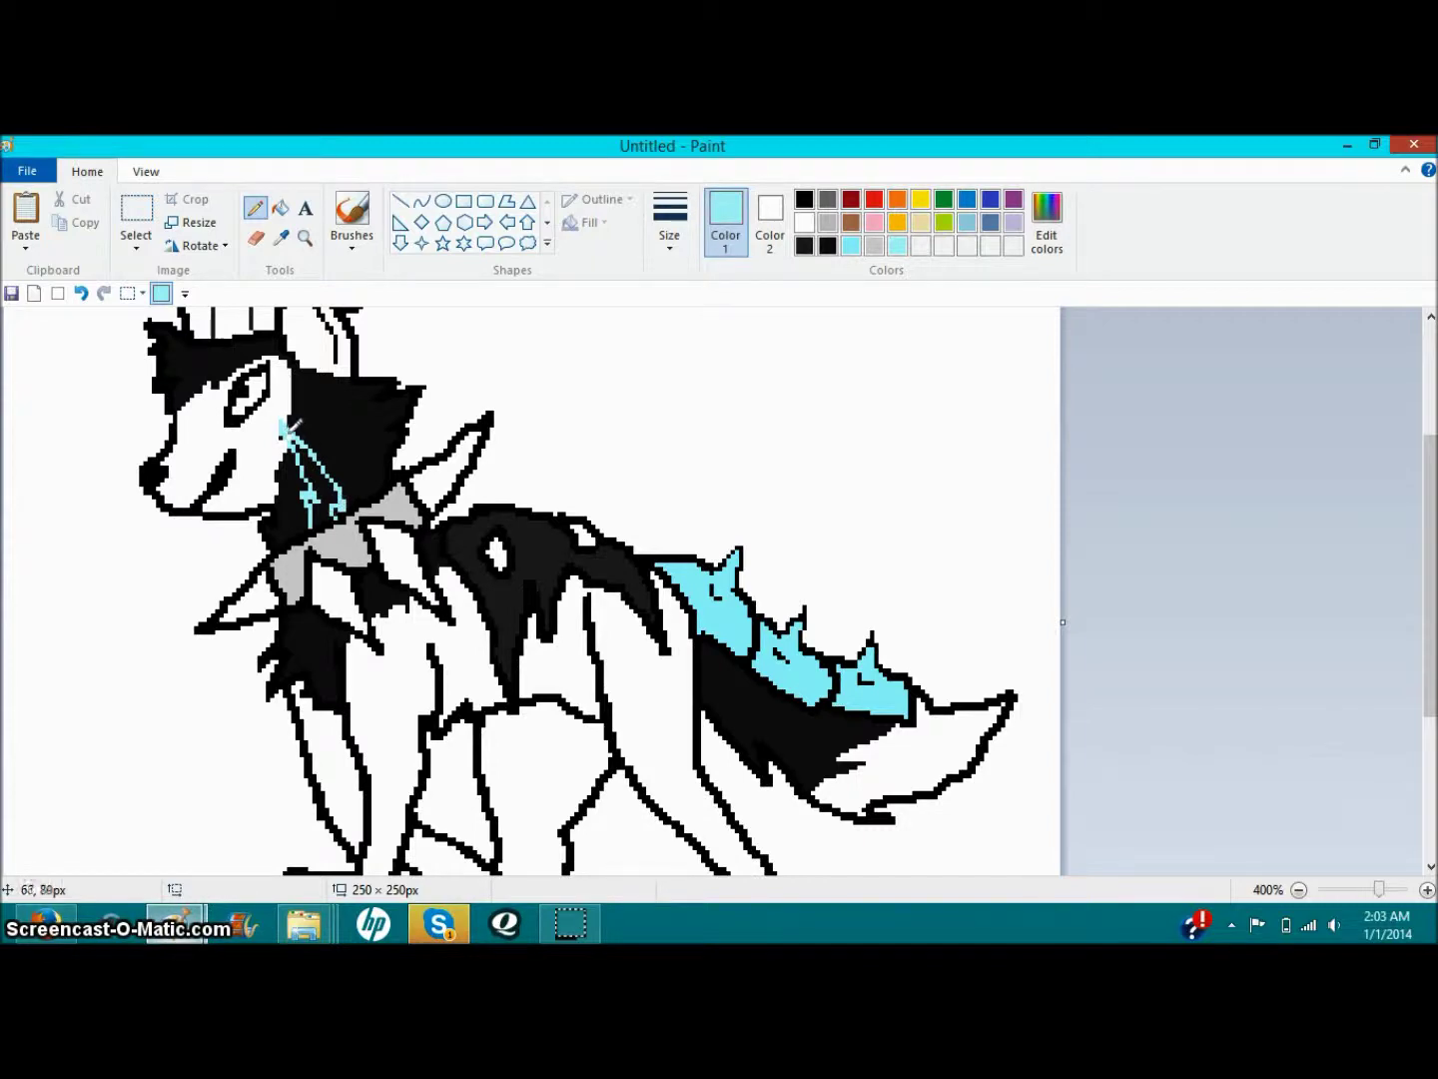
{"action": "left_click", "coordinate": [282, 207]}
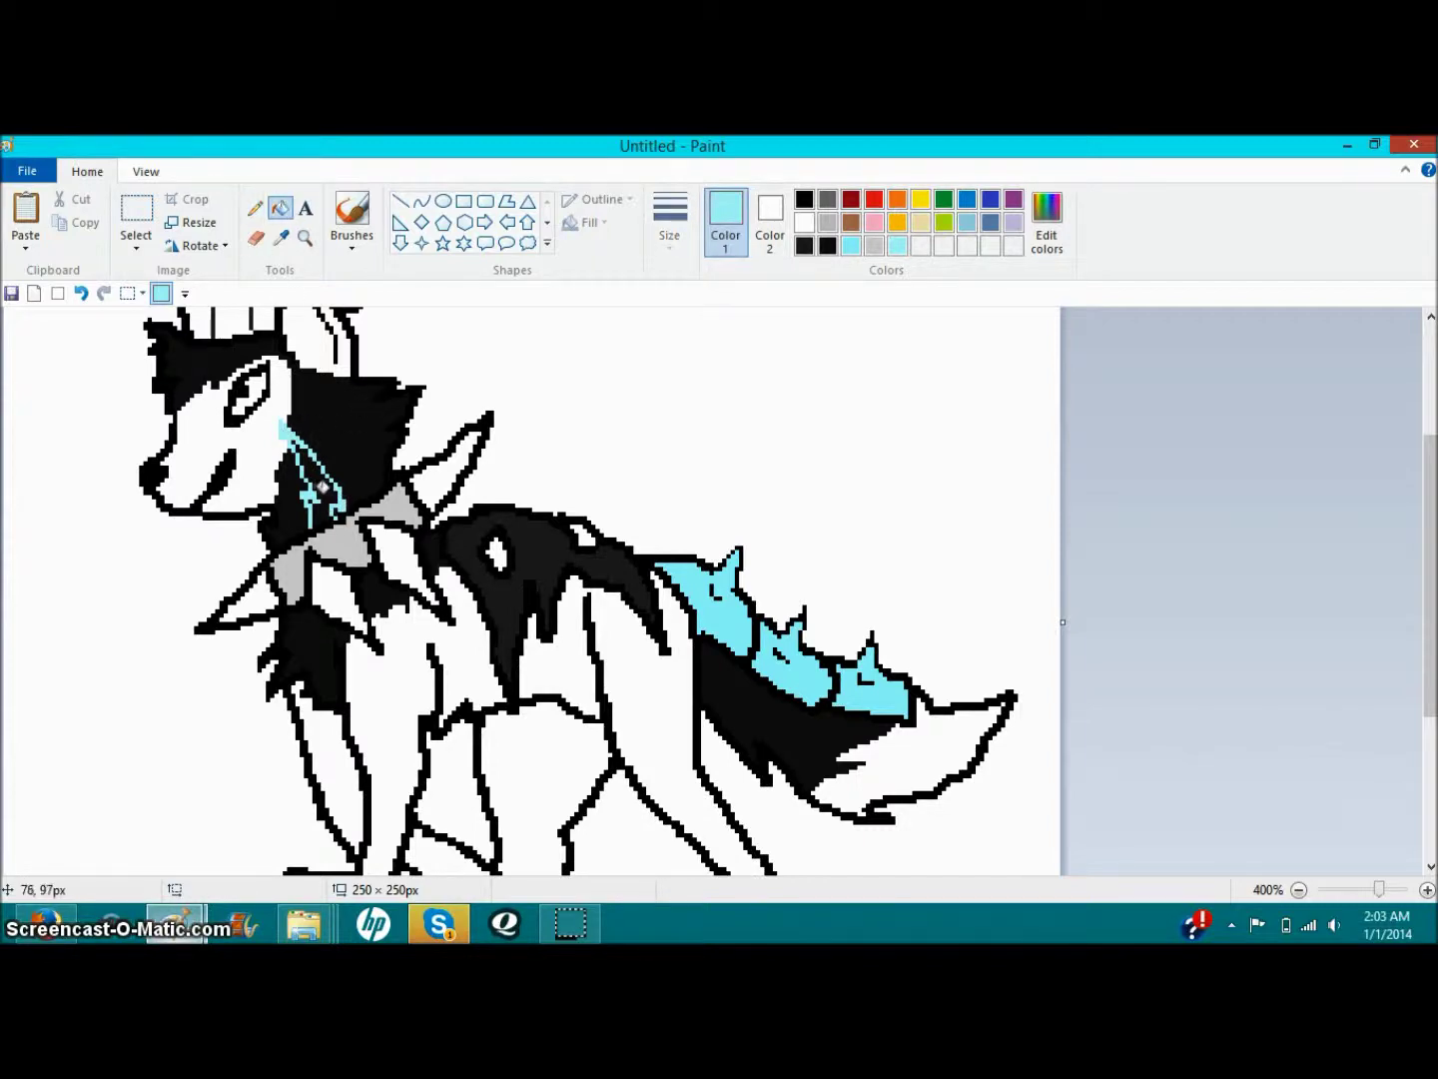
{"action": "left_click", "coordinate": [316, 479]}
Step: Outline a jagged pale cyan marking on the black chest fur, undoing a stray stroke, and fill it
{"action": "left_click", "coordinate": [255, 207]}
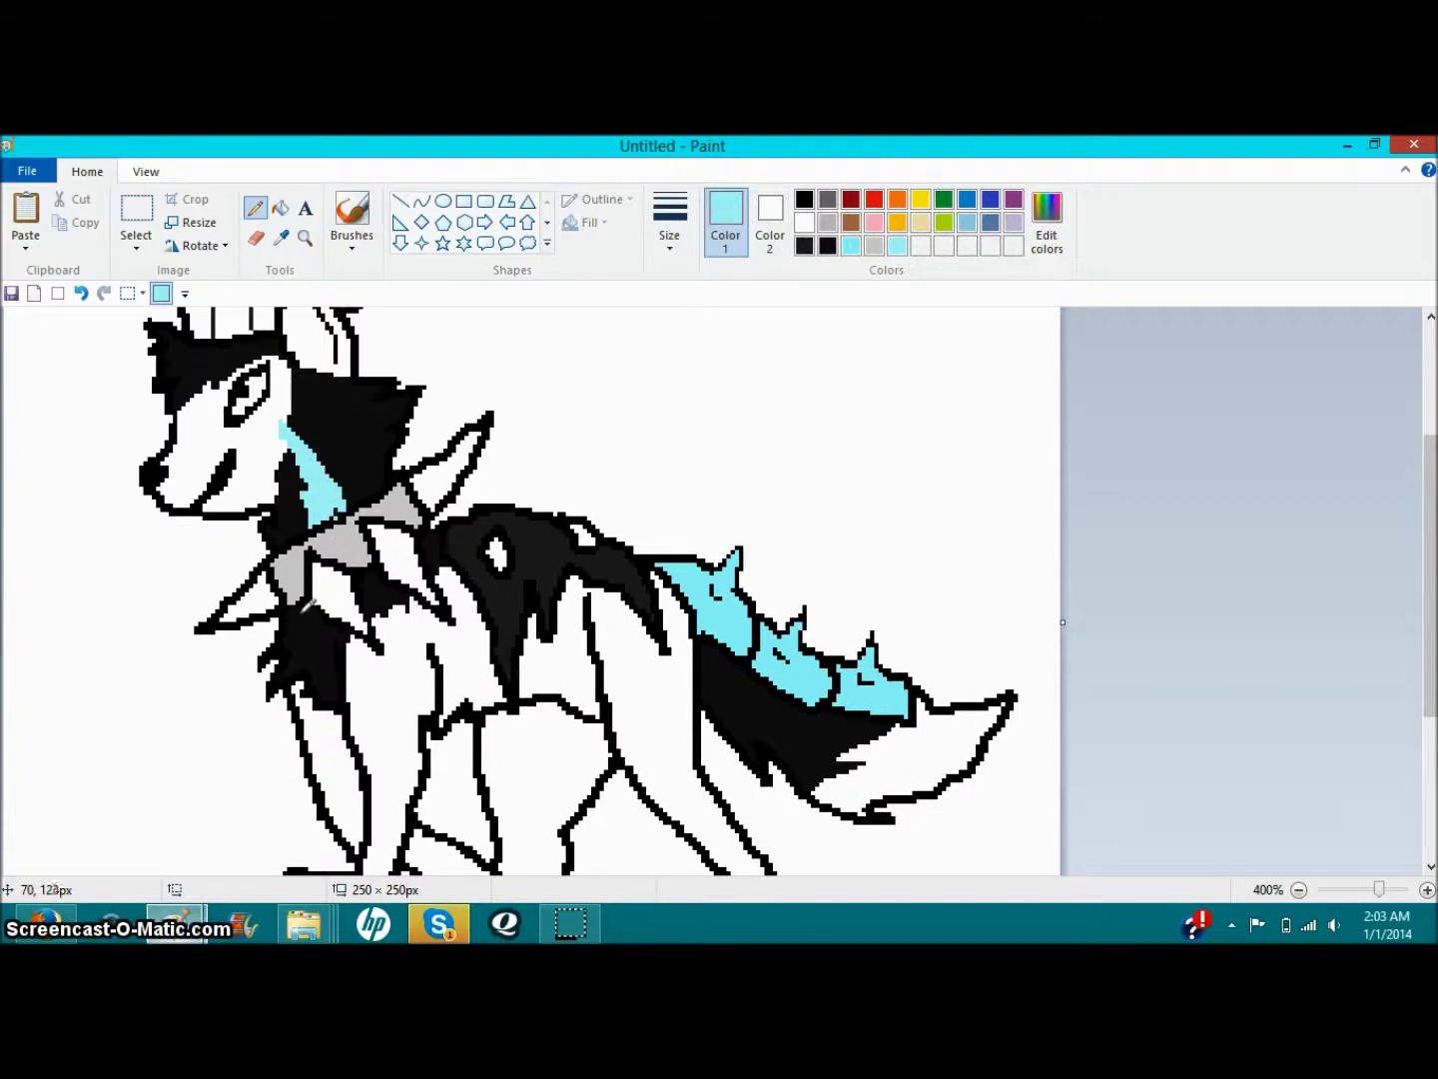
{"action": "left_click_drag", "start_coordinate": [299, 626], "coordinate": [307, 653]}
{"action": "left_click", "coordinate": [81, 293]}
{"action": "left_click", "coordinate": [282, 206]}
{"action": "left_click", "coordinate": [321, 654]}
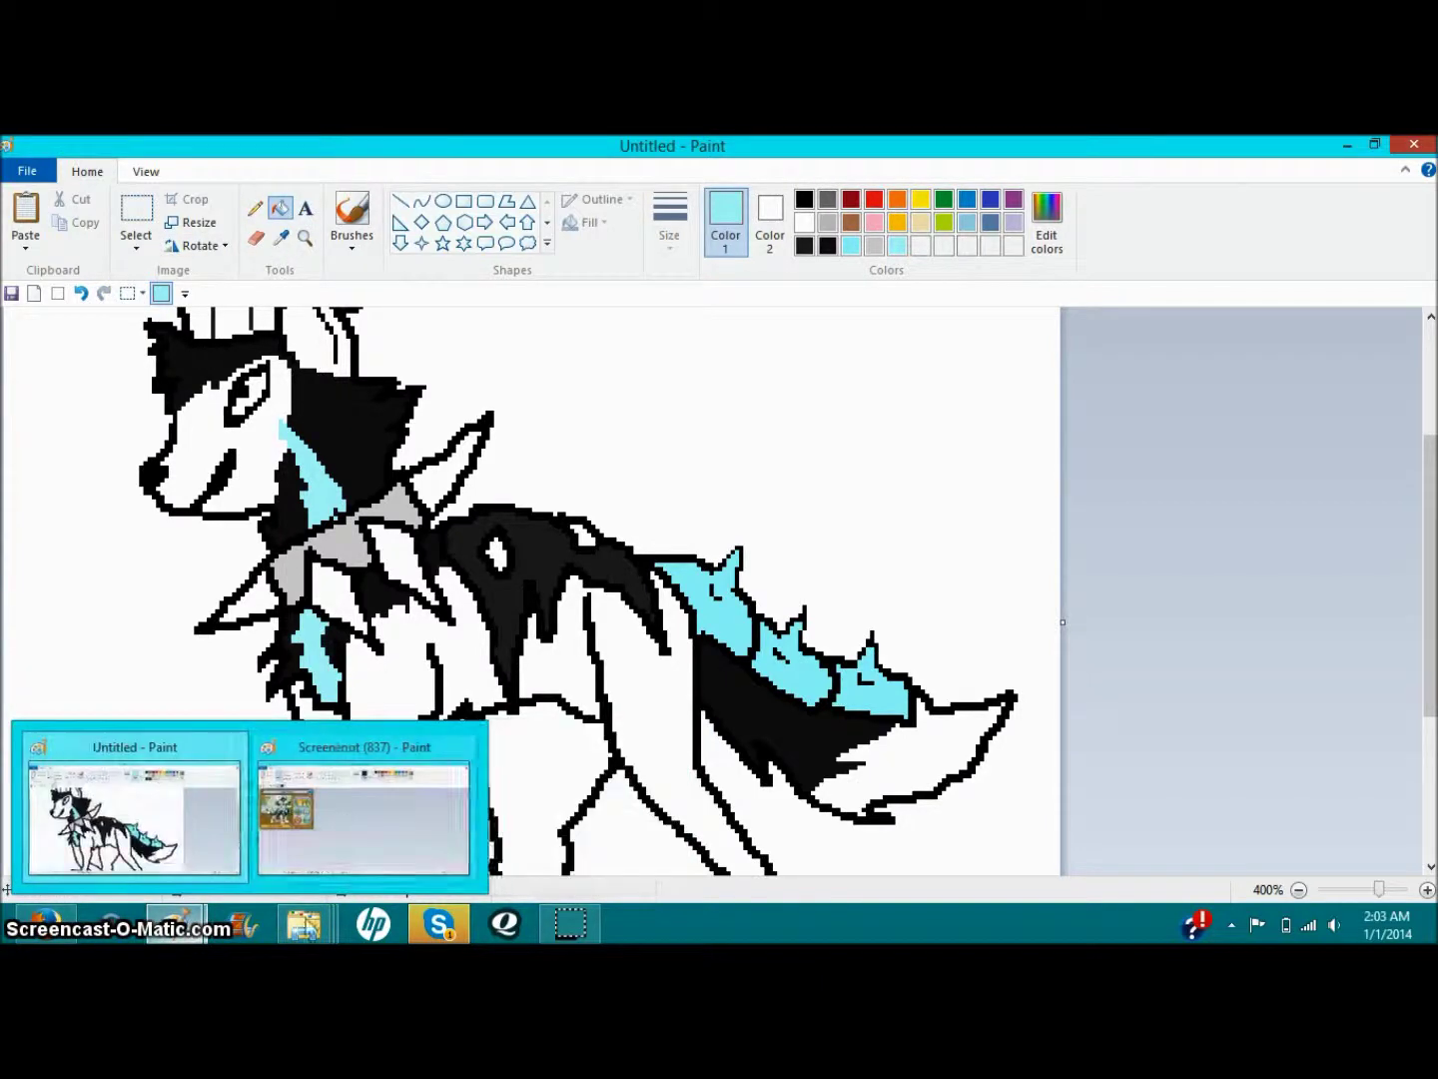
Step: Check the Screenshot (837) reference, return to the untitled drawing and extend the pale cyan neck marking with a filled jagged peak in the black fur
{"action": "mouse_move", "coordinate": [175, 924]}
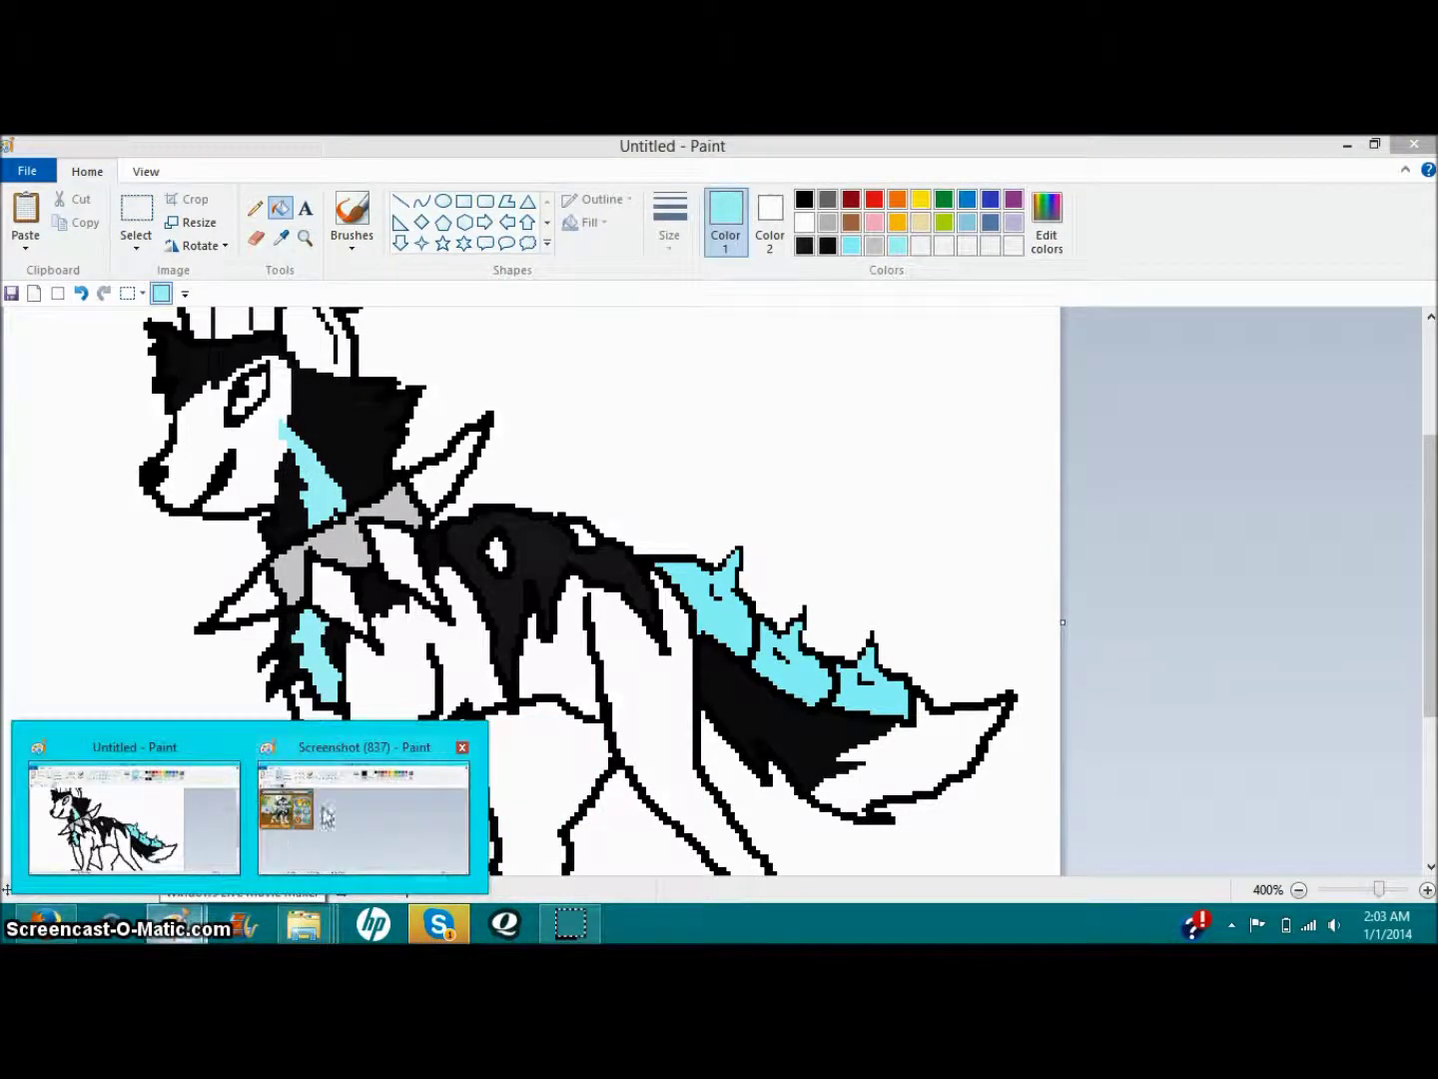
{"action": "left_click", "coordinate": [329, 809]}
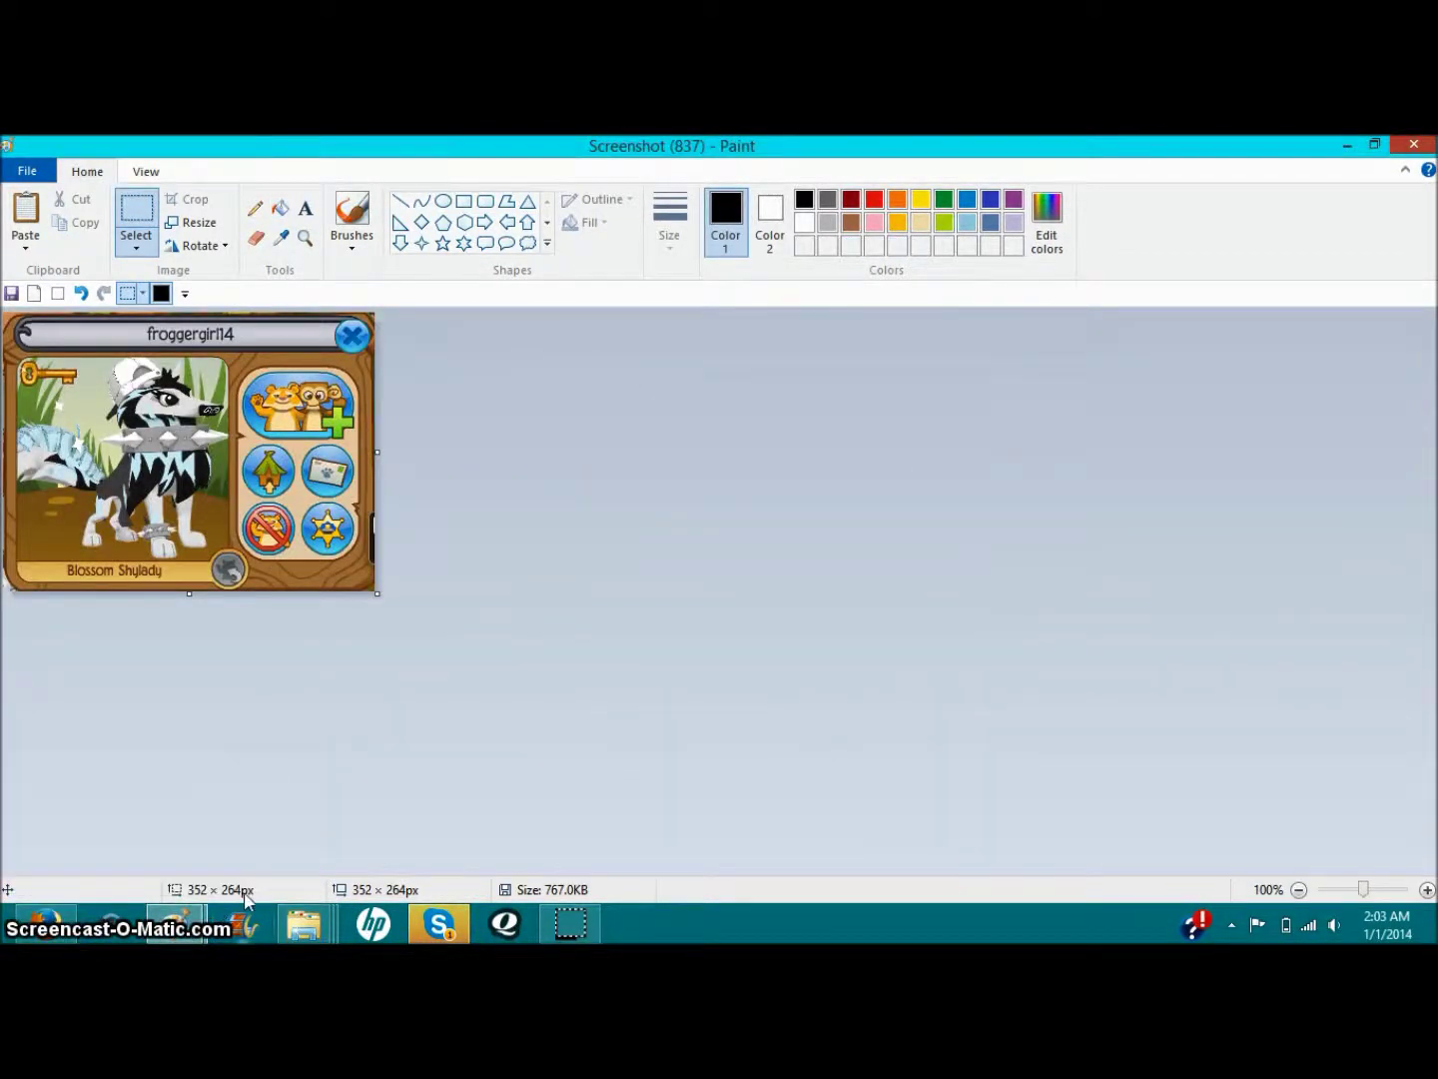
{"action": "mouse_move", "coordinate": [221, 903]}
{"action": "left_click", "coordinate": [130, 810]}
{"action": "left_click", "coordinate": [255, 208]}
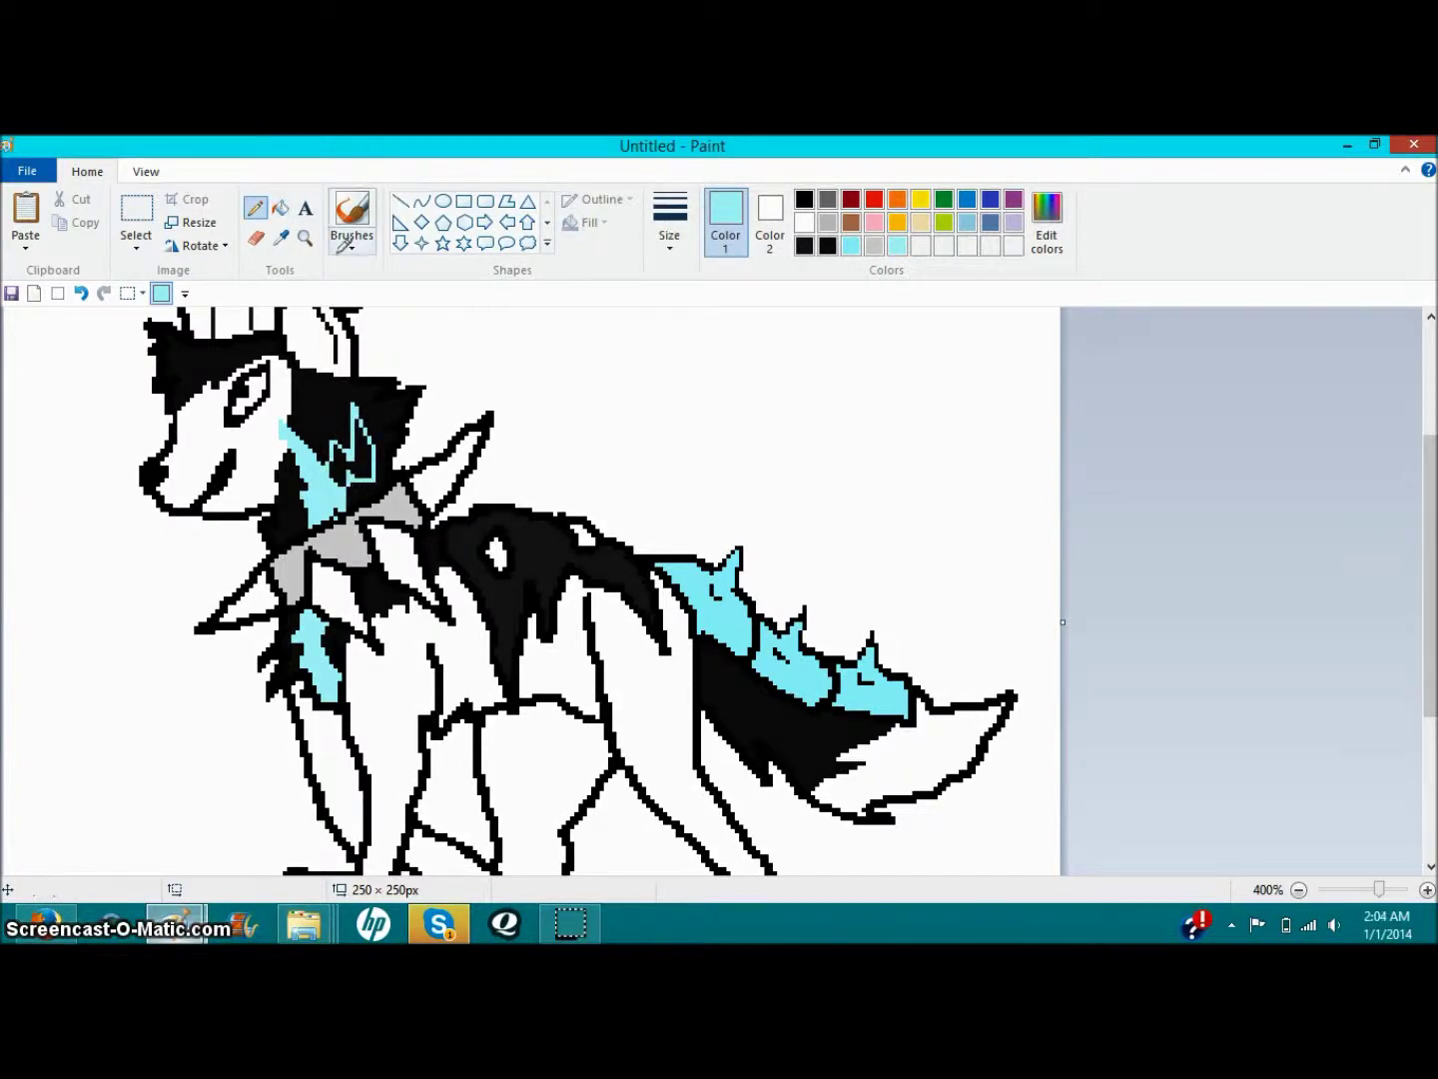
{"action": "left_click_drag", "start_coordinate": [360, 450], "coordinate": [344, 471]}
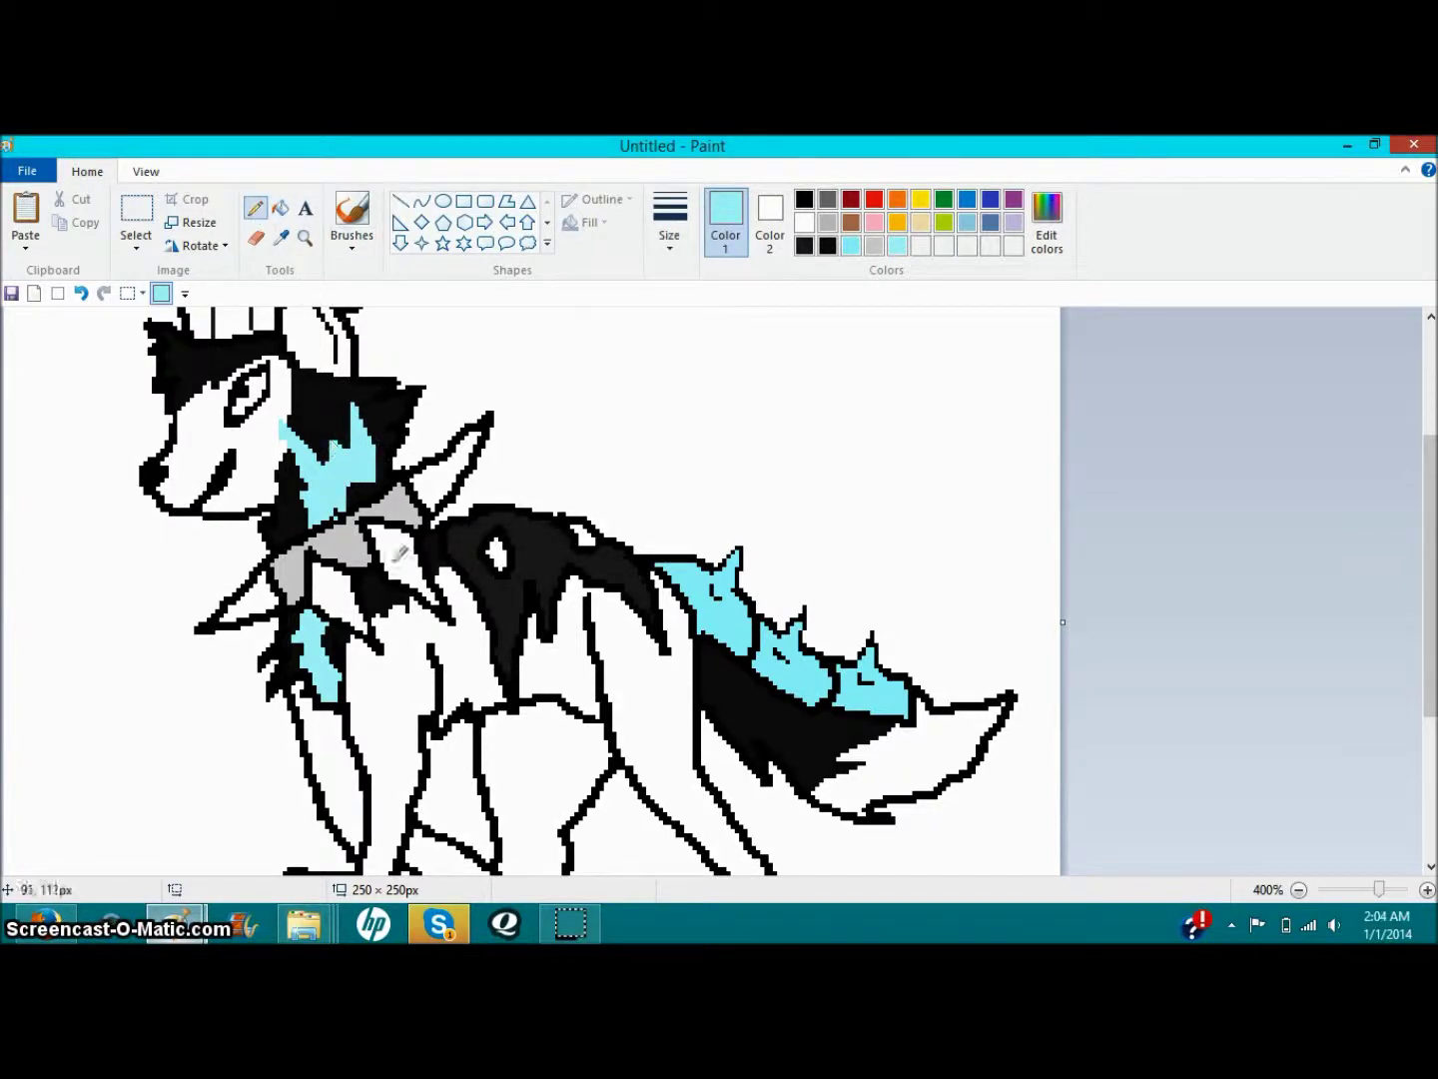
Step: Outline a small pale cyan marking on the black chest fur between the collar spikes and fill it
{"action": "left_click_drag", "start_coordinate": [370, 572], "coordinate": [392, 597]}
{"action": "left_click", "coordinate": [282, 212]}
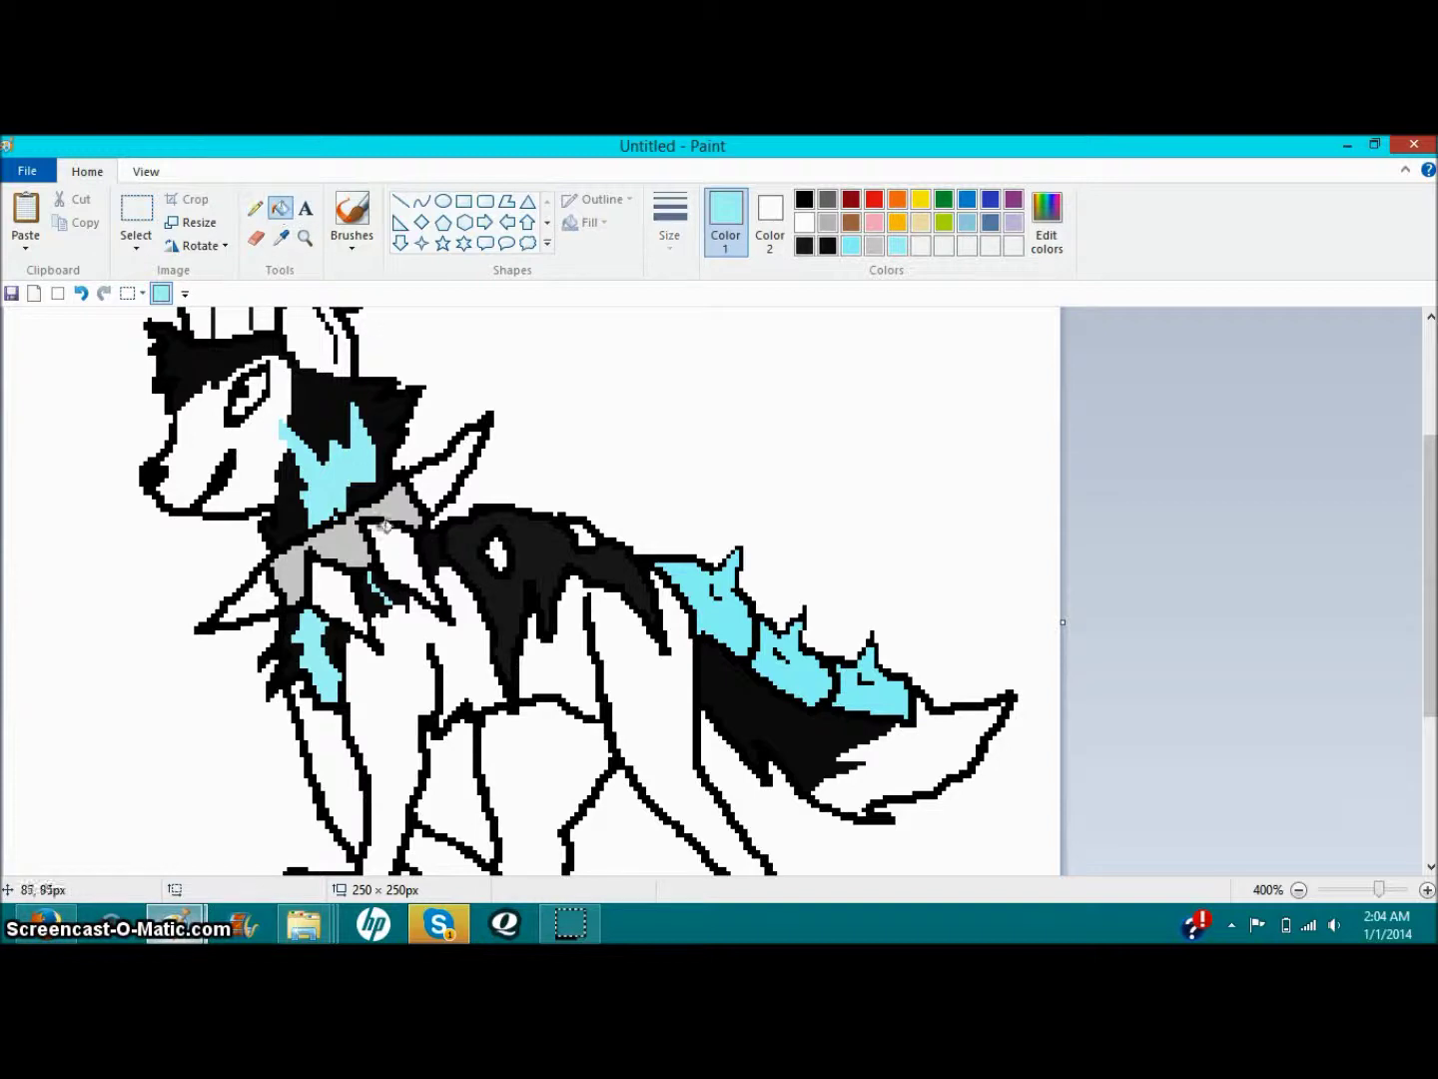
{"action": "left_click", "coordinate": [378, 590]}
Step: Outline a jagged pale cyan marking across the black tail fur below the armour plates and fill it
{"action": "left_click", "coordinate": [255, 208]}
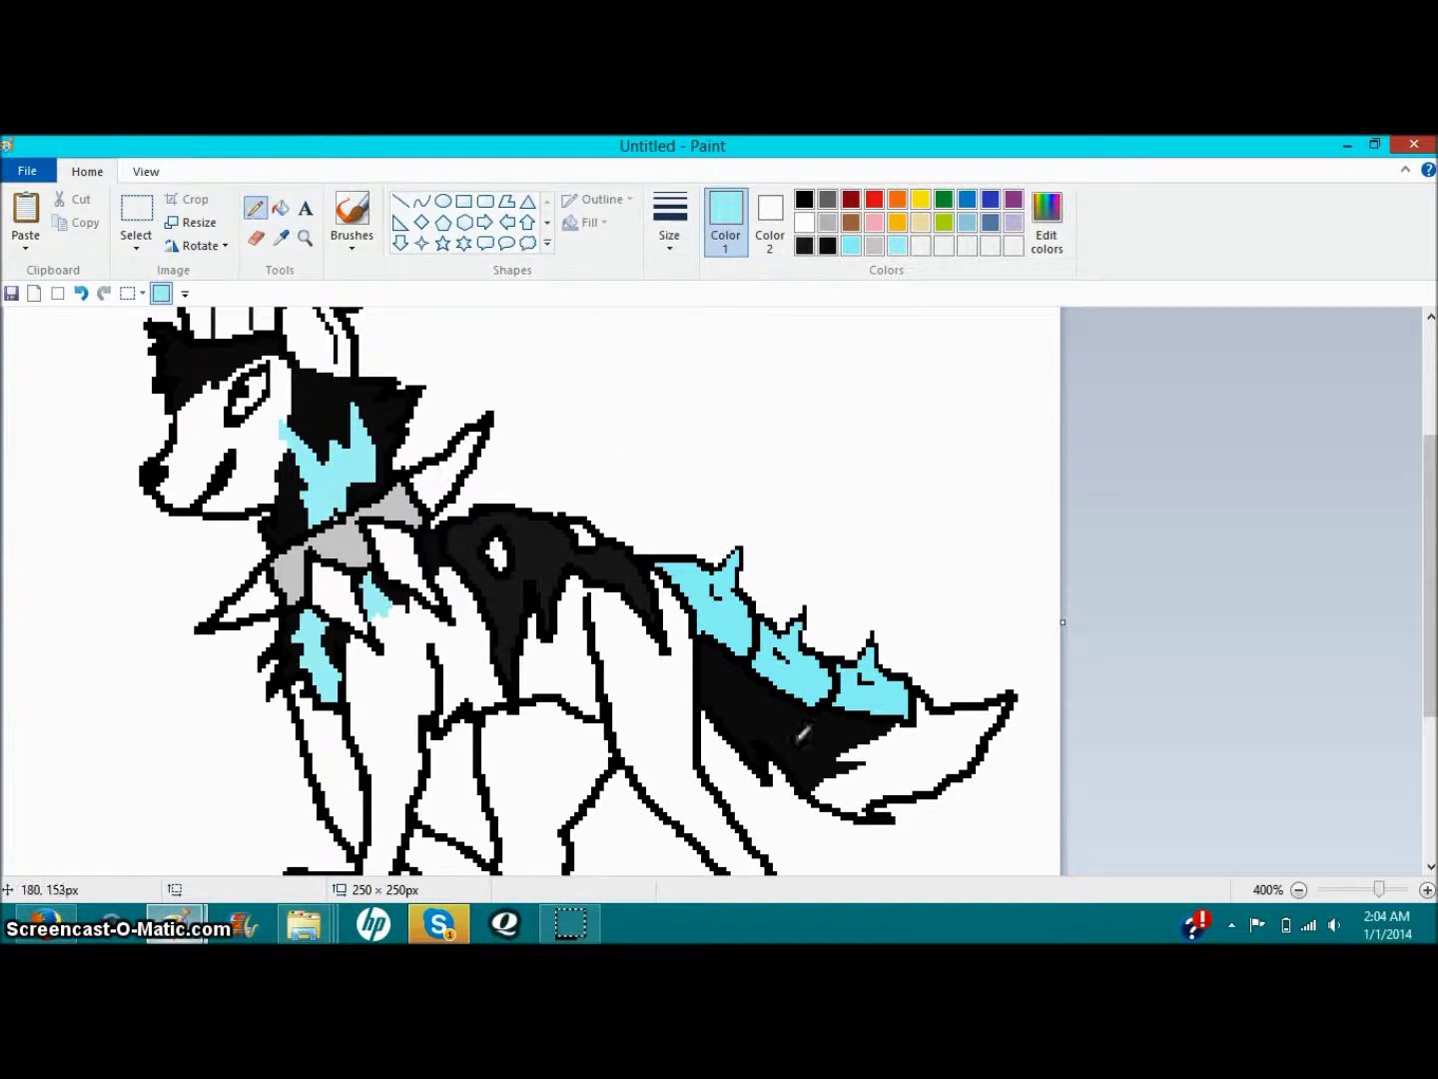
{"action": "left_click_drag", "start_coordinate": [788, 706], "coordinate": [815, 742]}
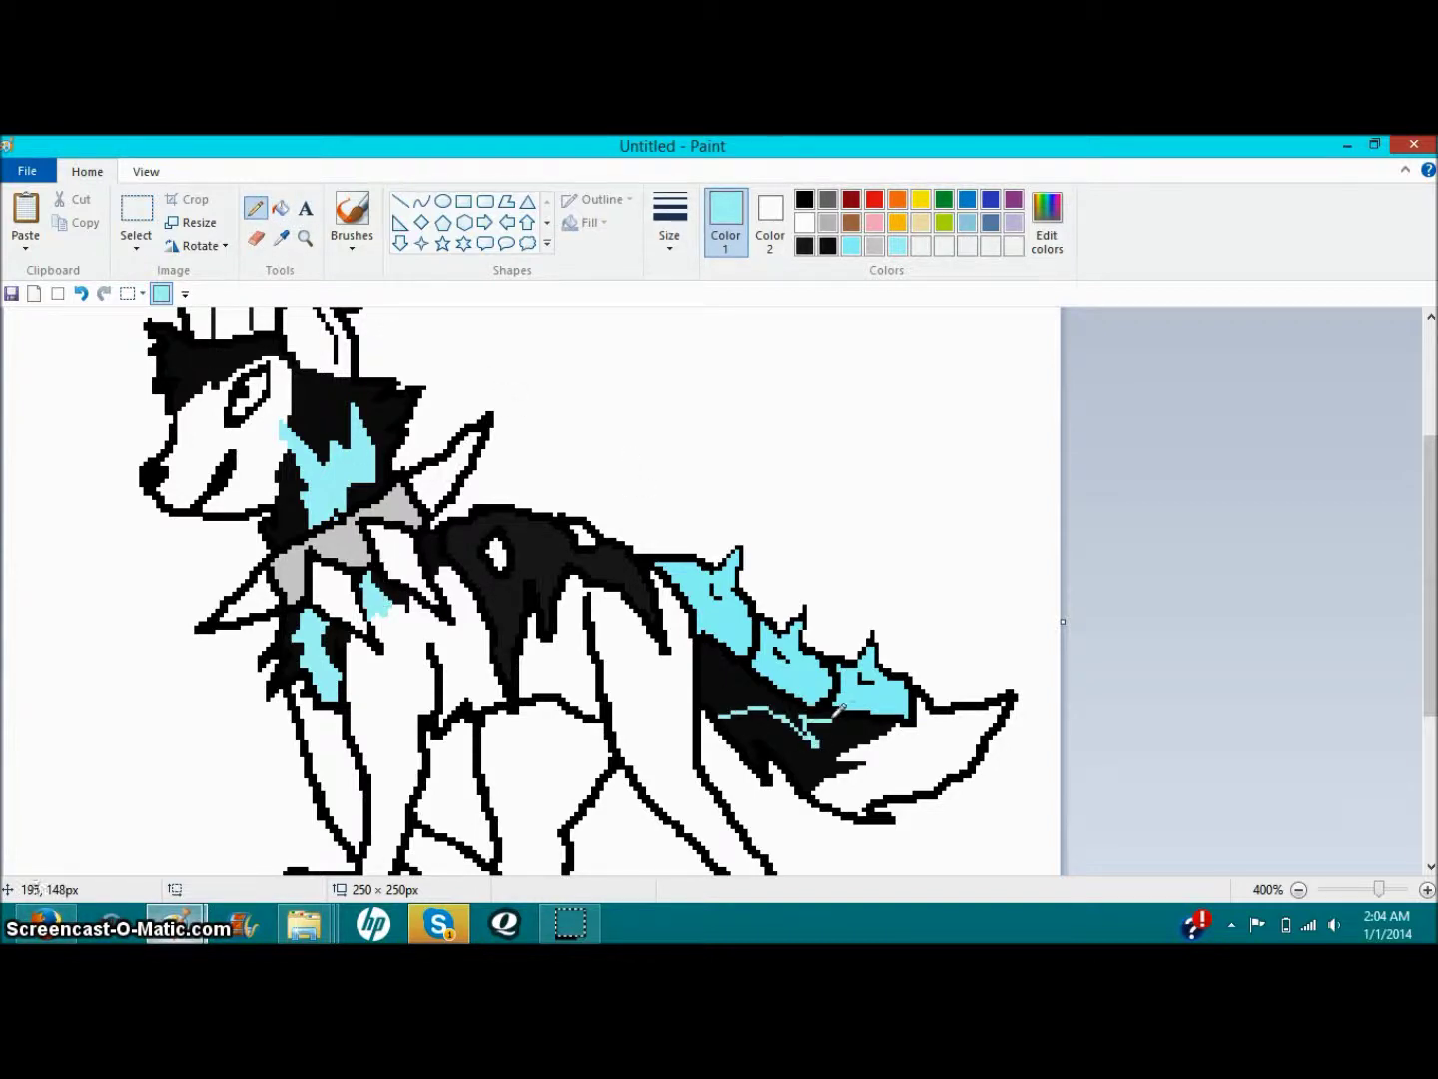
{"action": "left_click_drag", "start_coordinate": [703, 699], "coordinate": [756, 679]}
{"action": "left_click", "coordinate": [280, 209]}
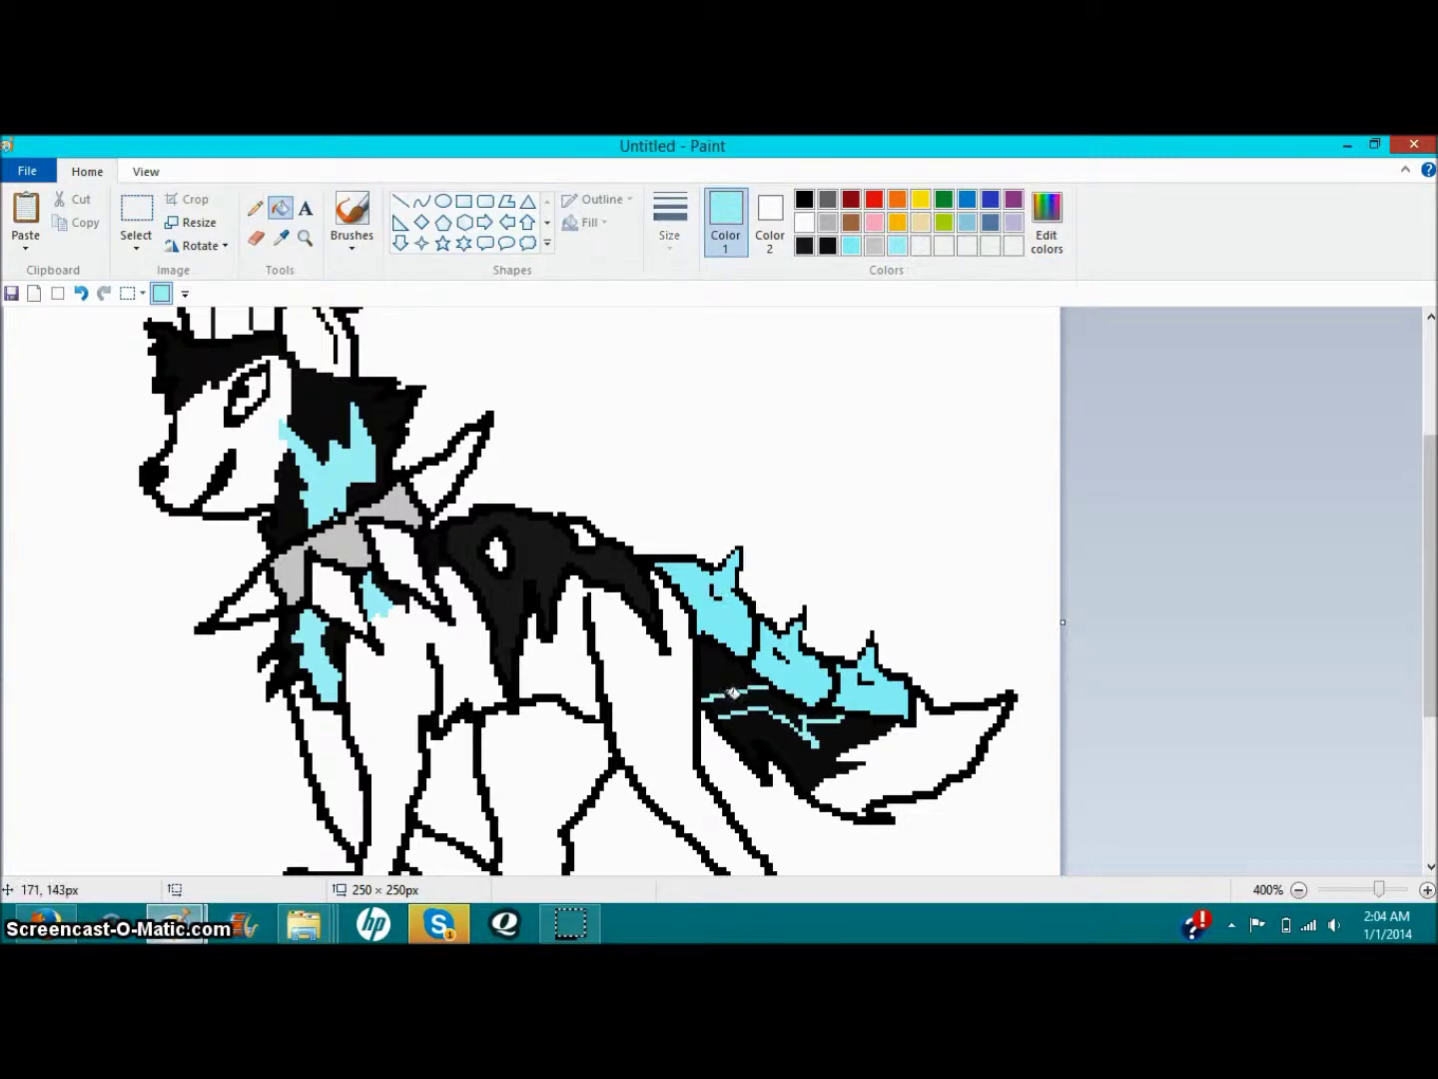
{"action": "left_click", "coordinate": [740, 699]}
{"action": "left_click", "coordinate": [824, 705]}
Step: Fill the remaining black strip between the tail marking and the tail armour with pale cyan
{"action": "left_click", "coordinate": [255, 208]}
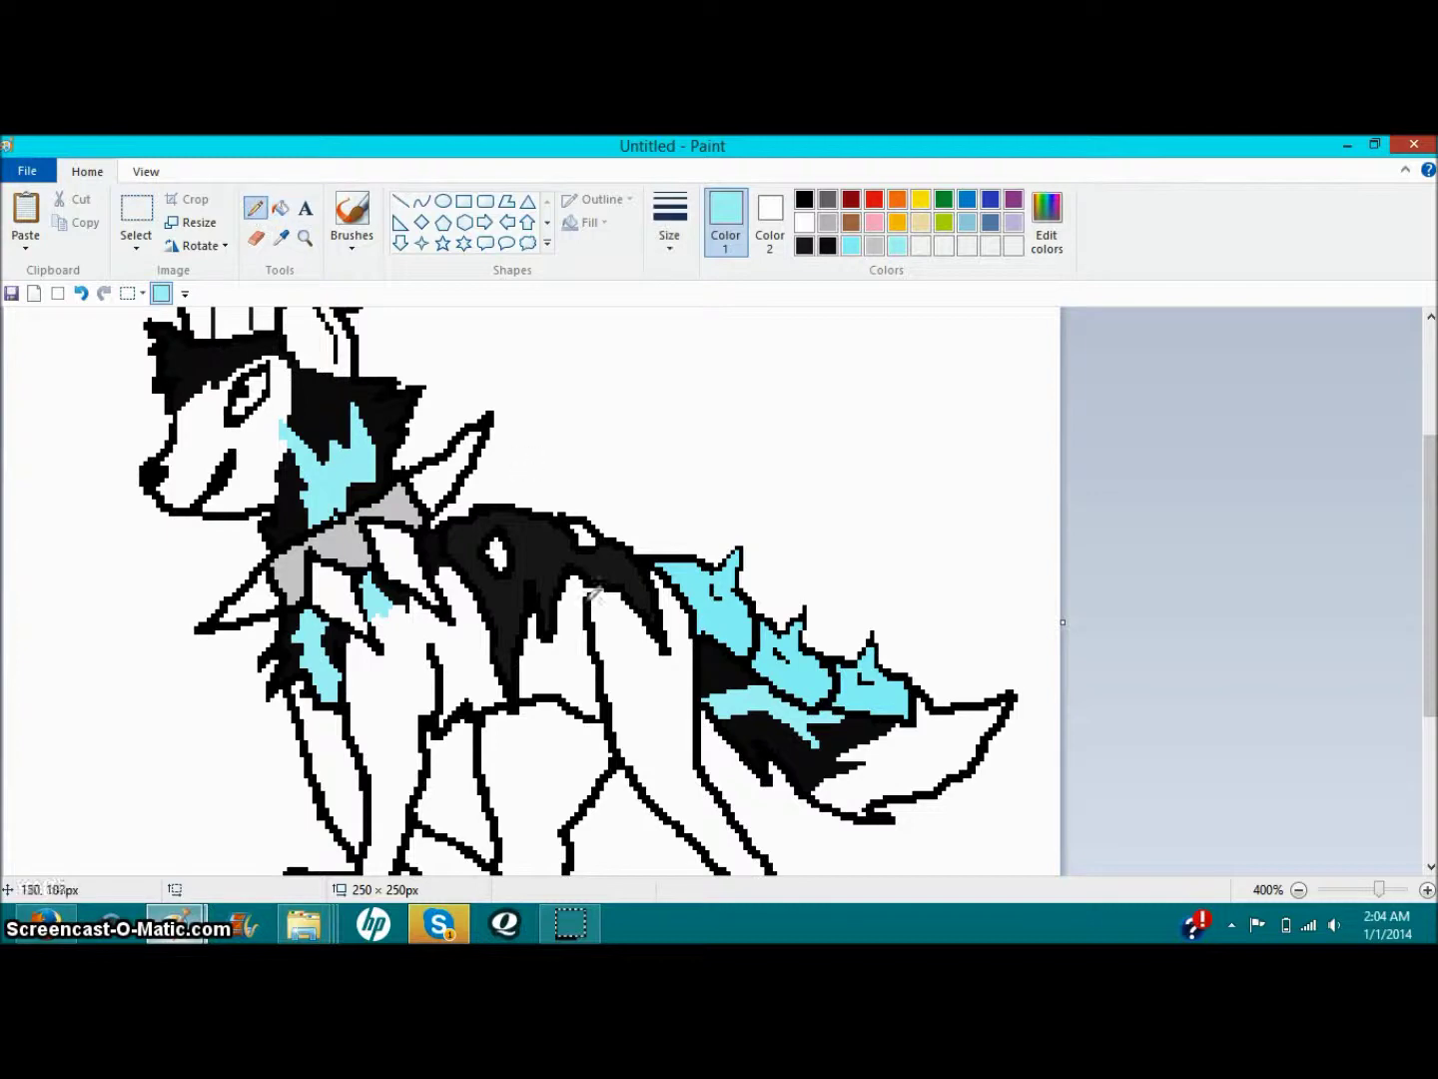
{"action": "left_click", "coordinate": [804, 198]}
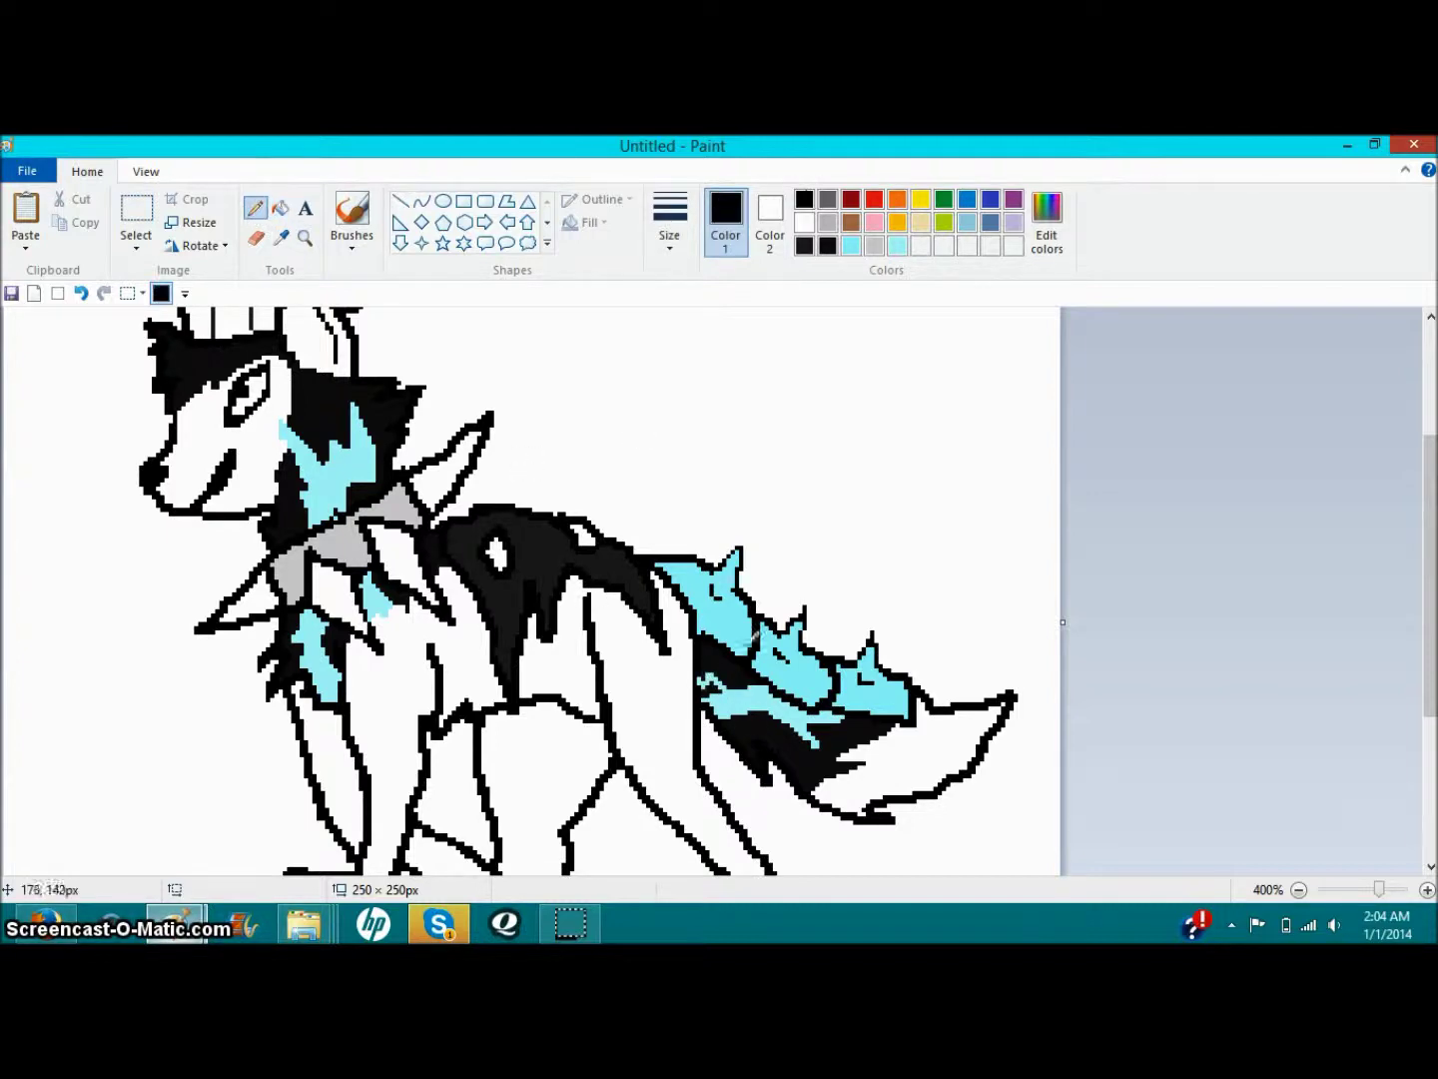
{"action": "left_click", "coordinate": [280, 208]}
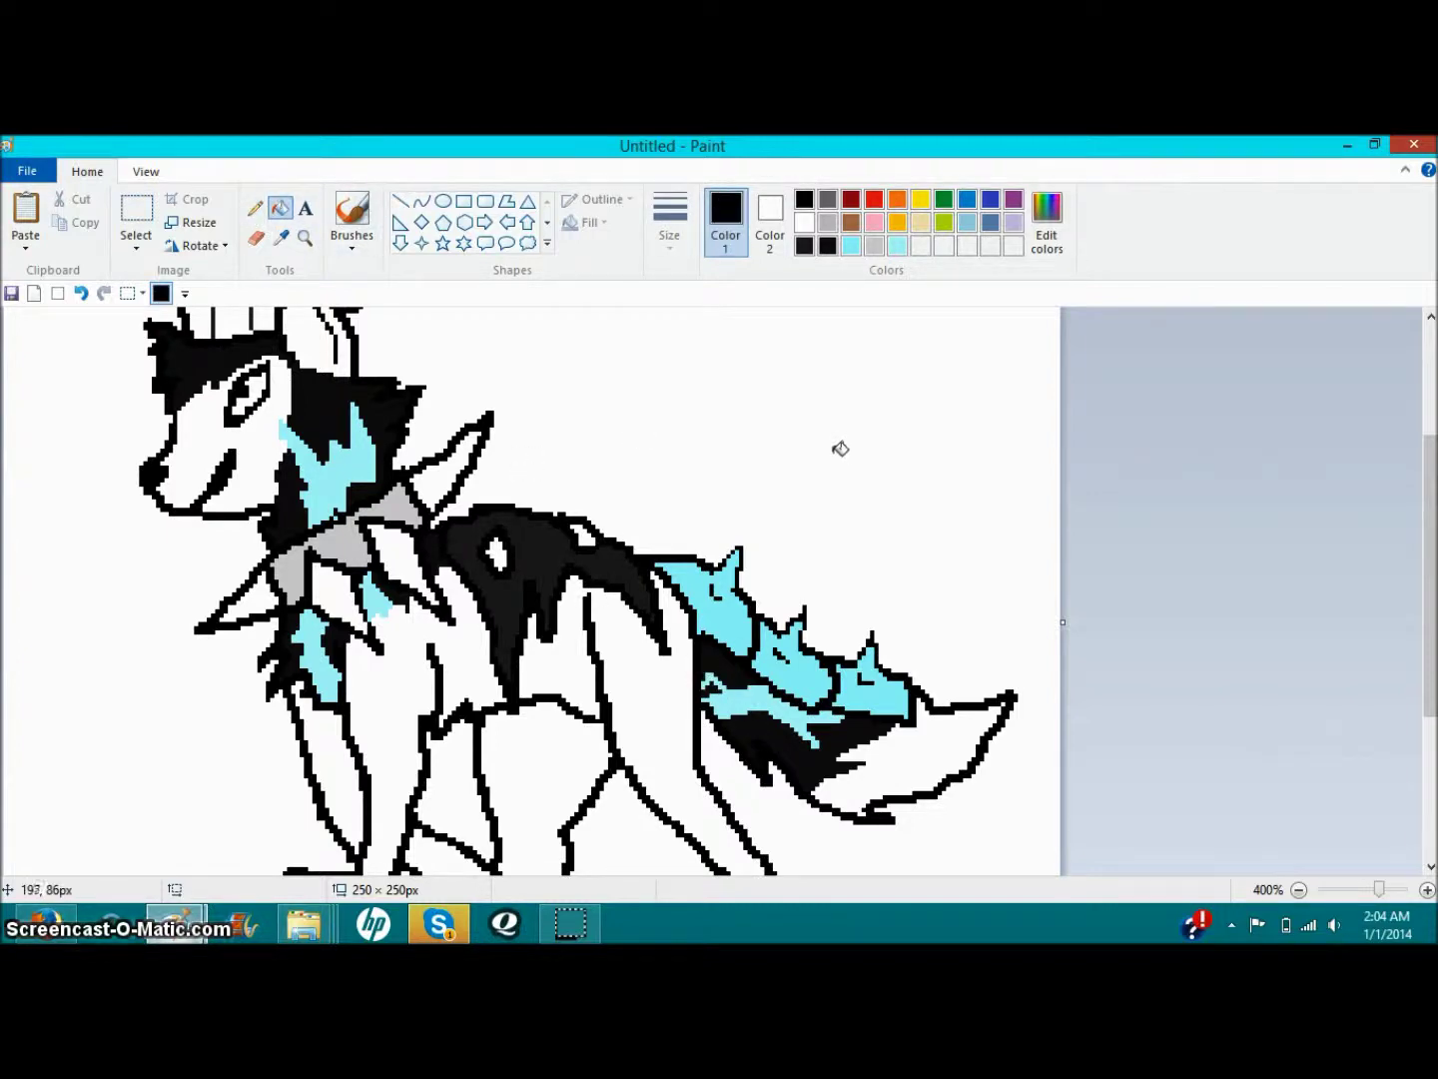
{"action": "left_click", "coordinate": [897, 245]}
{"action": "left_click", "coordinate": [739, 688]}
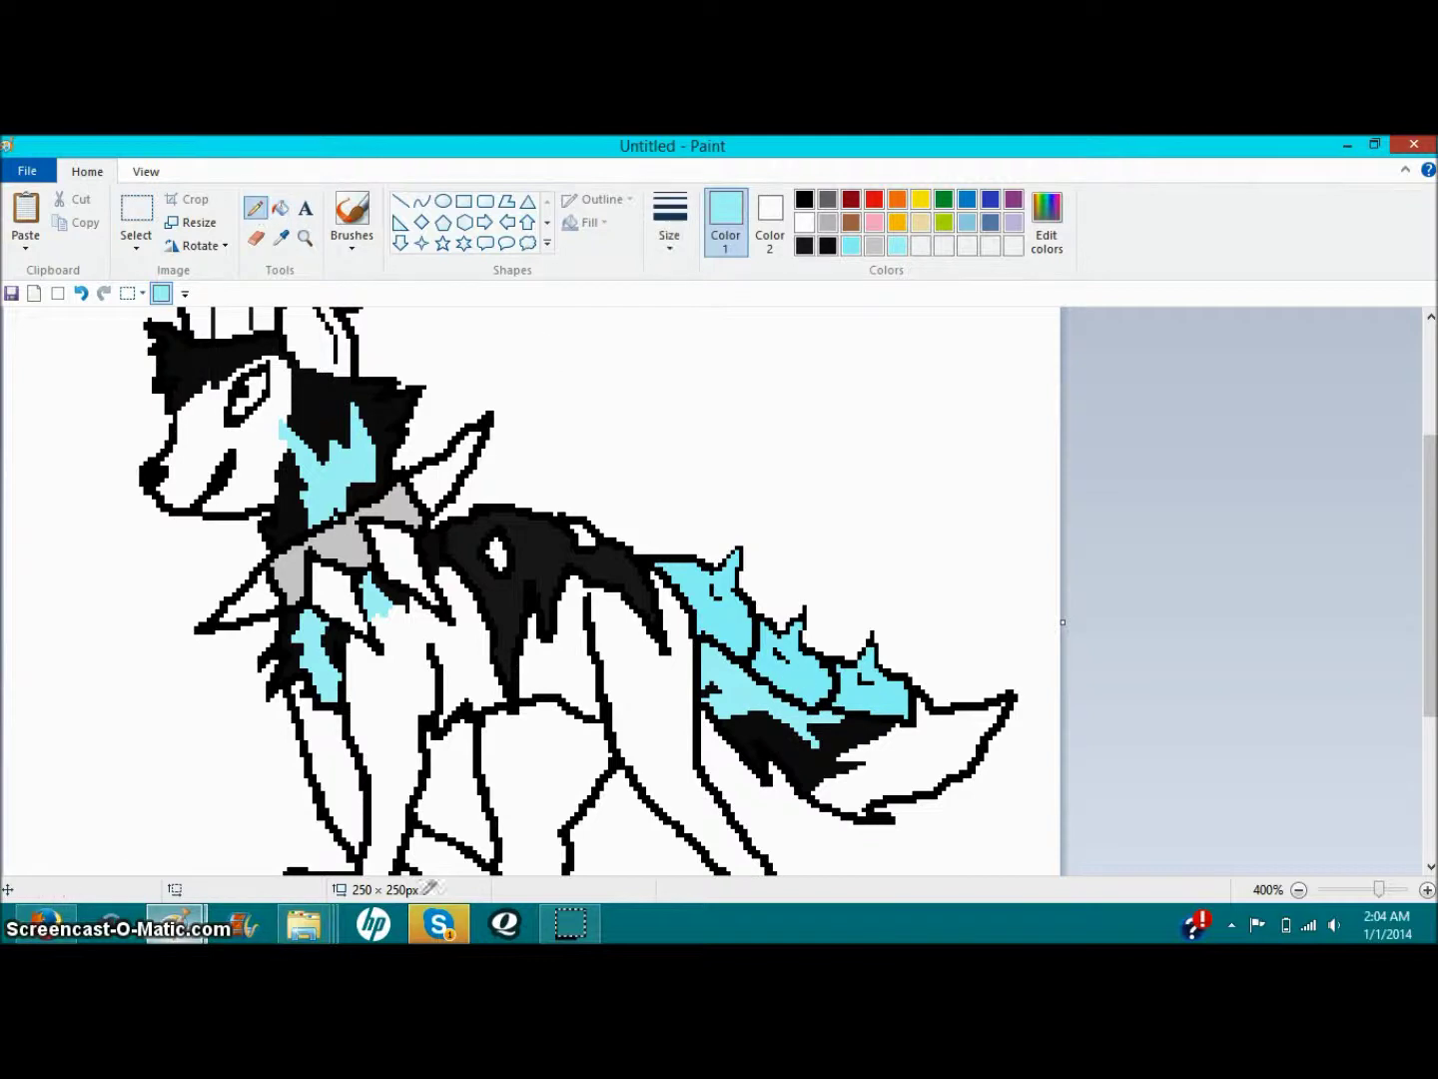
Step: Draw a lightning-shaped pale cyan marking on the near hind leg, undoing a stray stroke, and fill it
{"action": "mouse_move", "coordinate": [175, 923]}
{"action": "mouse_move", "coordinate": [316, 805]}
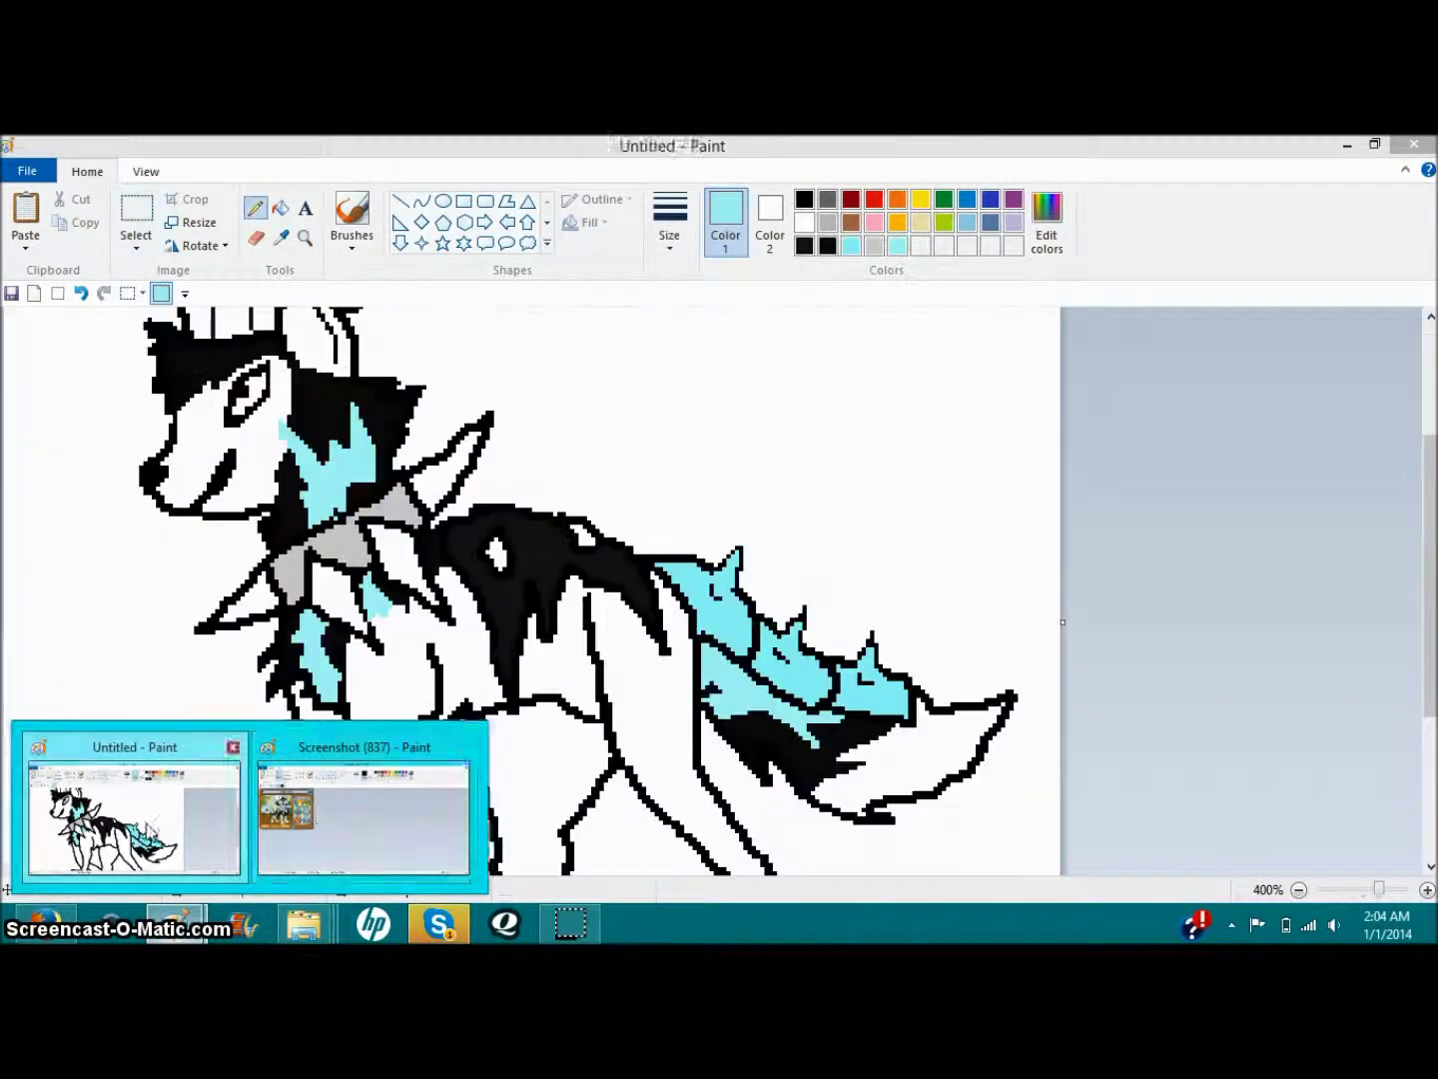
{"action": "left_click", "coordinate": [136, 819]}
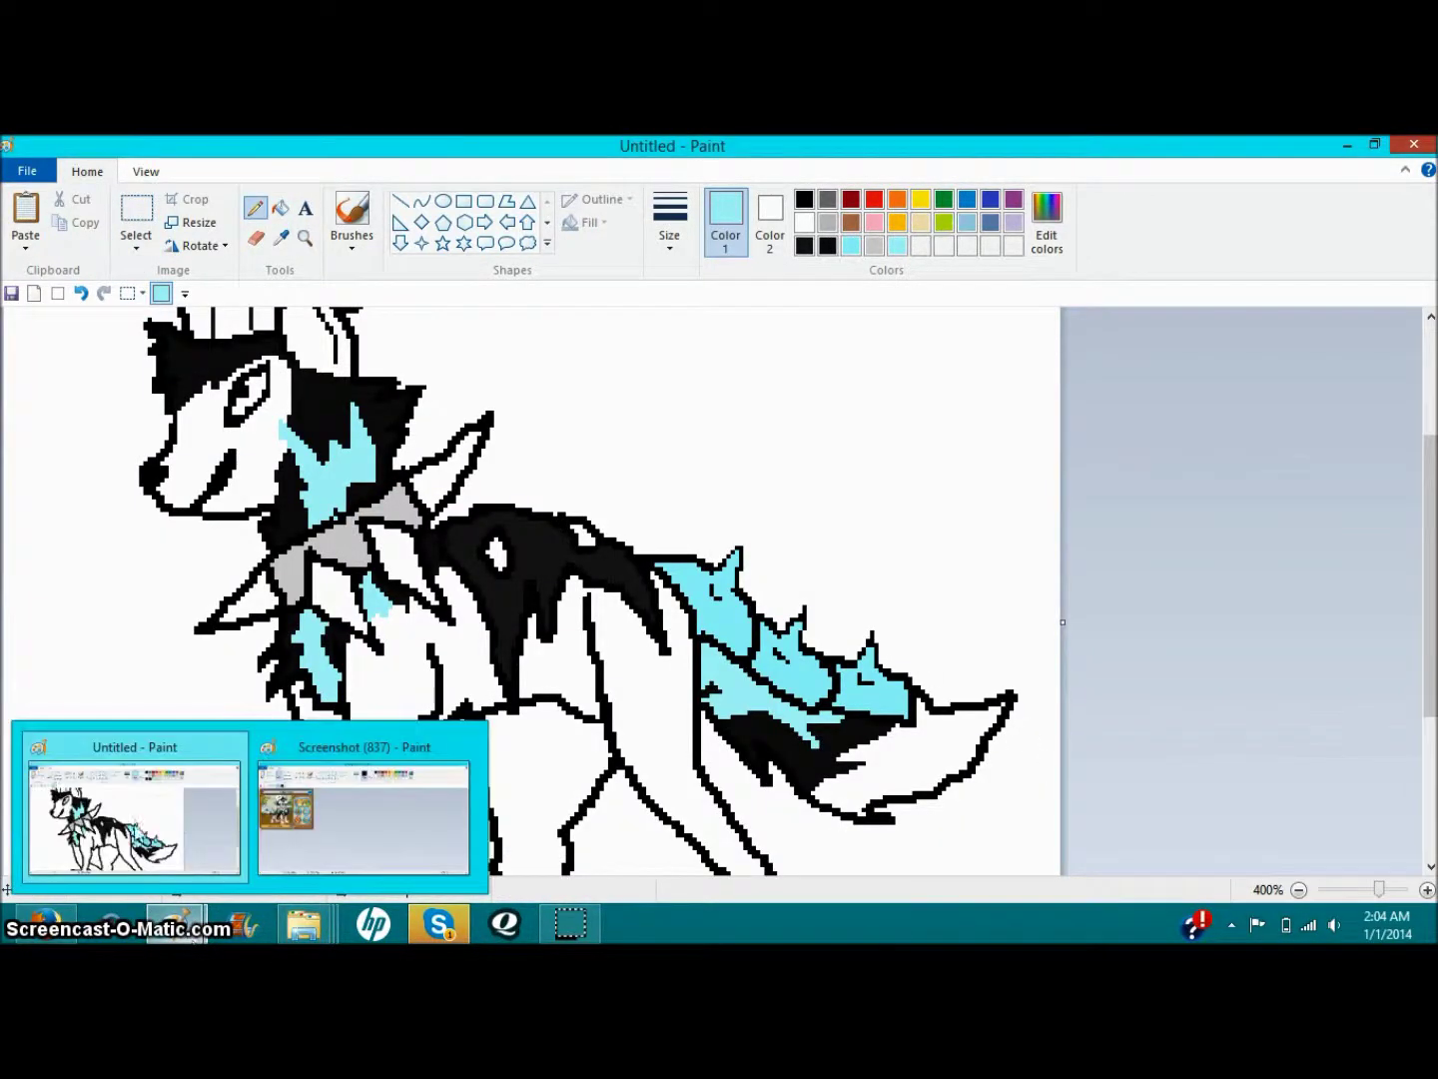
{"action": "scroll", "coordinate": [1299, 688], "scroll_direction": "down", "scroll_amount": 3}
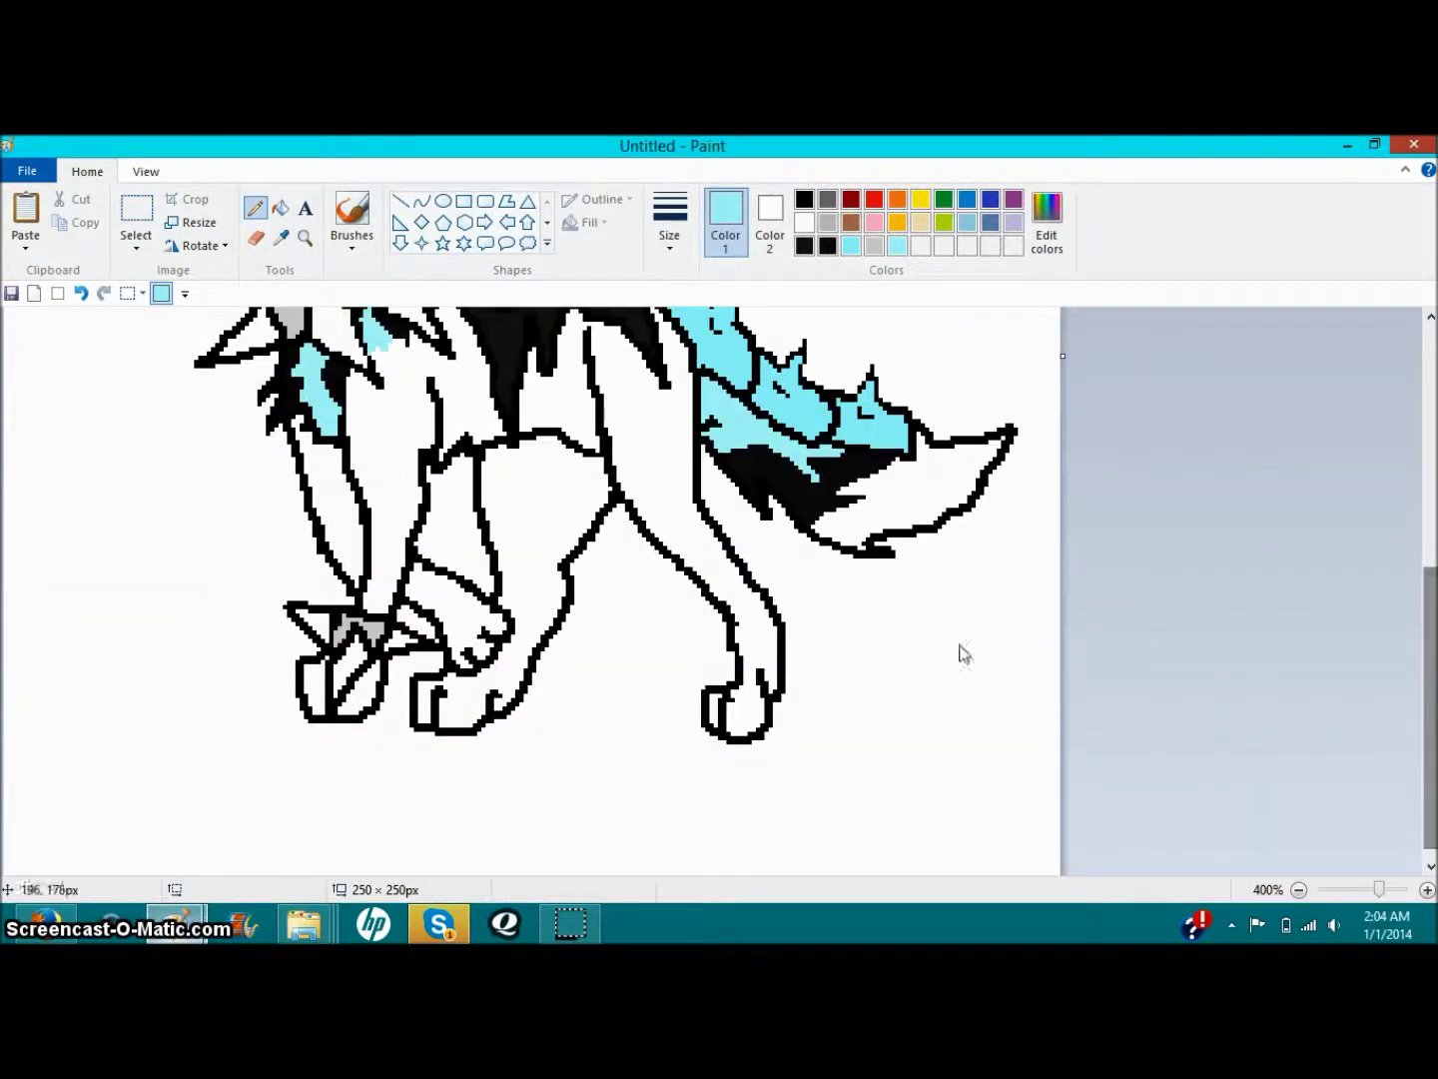
{"action": "mouse_move", "coordinate": [685, 480]}
{"action": "left_mouse_down"}
{"action": "mouse_move", "coordinate": [670, 519]}
{"action": "mouse_move", "coordinate": [689, 547]}
{"action": "left_mouse_up"}
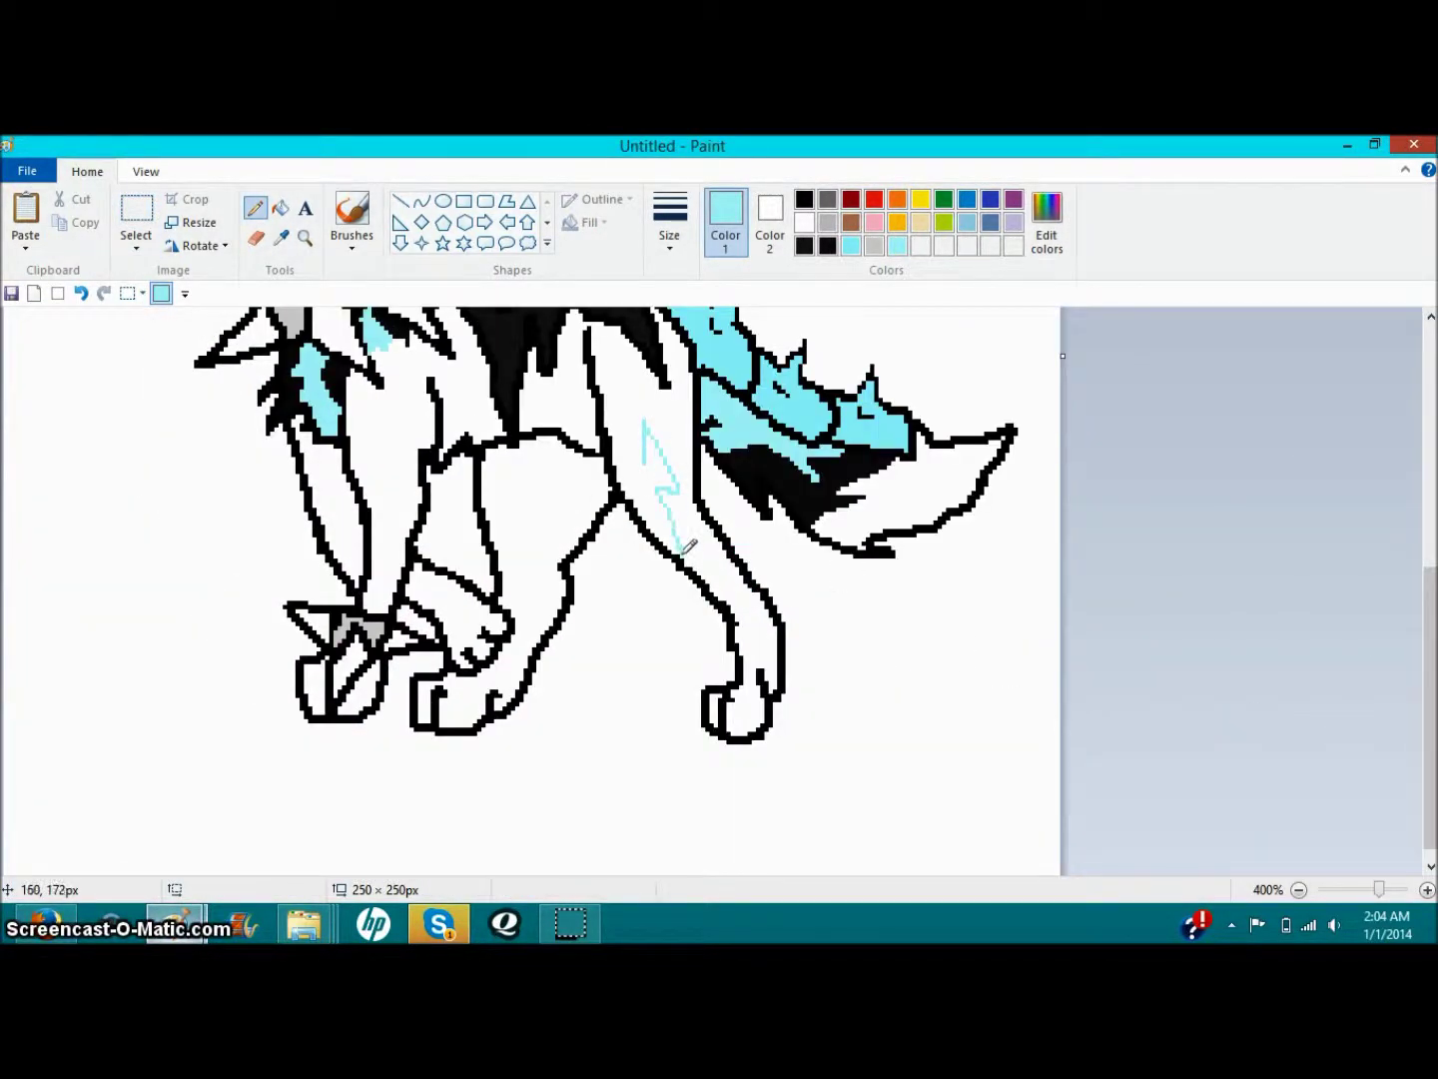
{"action": "left_click", "coordinate": [82, 296]}
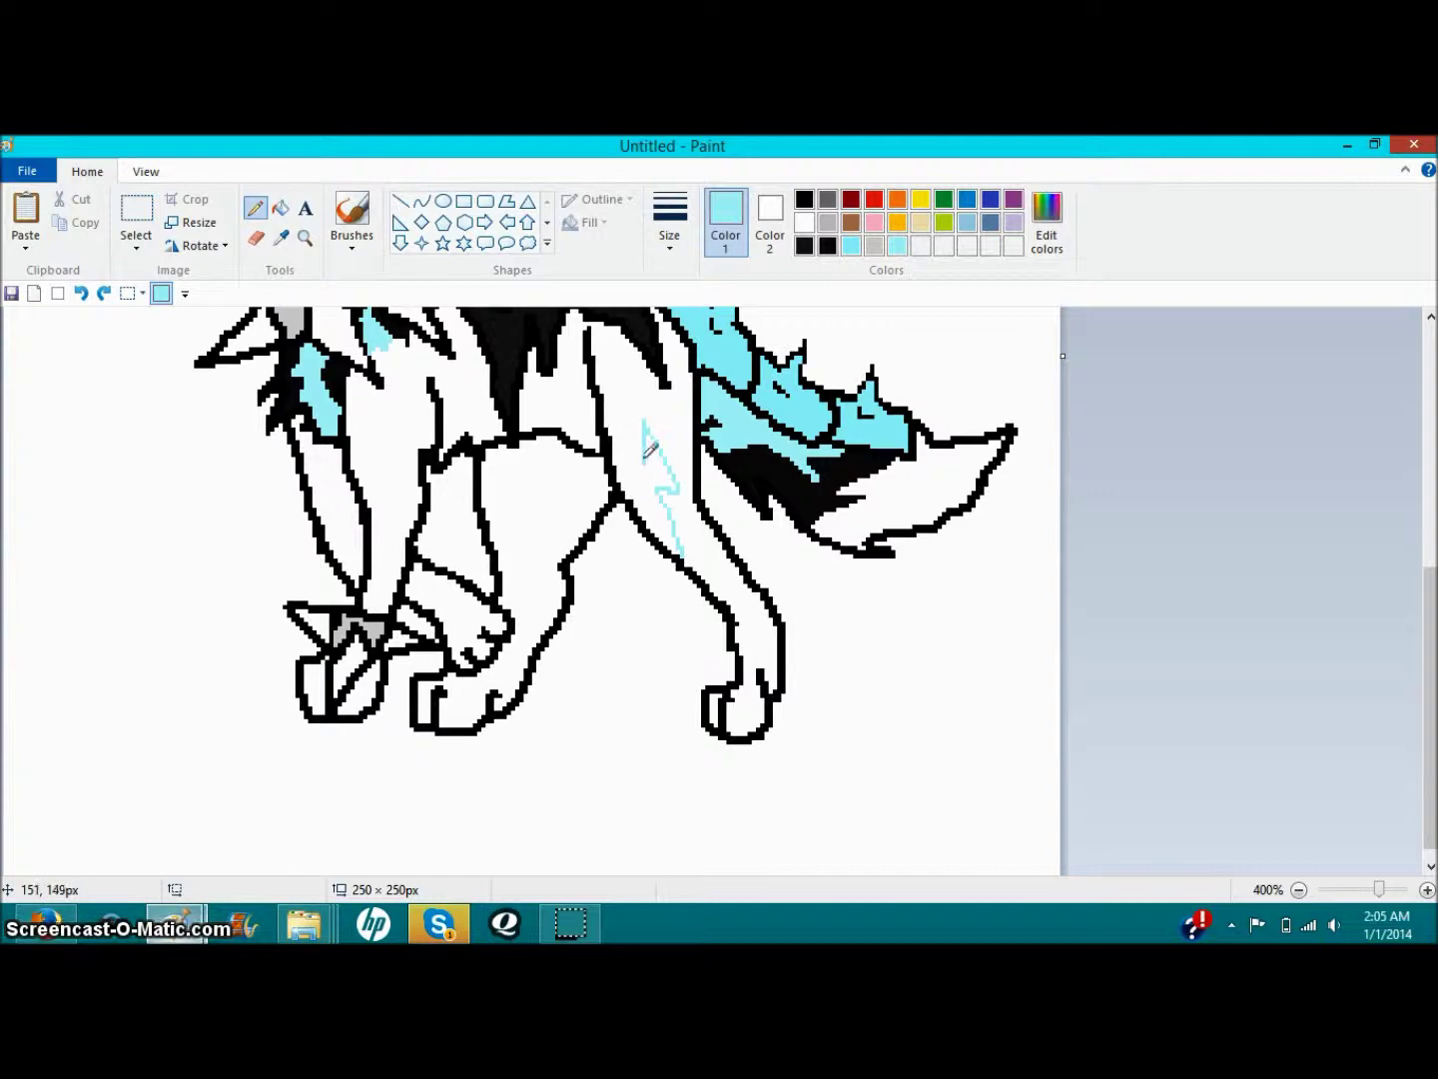
{"action": "left_click", "coordinate": [280, 208]}
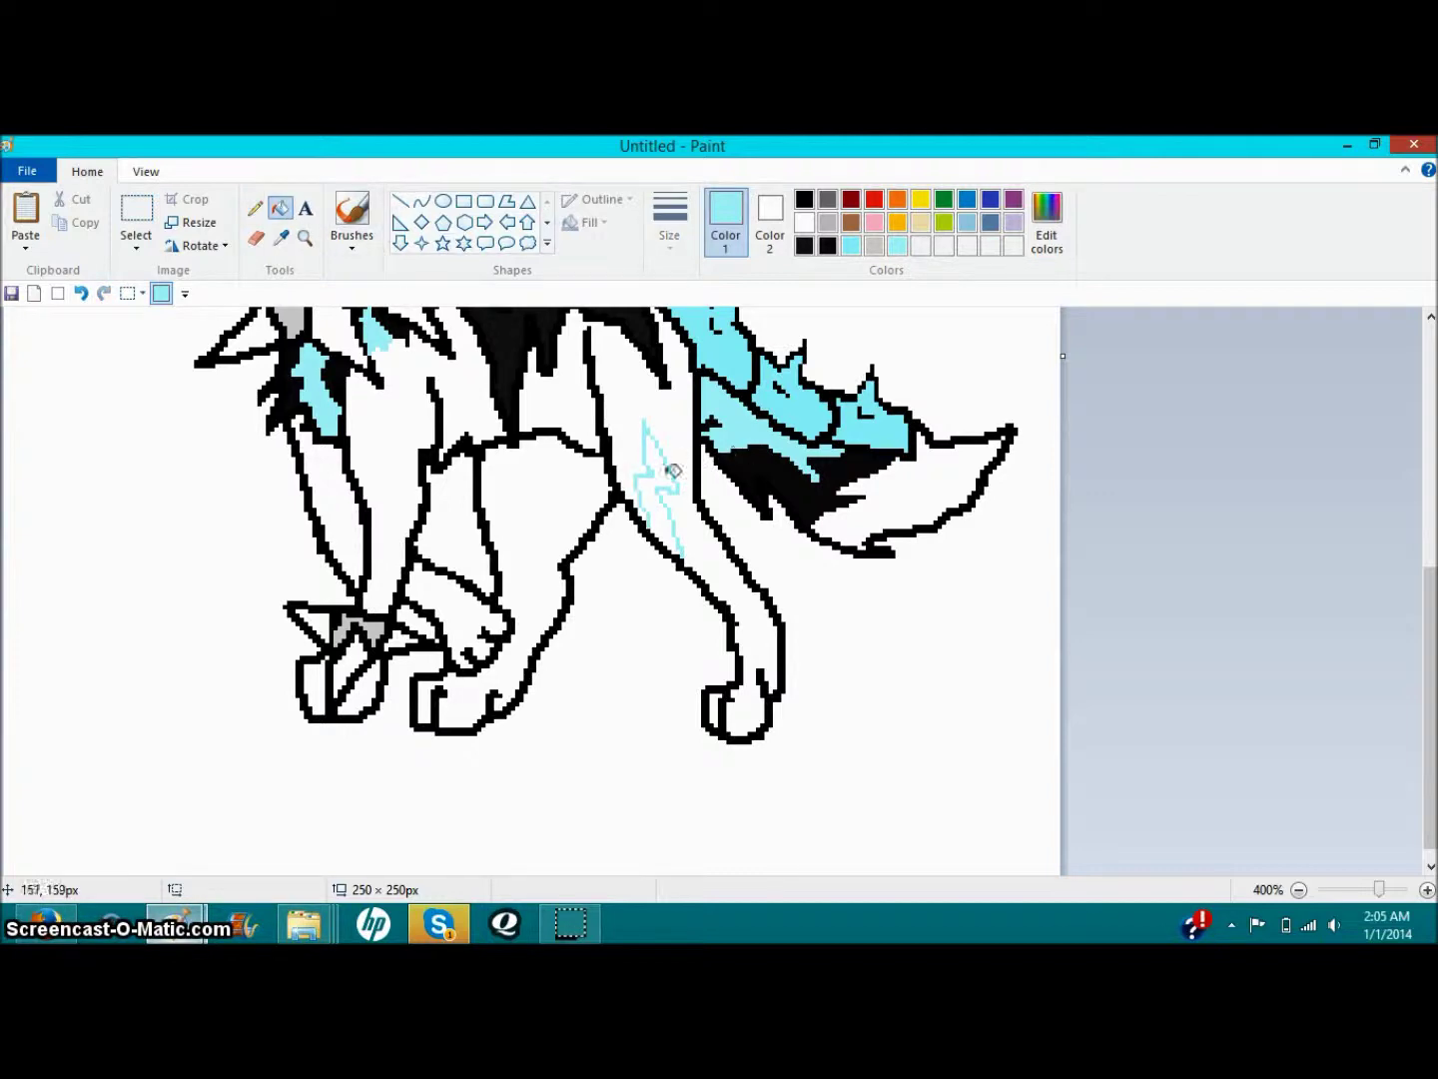
{"action": "left_click", "coordinate": [660, 469]}
Step: Check the reference picture again, then outline a jagged pale cyan marking on the near front leg and fill it
{"action": "mouse_move", "coordinate": [176, 924]}
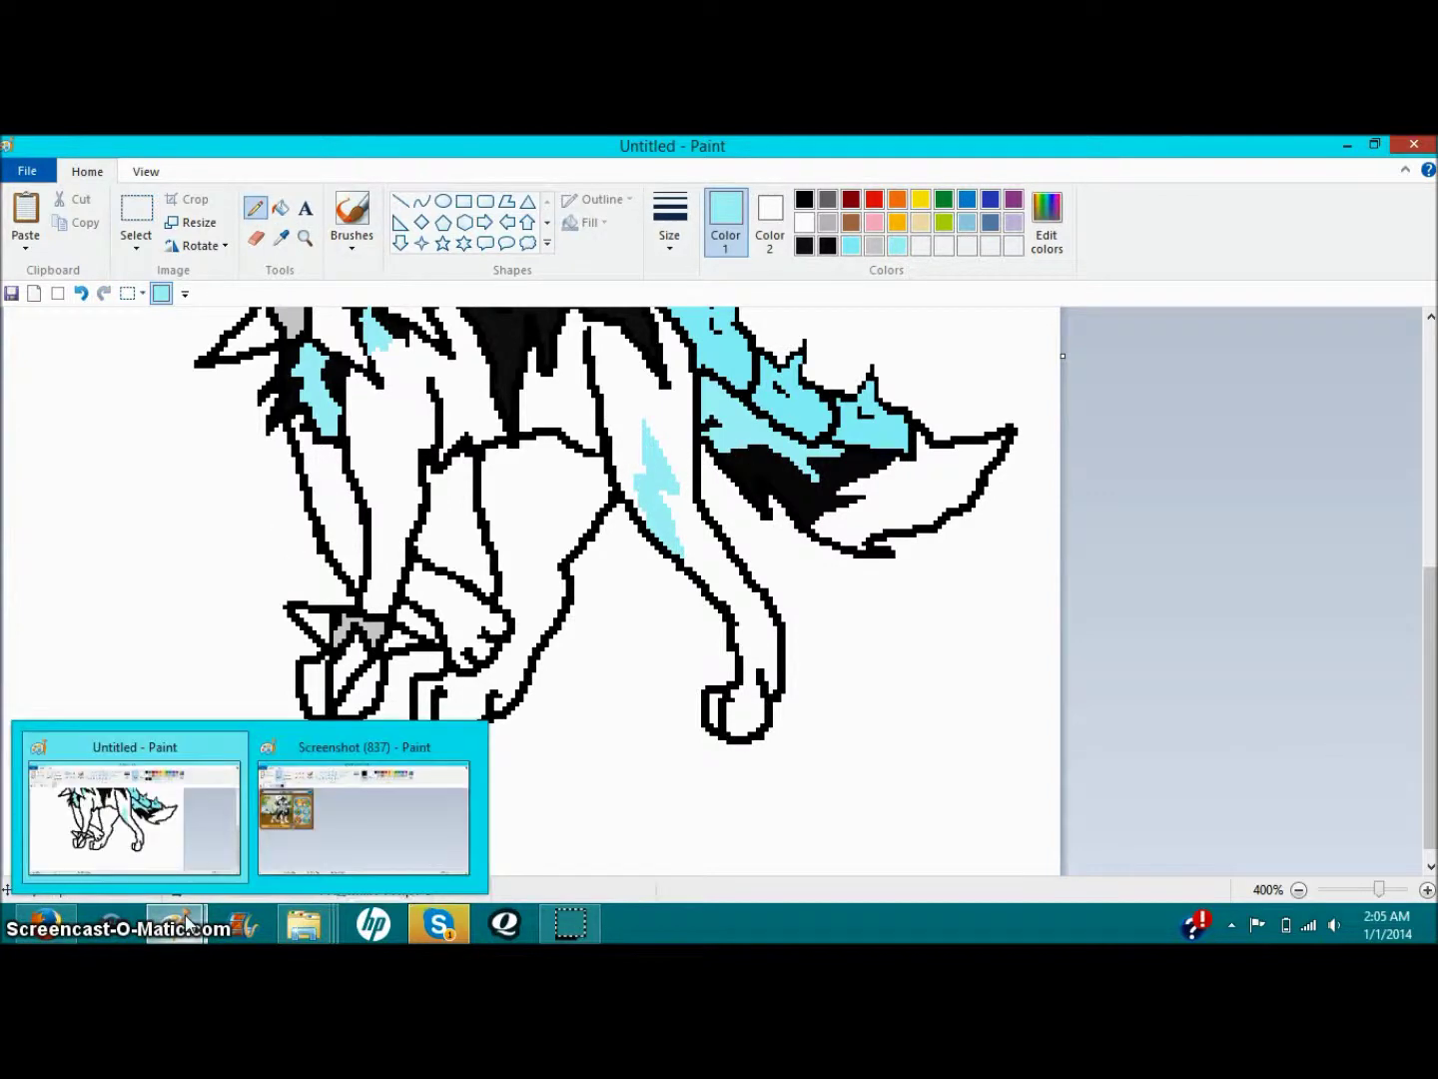
{"action": "left_click", "coordinate": [311, 832]}
{"action": "mouse_move", "coordinate": [228, 930]}
{"action": "left_click", "coordinate": [130, 819]}
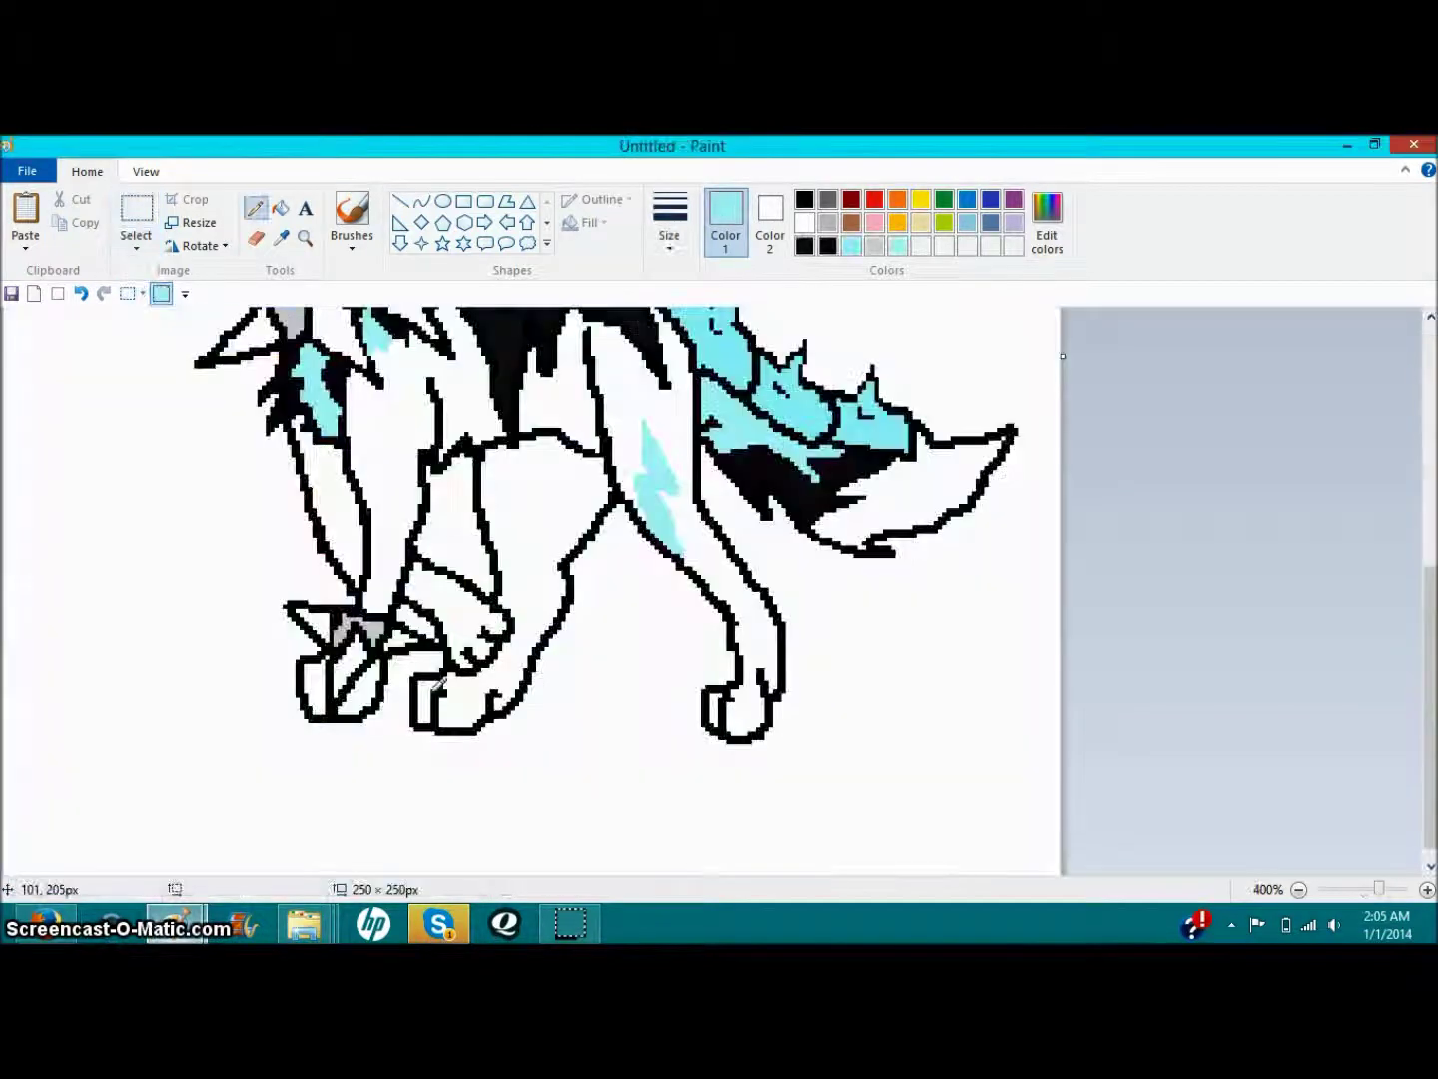
{"action": "mouse_move", "coordinate": [375, 500]}
{"action": "left_mouse_down"}
{"action": "mouse_move", "coordinate": [407, 451]}
{"action": "mouse_move", "coordinate": [390, 511]}
{"action": "left_mouse_up"}
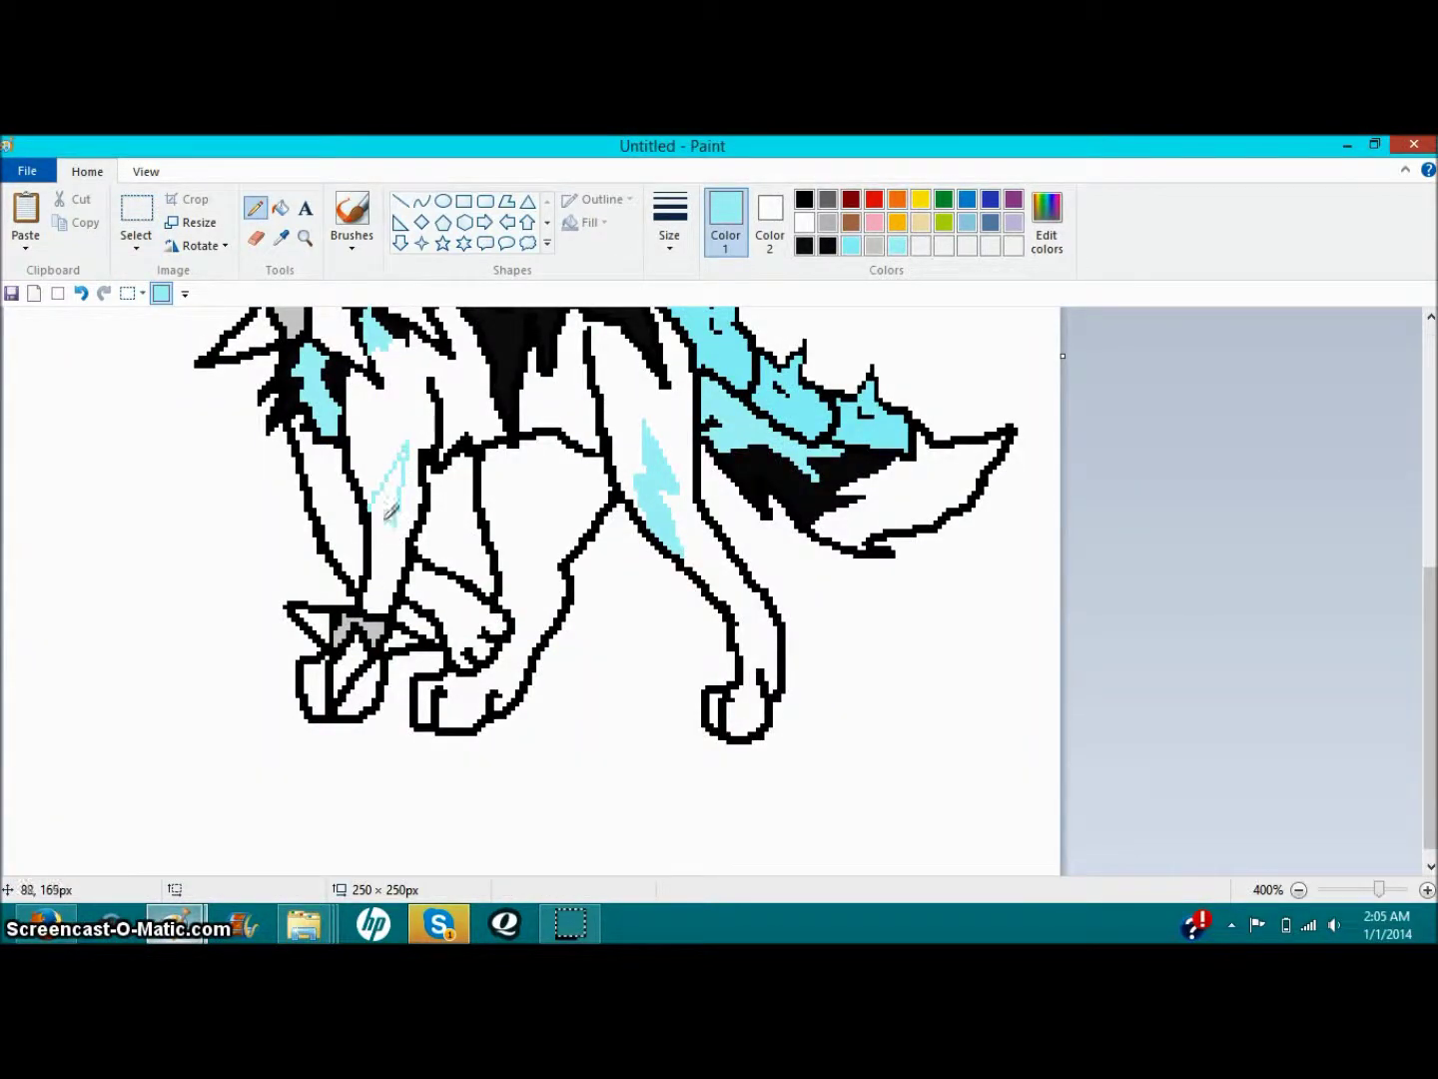
{"action": "left_click", "coordinate": [280, 209]}
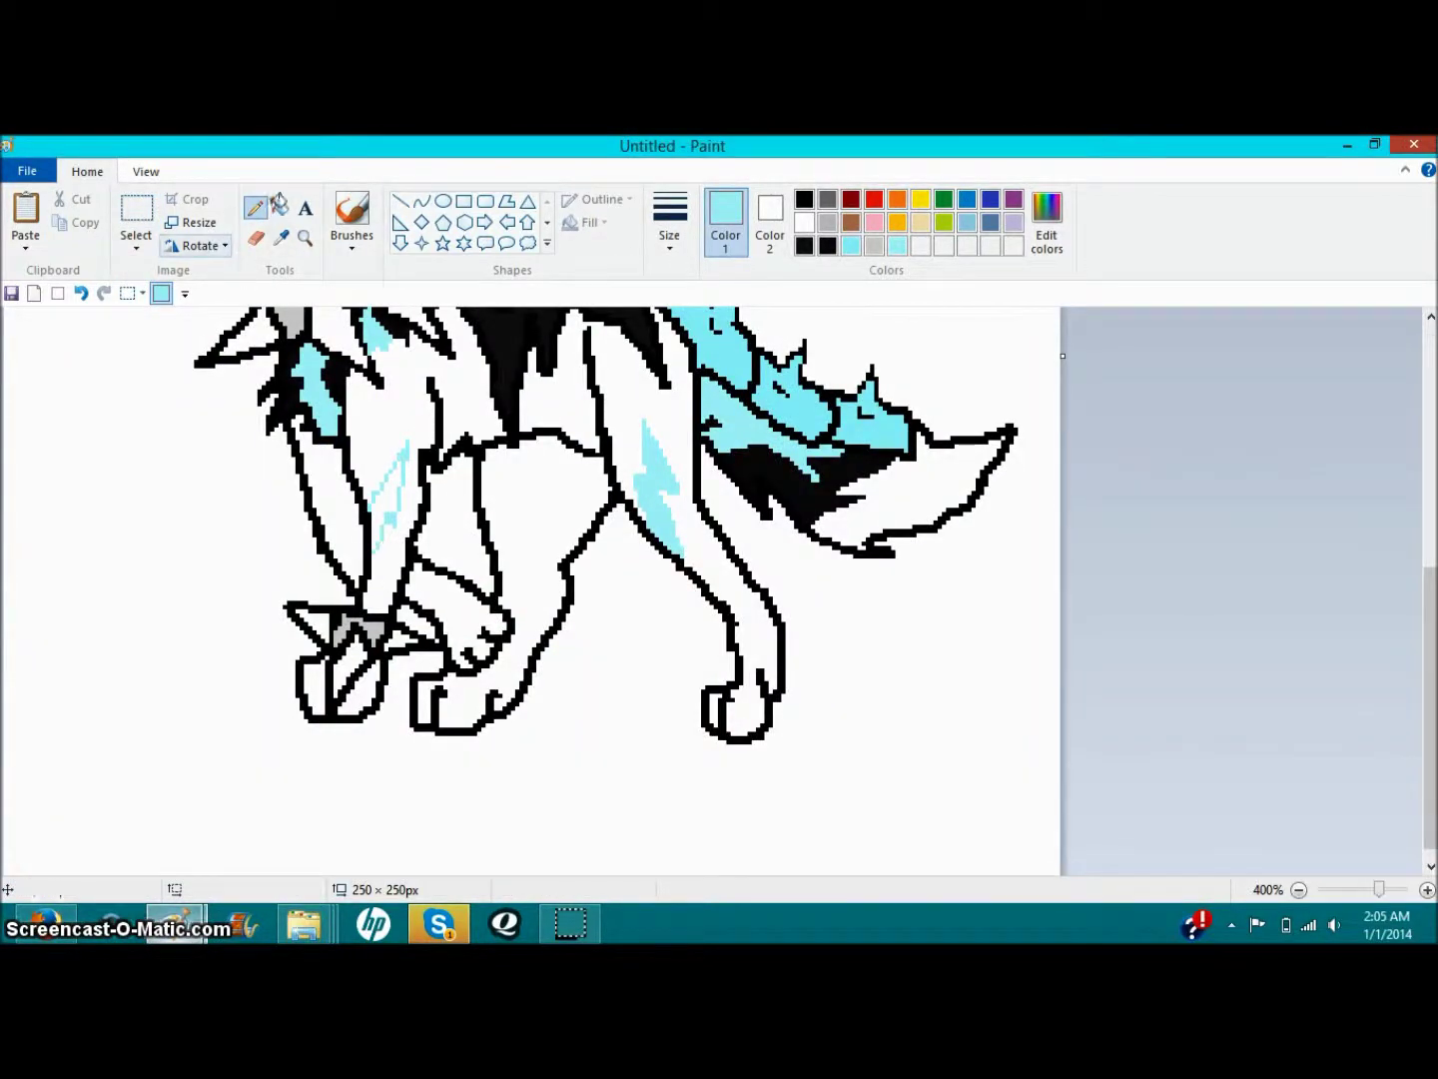
{"action": "left_click", "coordinate": [392, 500]}
{"action": "left_click", "coordinate": [255, 206]}
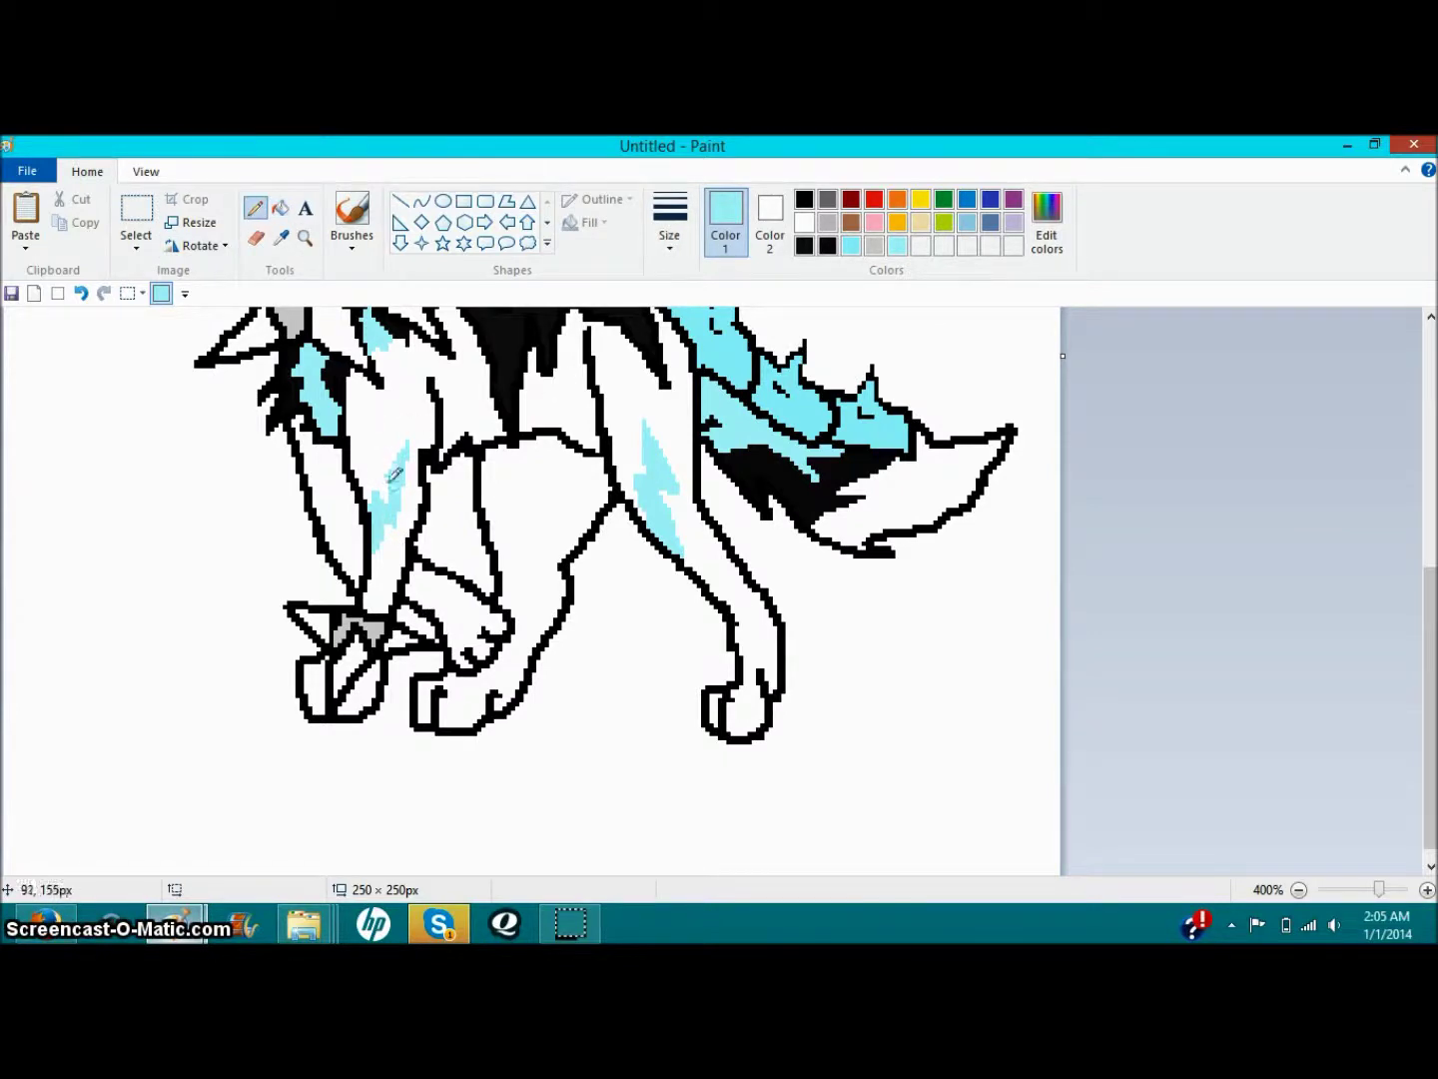
Step: Start a text box above the wolf's head with black text in the Courier font
{"action": "left_click_drag", "start_coordinate": [1430, 706], "coordinate": [1430, 530]}
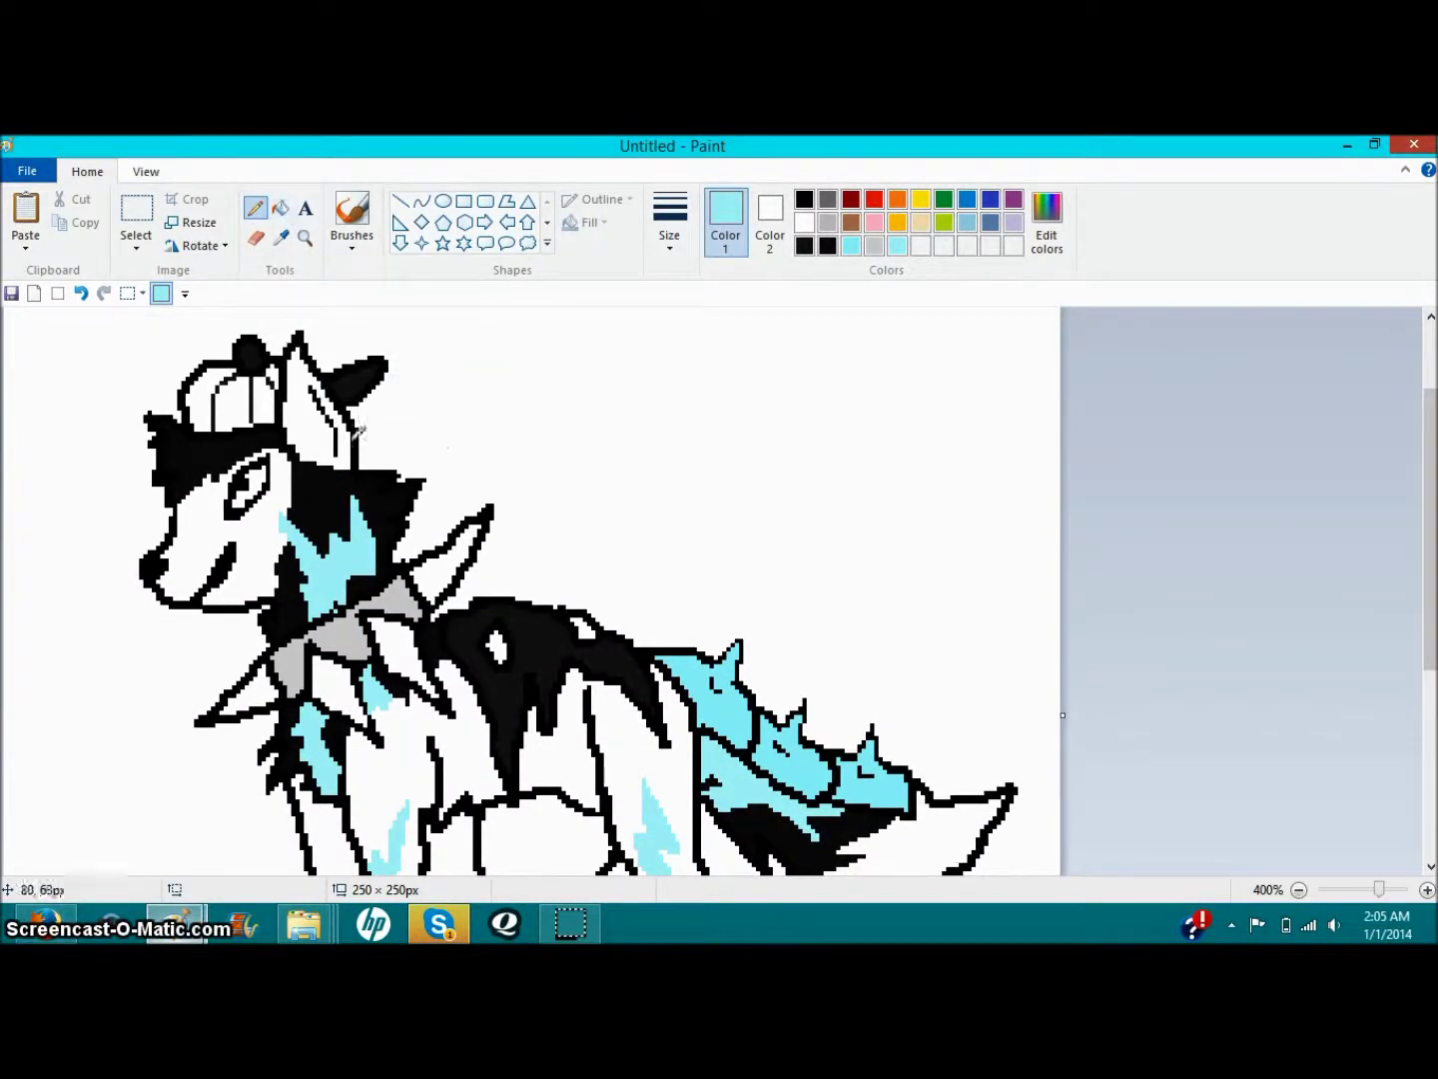
{"action": "mouse_move", "coordinate": [1430, 529]}
{"action": "left_mouse_down"}
{"action": "mouse_move", "coordinate": [1430, 709]}
{"action": "mouse_move", "coordinate": [1430, 459]}
{"action": "left_mouse_up"}
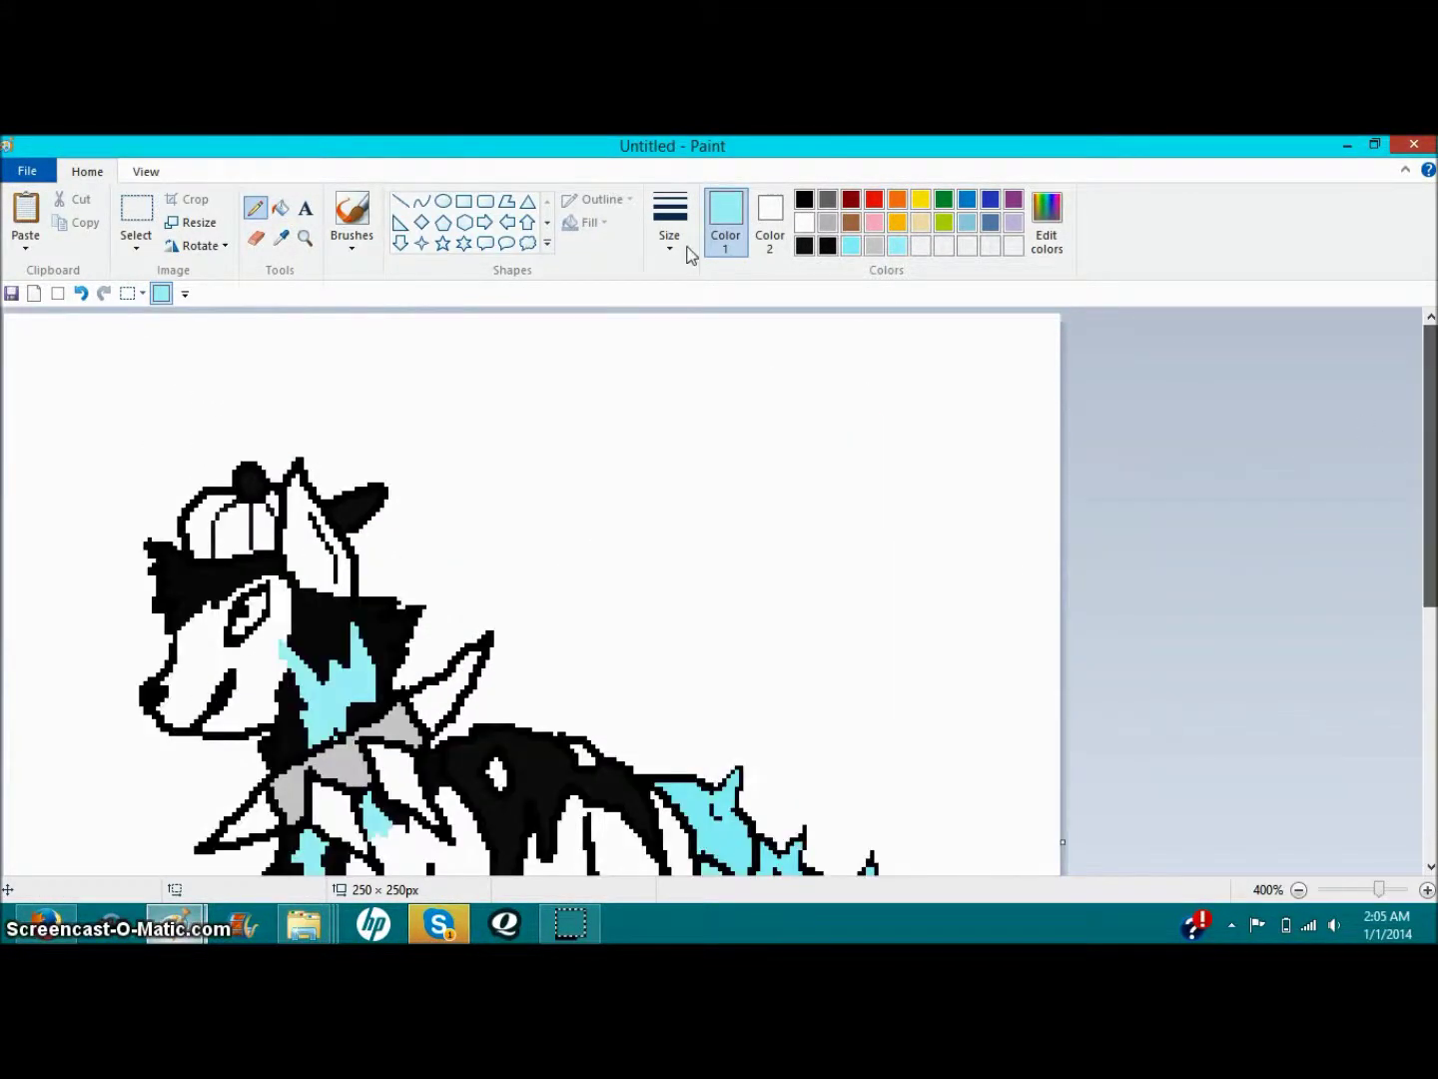
{"action": "left_click", "coordinate": [306, 209]}
{"action": "left_click", "coordinate": [292, 356]}
{"action": "left_click", "coordinate": [480, 202]}
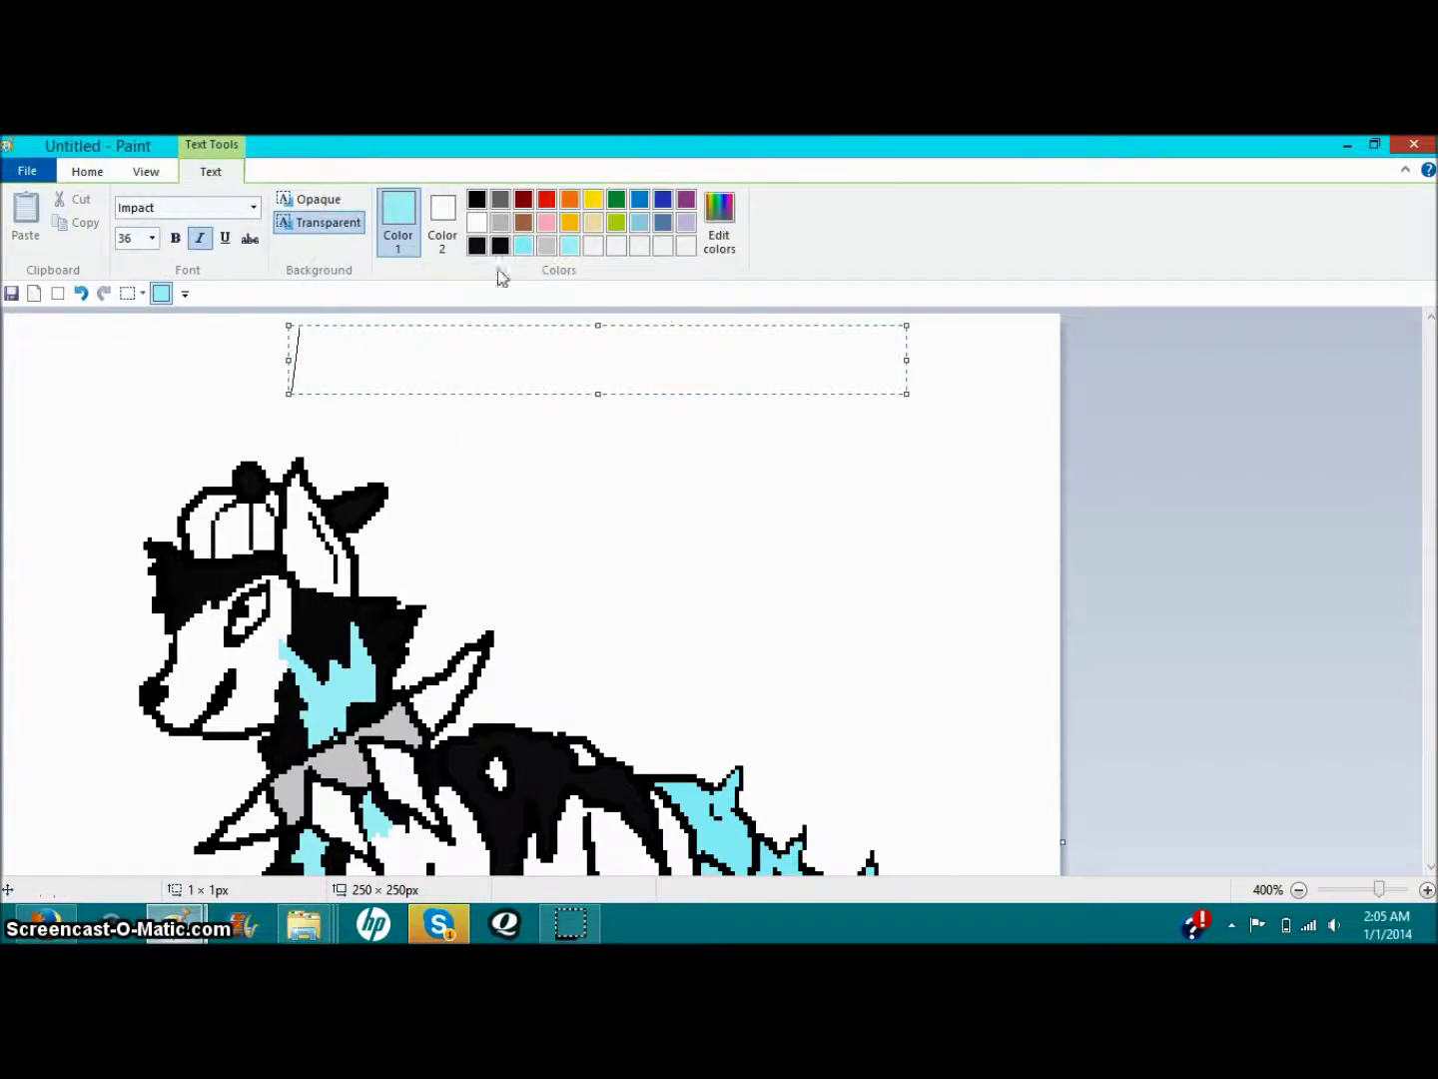
{"action": "left_click", "coordinate": [254, 207]}
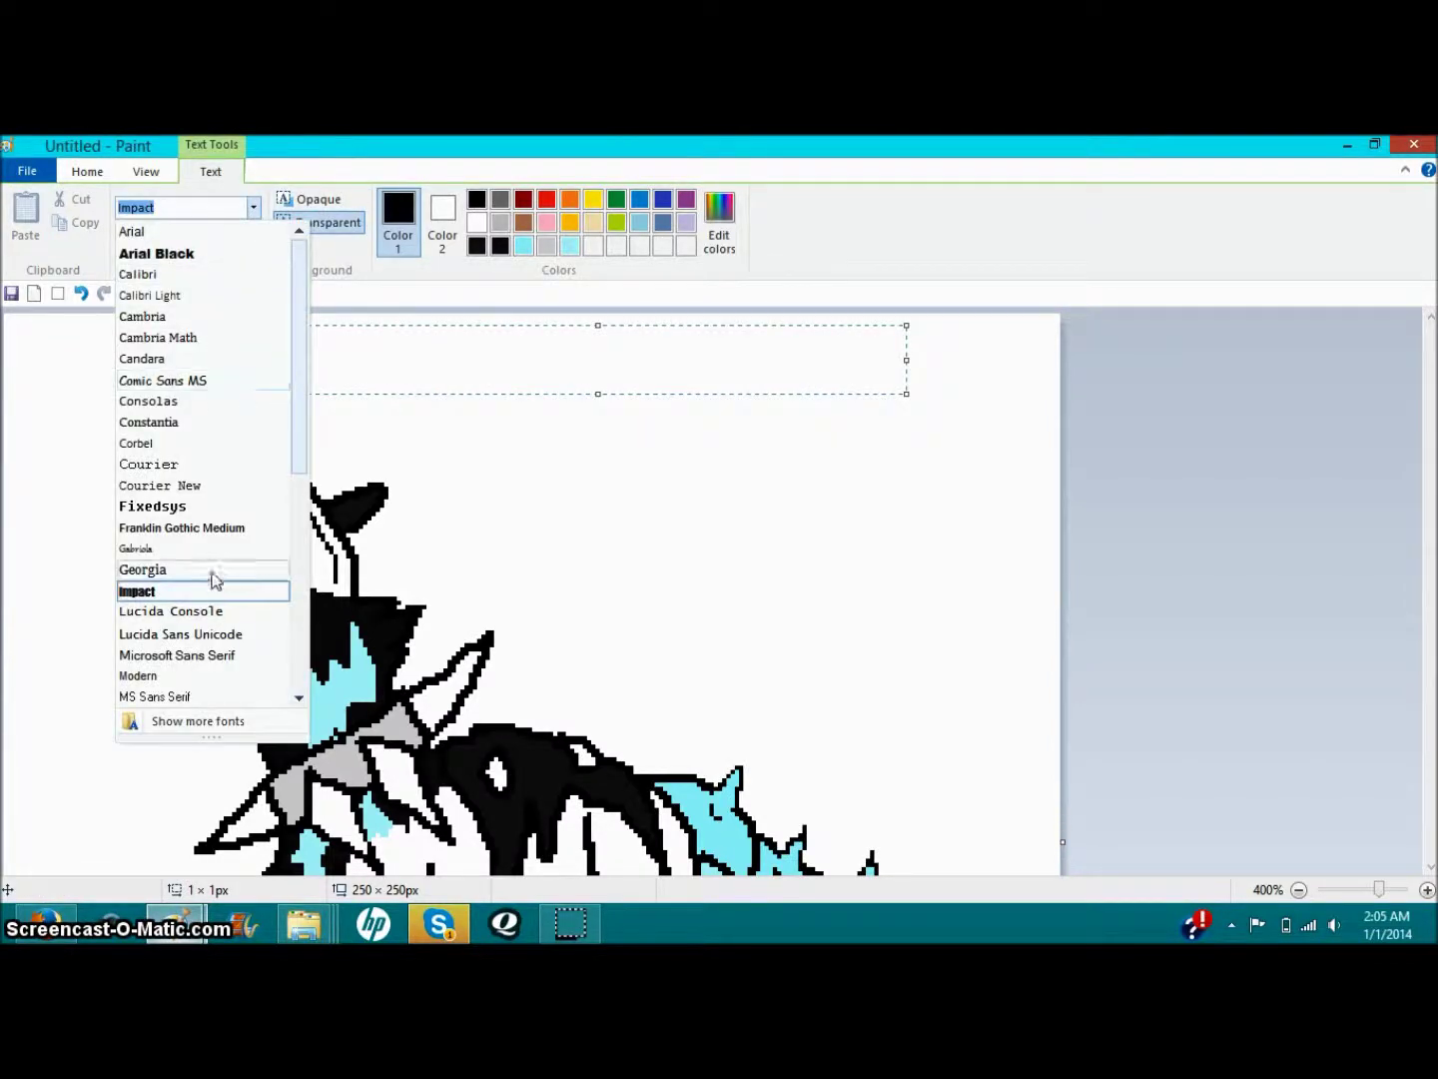
{"action": "left_click", "coordinate": [189, 464]}
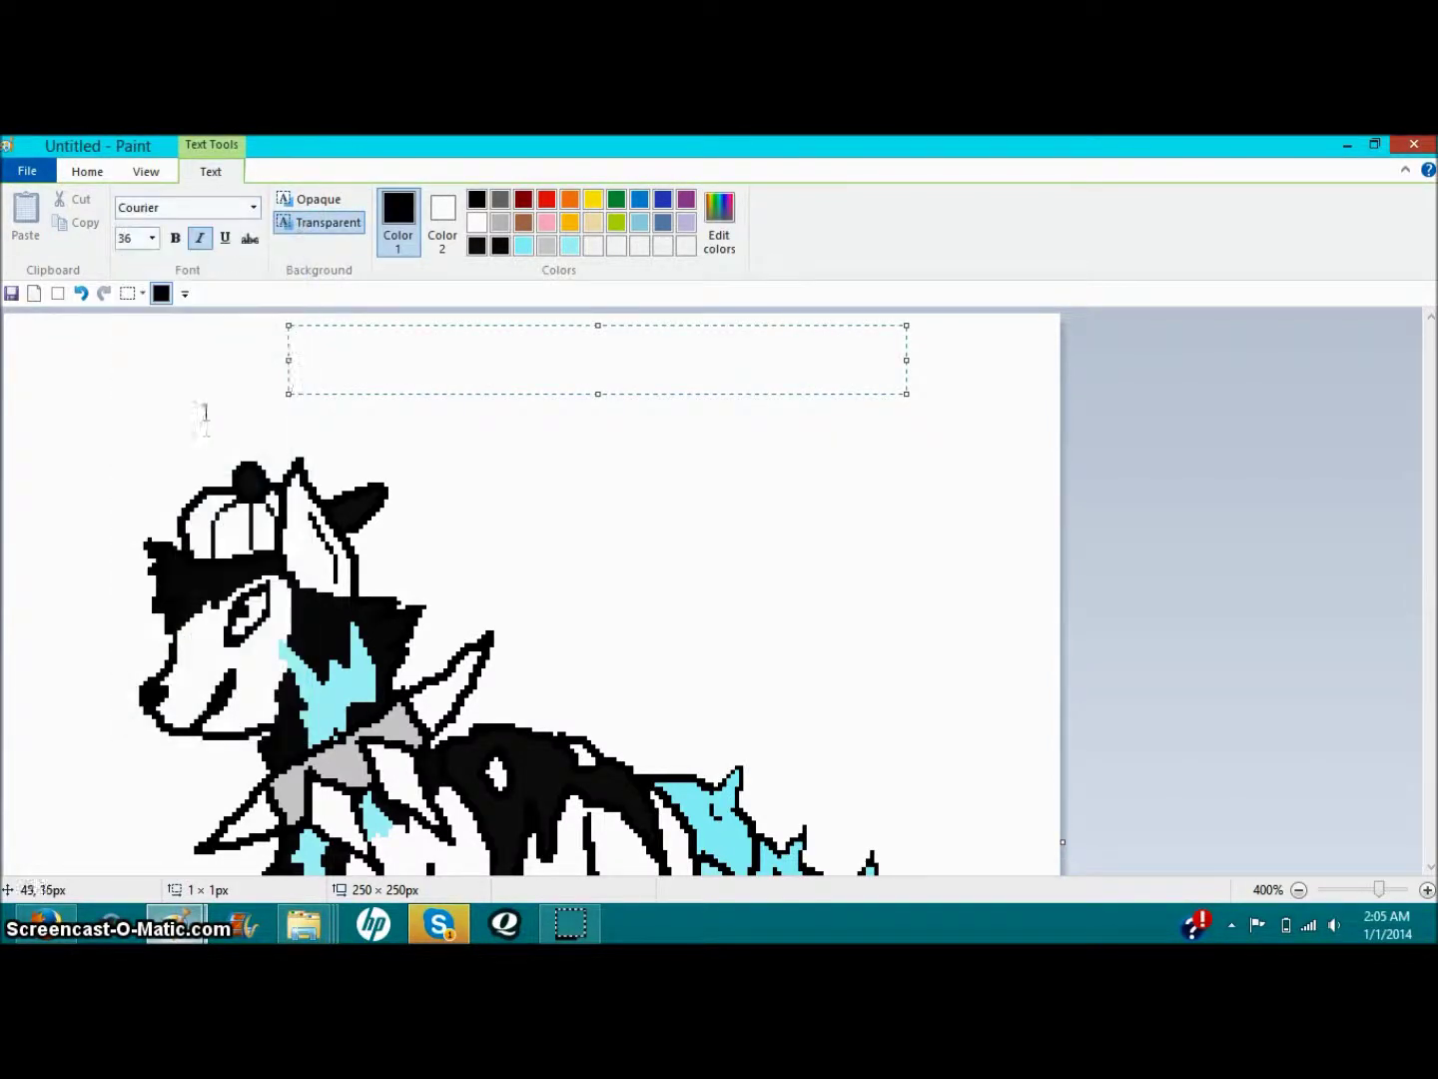
Step: Clear the trial letters from the text box and reduce the font size to 10
{"action": "type", "text": "Fro"}
{"action": "key", "text": "BackSpace"}
{"action": "key", "text": "BackSpace"}
{"action": "key", "text": "BackSpace"}
{"action": "left_click", "coordinate": [151, 238]}
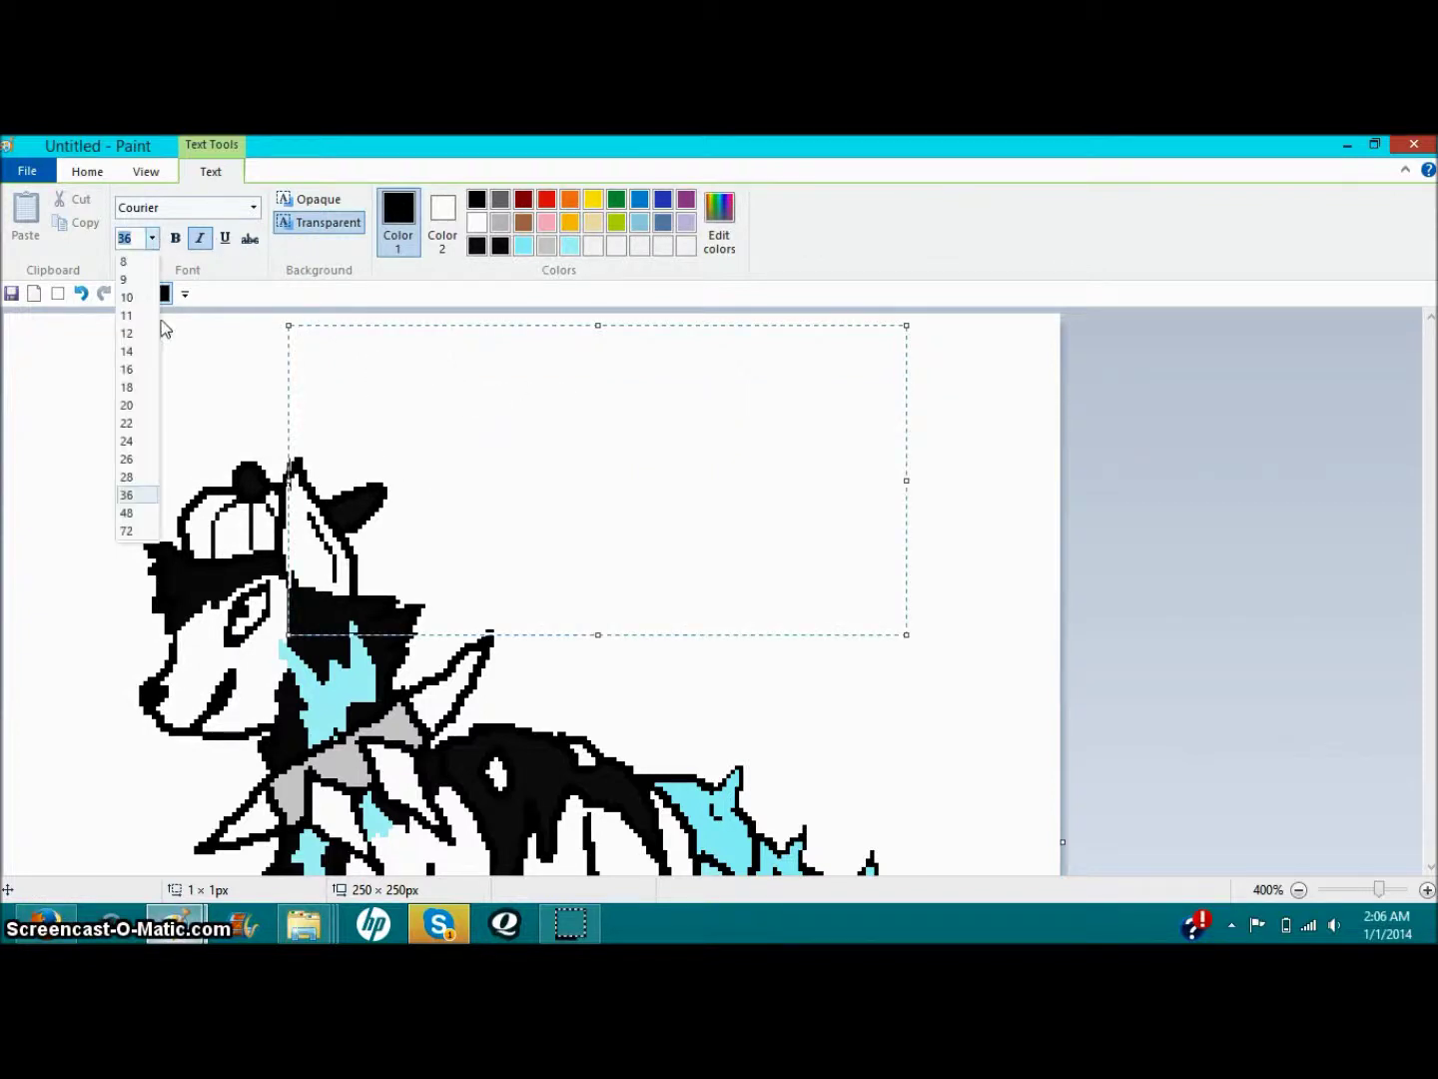
{"action": "left_click", "coordinate": [131, 410]}
{"action": "left_click", "coordinate": [152, 238]}
{"action": "left_click", "coordinate": [130, 332]}
{"action": "left_click", "coordinate": [151, 238]}
{"action": "left_click", "coordinate": [149, 296]}
Step: Resize the text box into a wide frame spanning most of the canvas above the wolf's head
{"action": "left_click_drag", "start_coordinate": [177, 466], "coordinate": [353, 490]}
{"action": "left_click_drag", "start_coordinate": [265, 467], "coordinate": [243, 335]}
{"action": "left_click_drag", "start_coordinate": [353, 412], "coordinate": [911, 411]}
{"action": "left_click_drag", "start_coordinate": [178, 412], "coordinate": [116, 412]}
Step: Enter the player's username as the drawing's title, correcting the mistyped letters
{"action": "type", "text": "Frogger"}
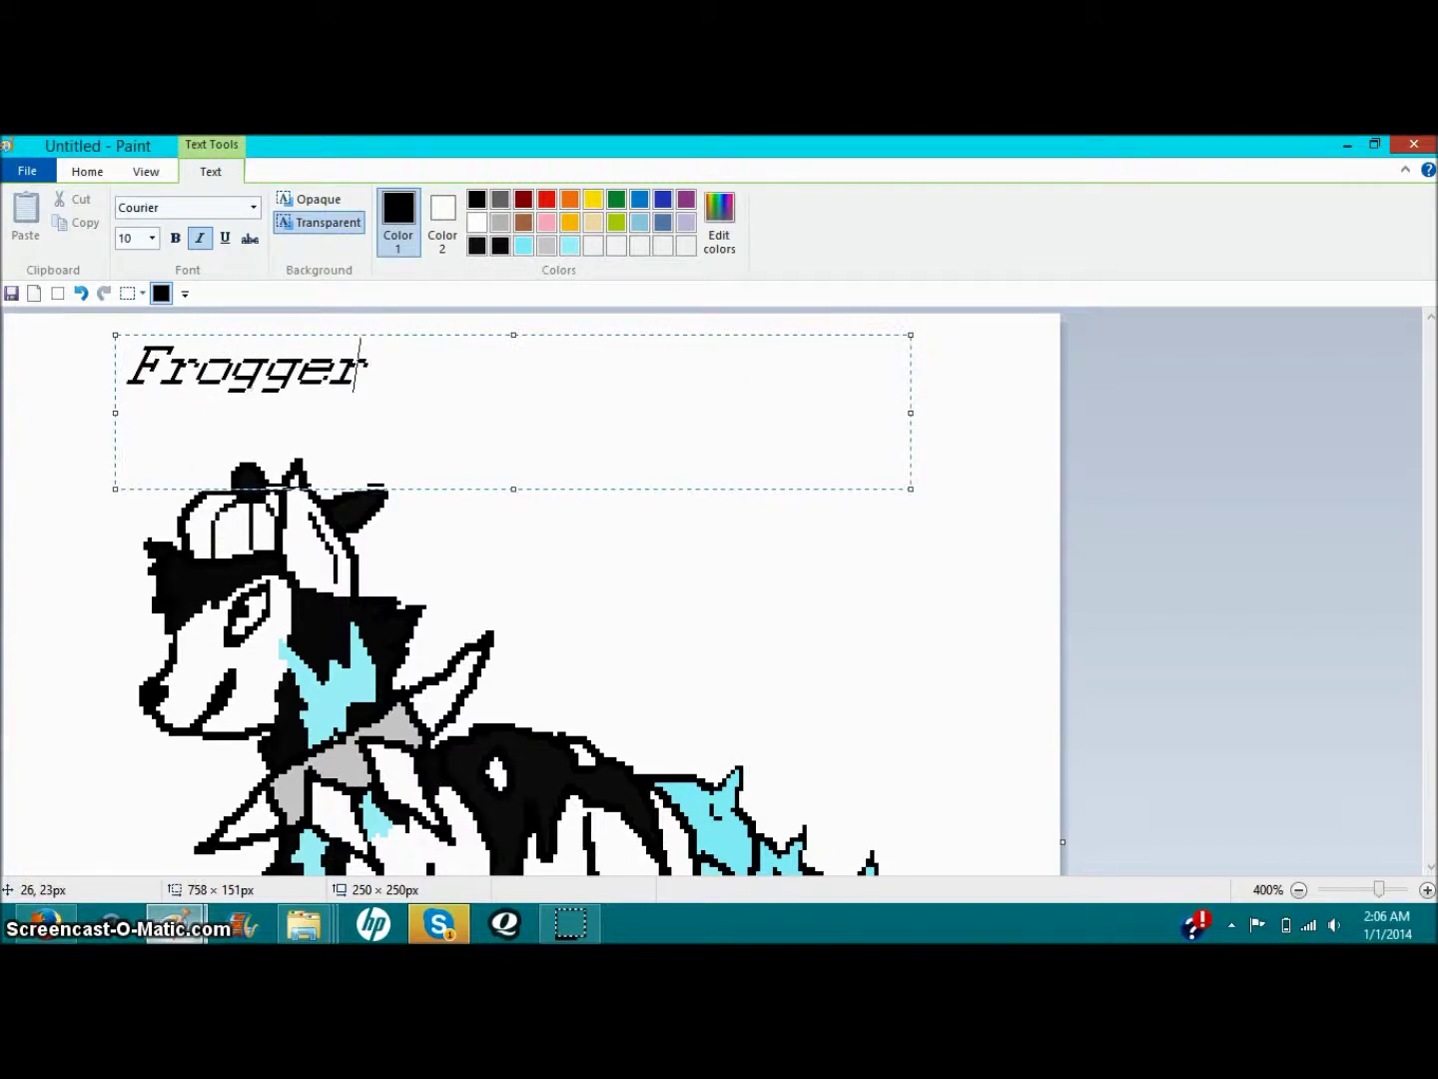
{"action": "type", "text": "gri"}
{"action": "key", "text": "BackSpace"}
{"action": "key", "text": "BackSpace"}
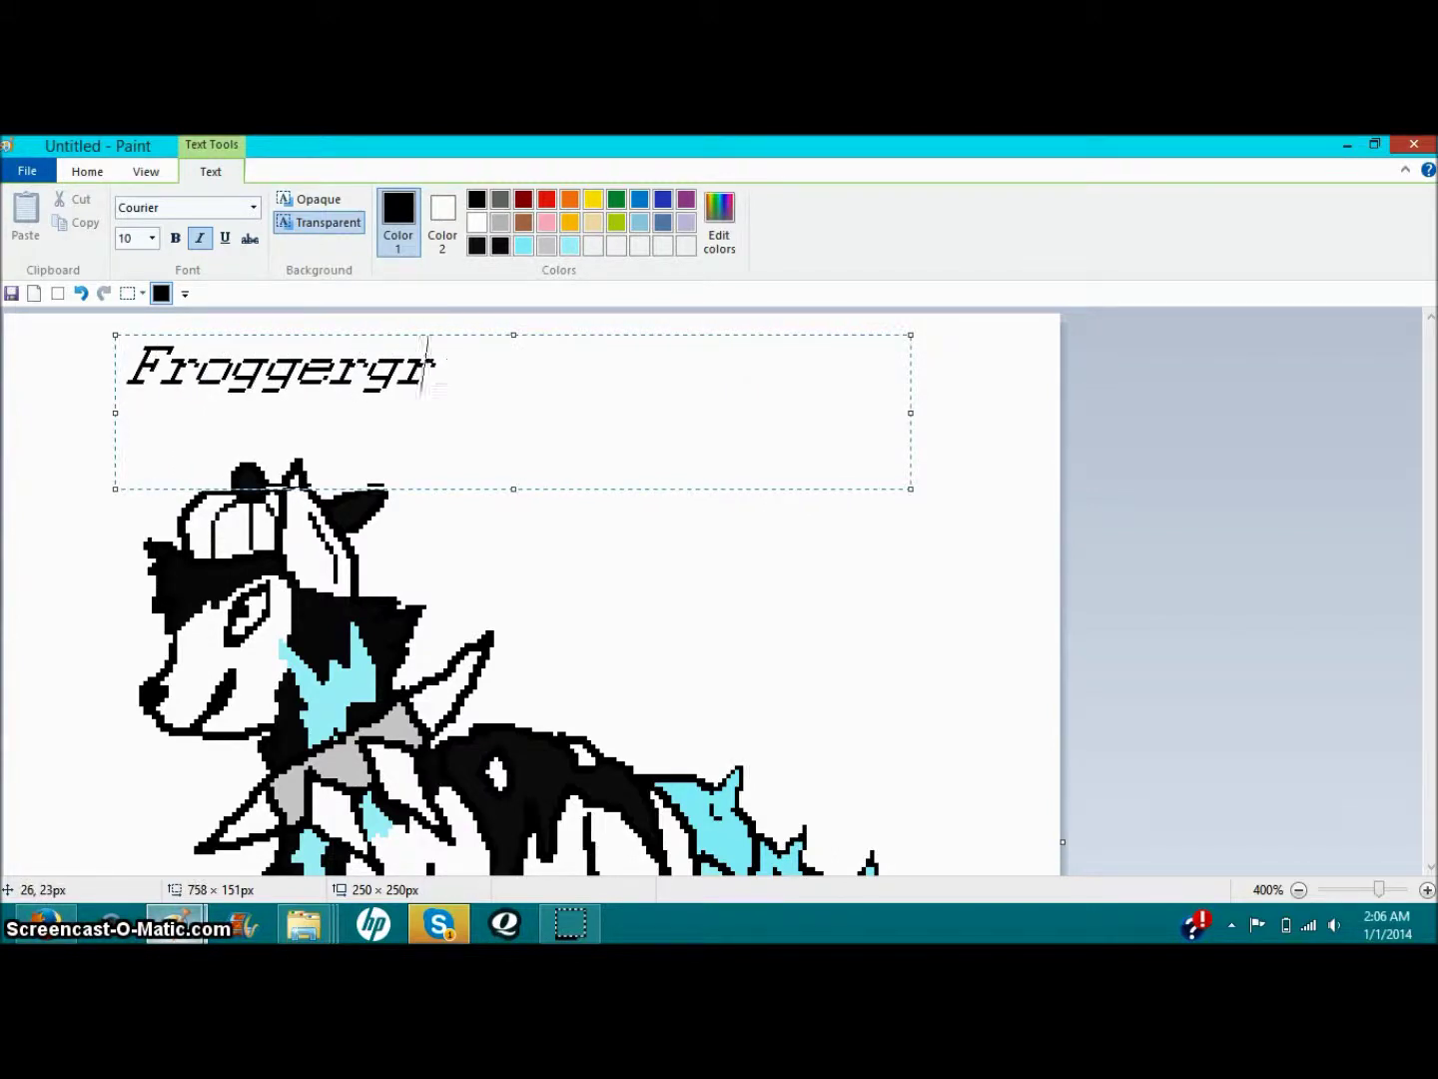
{"action": "type", "text": "irl1"}
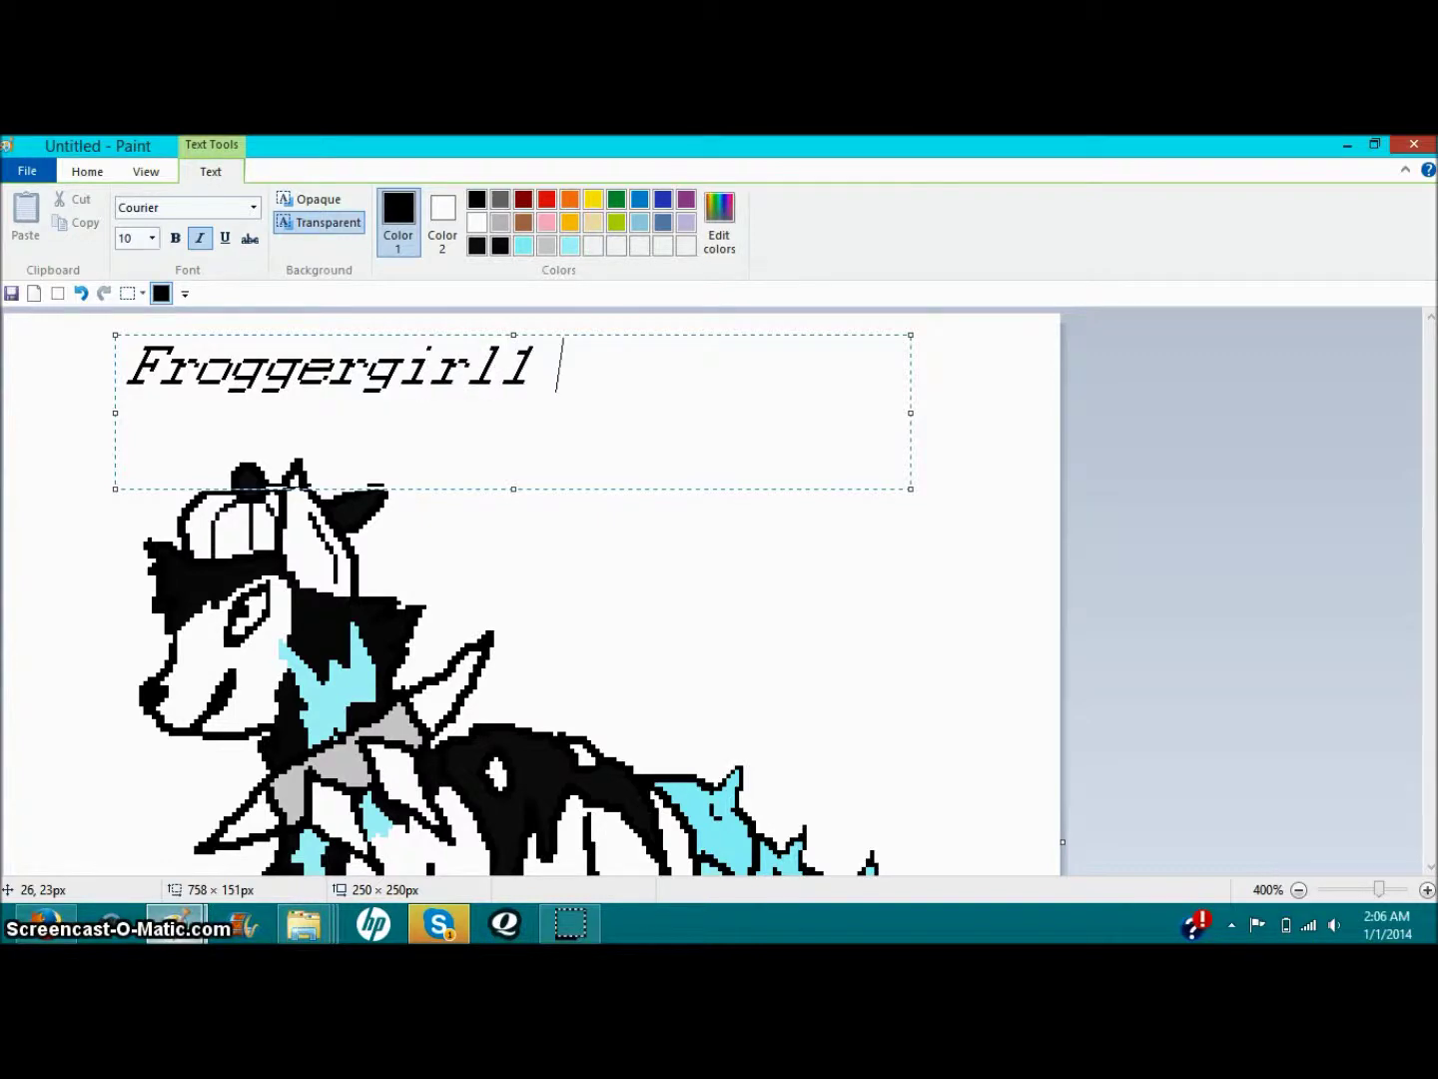
{"action": "key", "text": "BackSpace"}
{"action": "type", "text": "4"}
Step: Change the username title's font to Microsoft Sans Serif and shift it toward the middle of the canvas by narrowing its text box
{"action": "left_click_drag", "start_coordinate": [575, 361], "coordinate": [67, 392]}
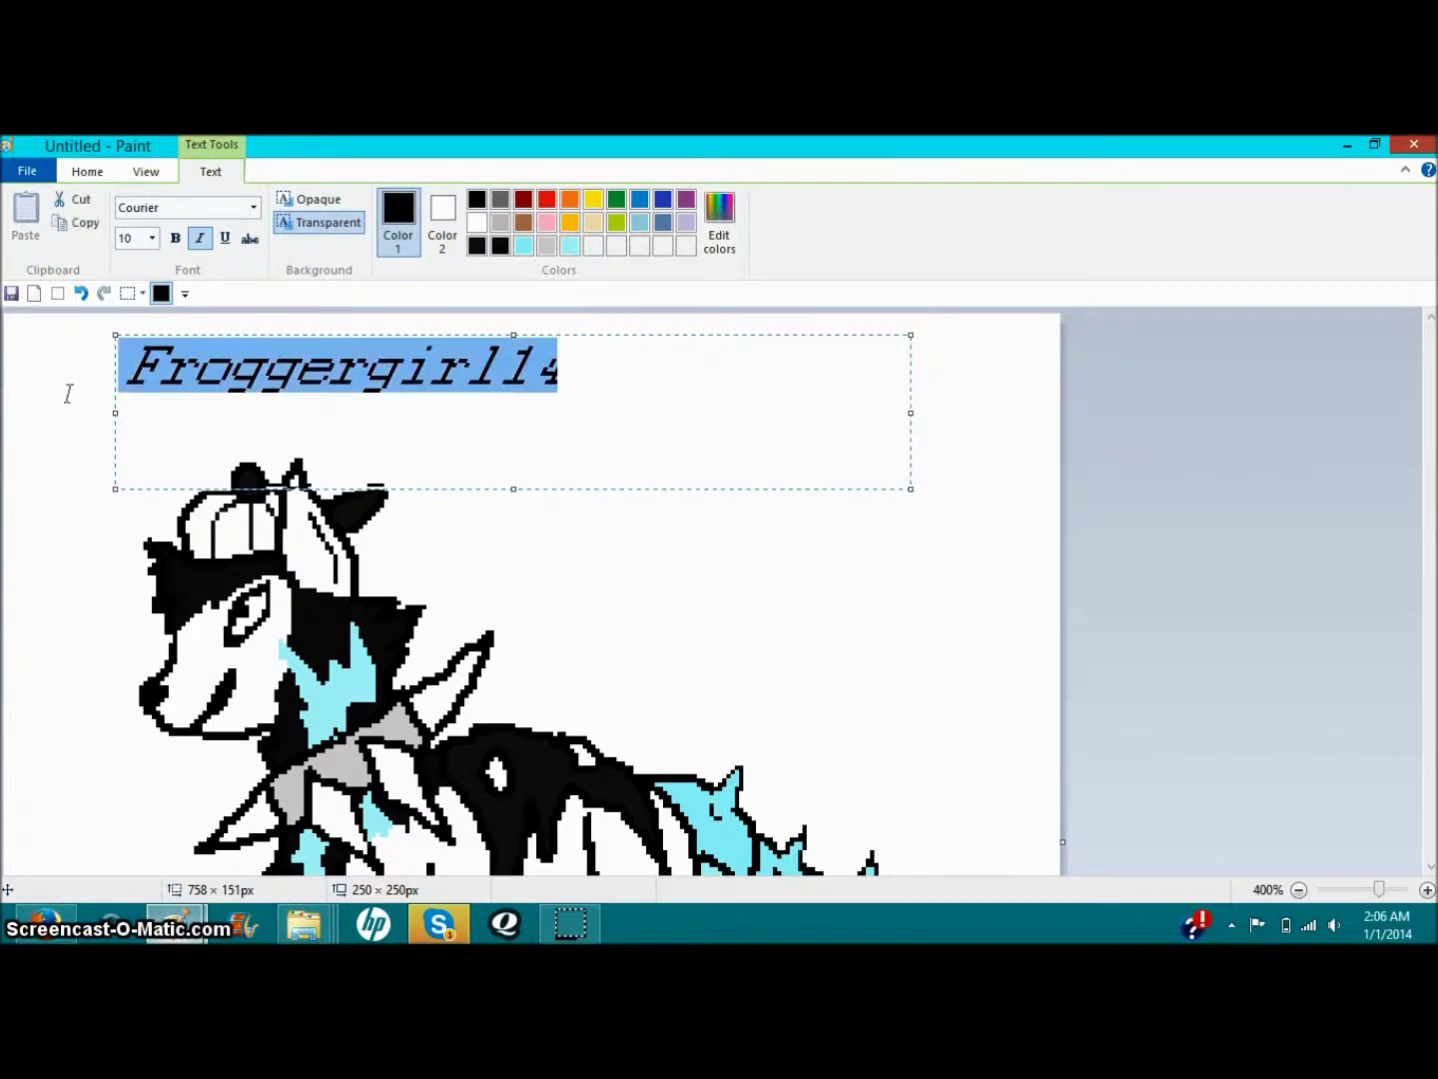
{"action": "left_click", "coordinate": [254, 208]}
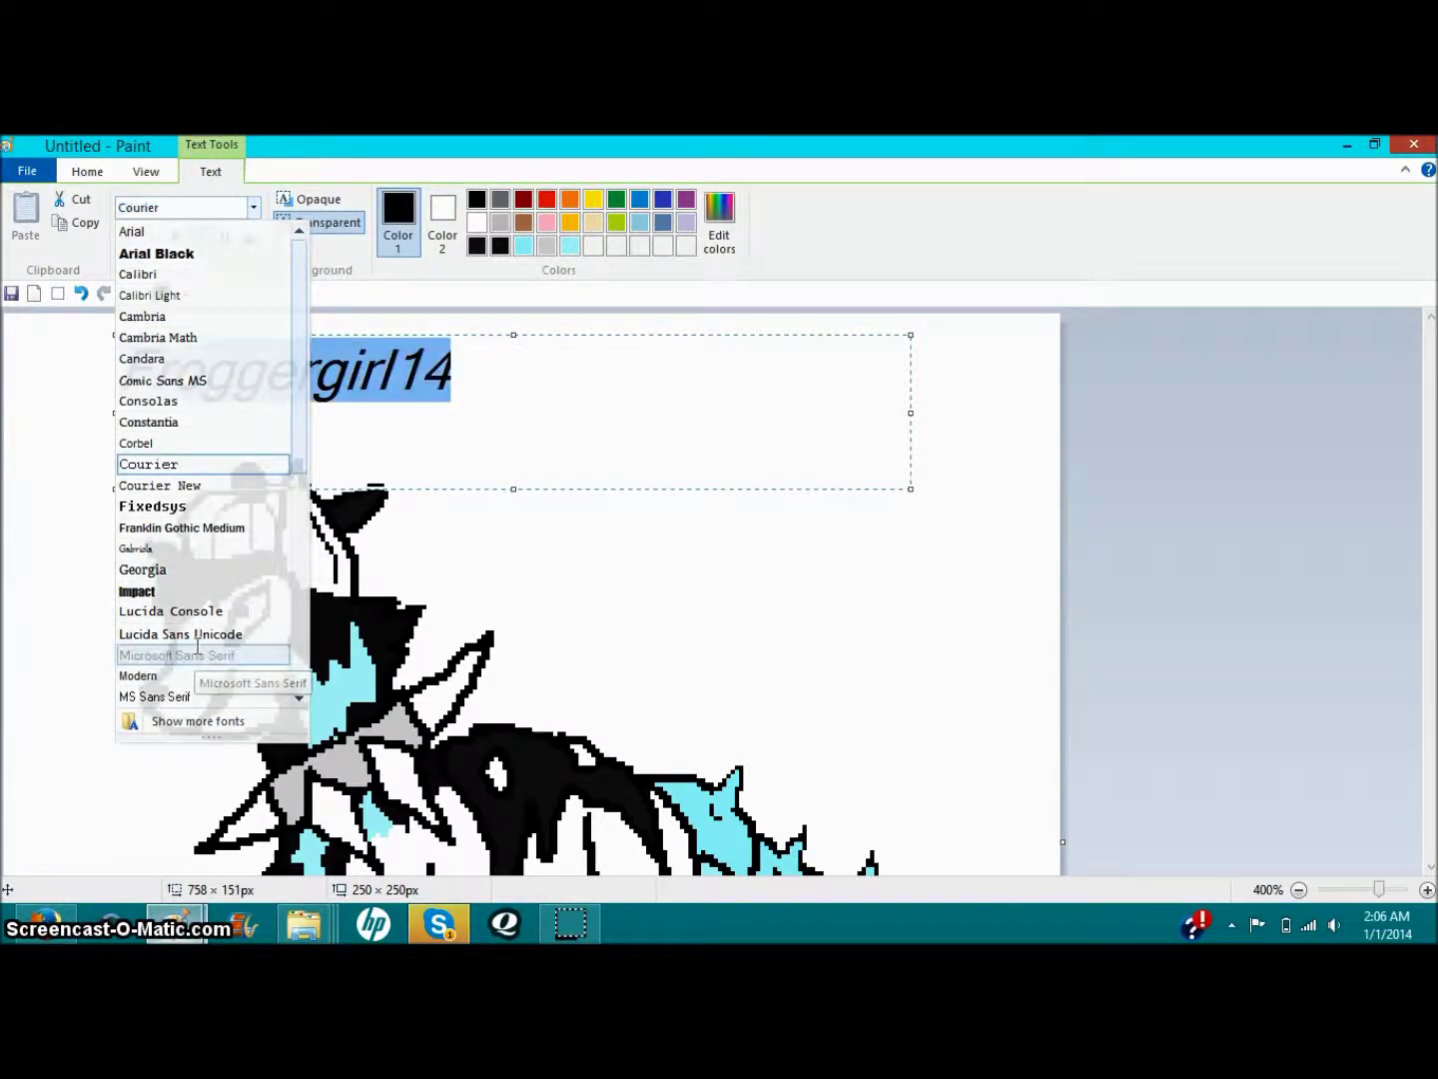
{"action": "left_click", "coordinate": [178, 654]}
{"action": "left_click", "coordinate": [279, 463]}
{"action": "left_click_drag", "start_coordinate": [114, 413], "coordinate": [343, 412]}
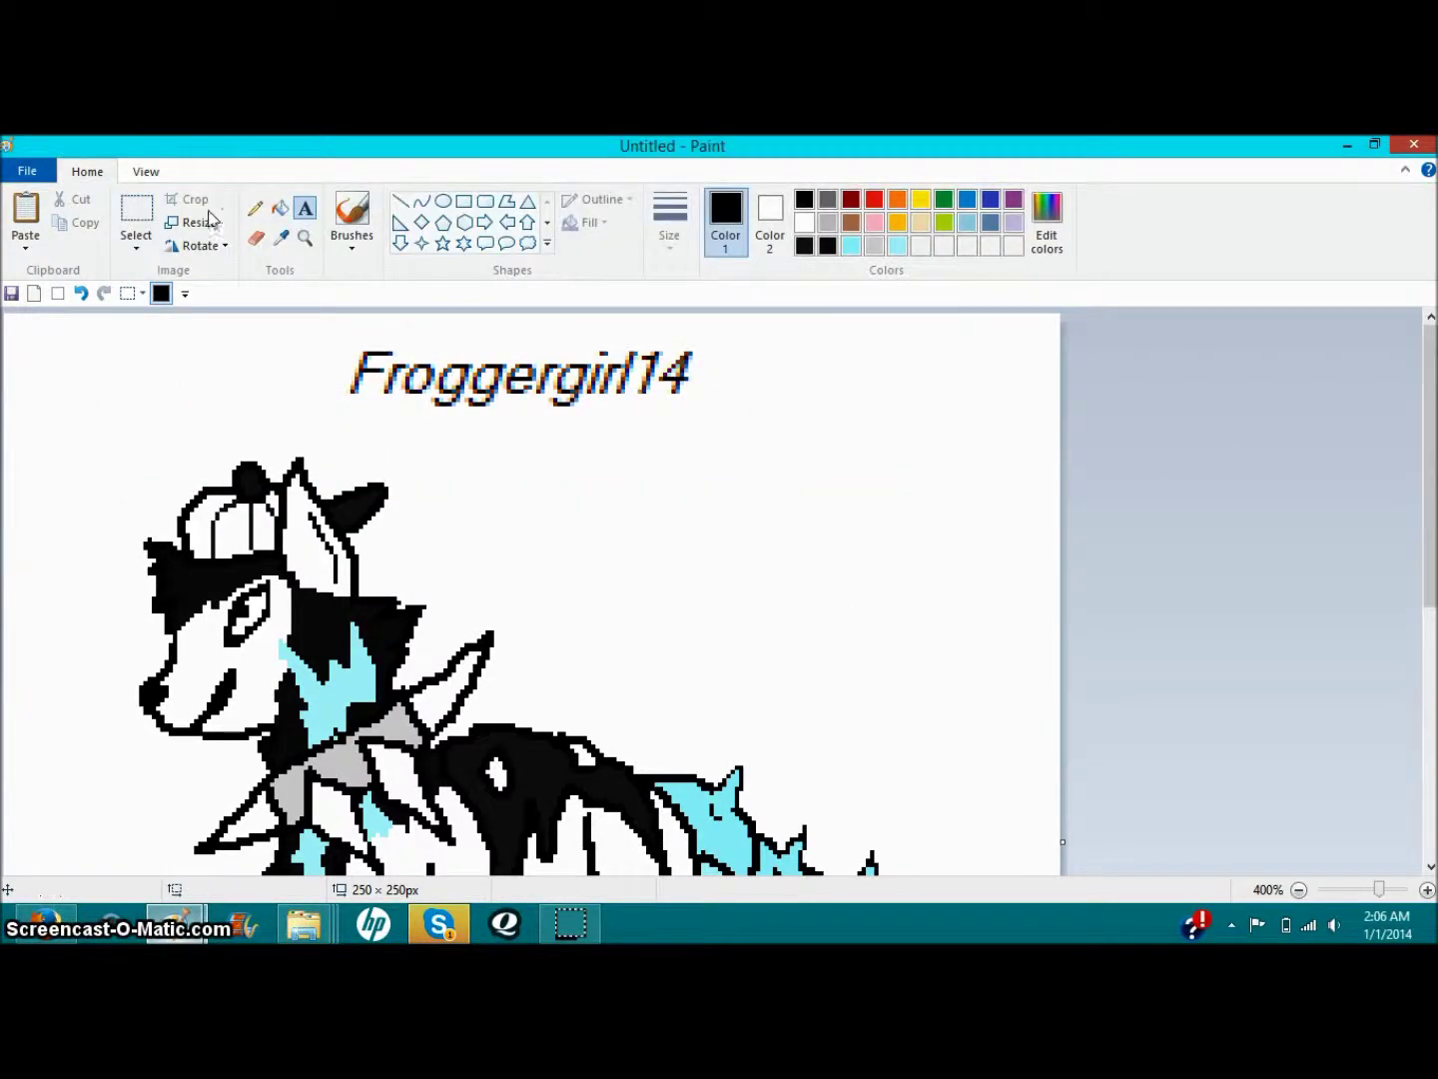
Step: Save the finished drawing to the Screenshots folder as a PNG named after the player's username and close the editor
{"action": "left_click", "coordinate": [256, 208]}
{"action": "left_click", "coordinate": [1298, 889]}
{"action": "left_click", "coordinate": [1299, 889]}
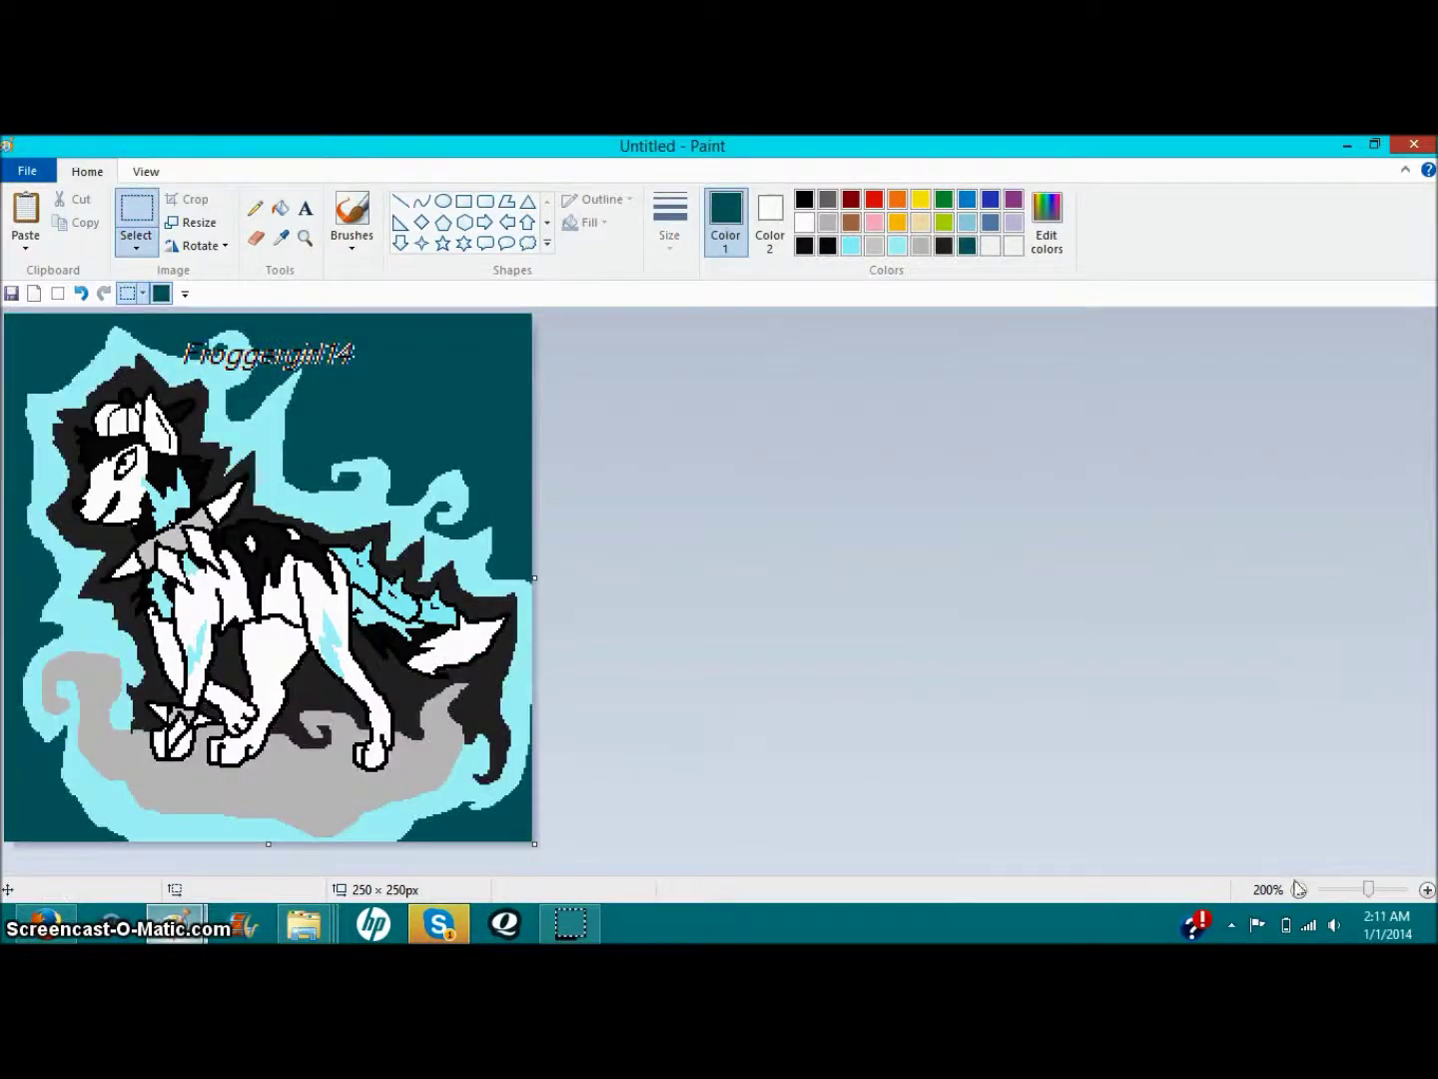
{"action": "left_click", "coordinate": [1297, 889]}
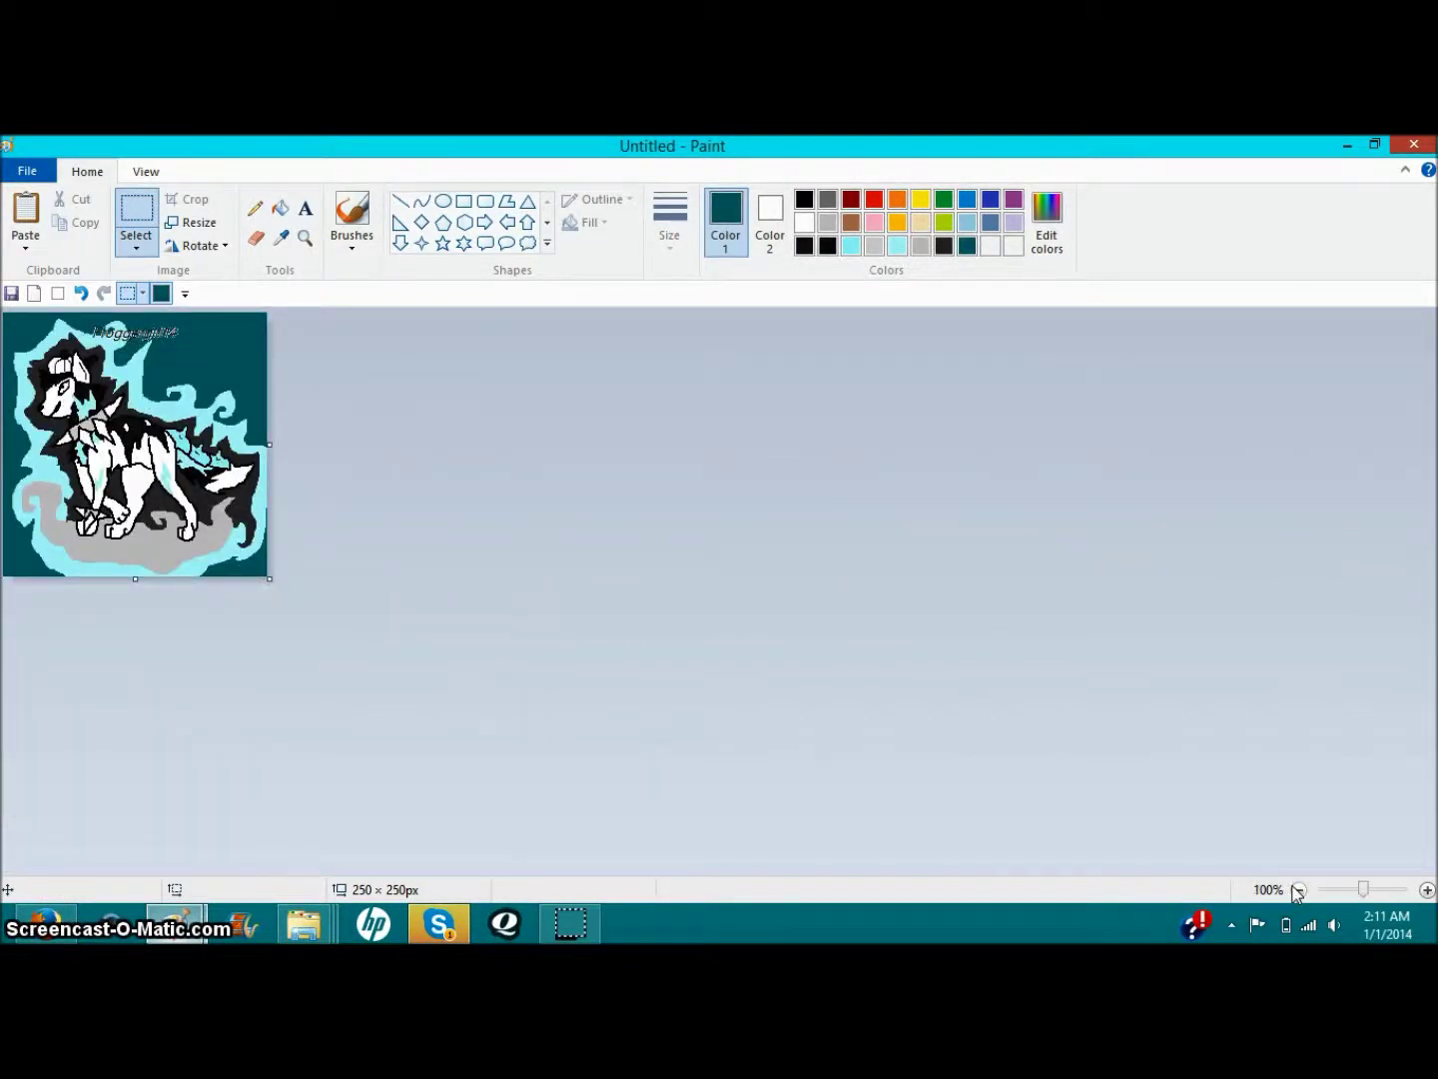
{"action": "key", "text": "alt+F4"}
{"action": "left_click", "coordinate": [685, 530]}
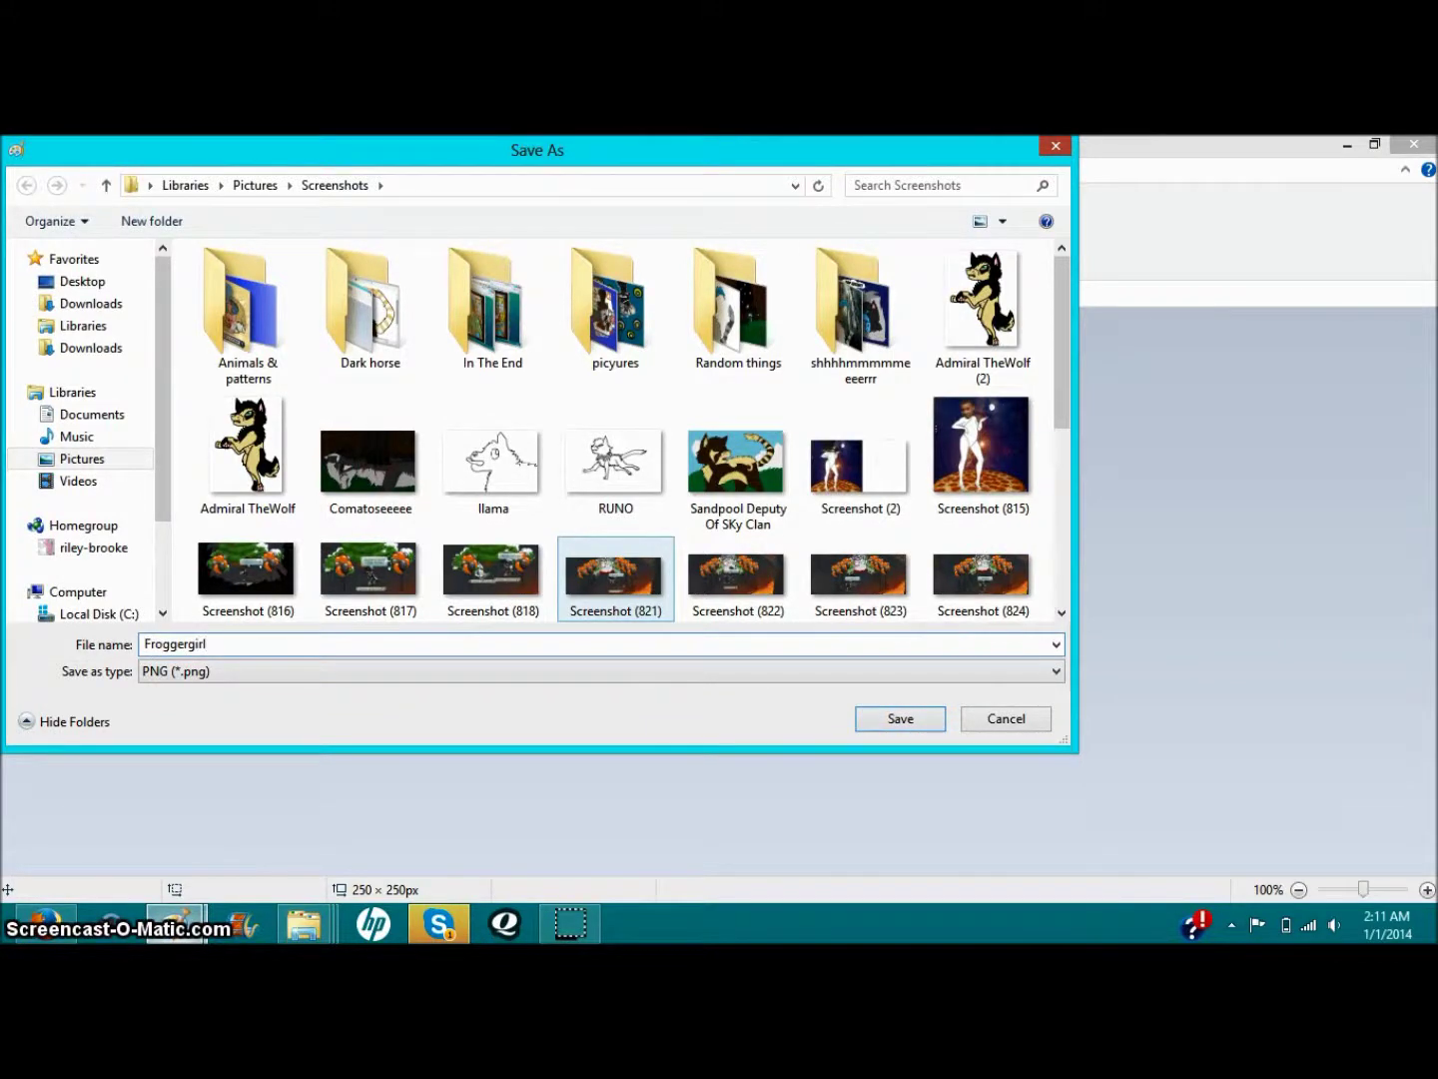
{"action": "type", "text": "Froggergirl14"}
{"action": "left_click", "coordinate": [900, 718]}
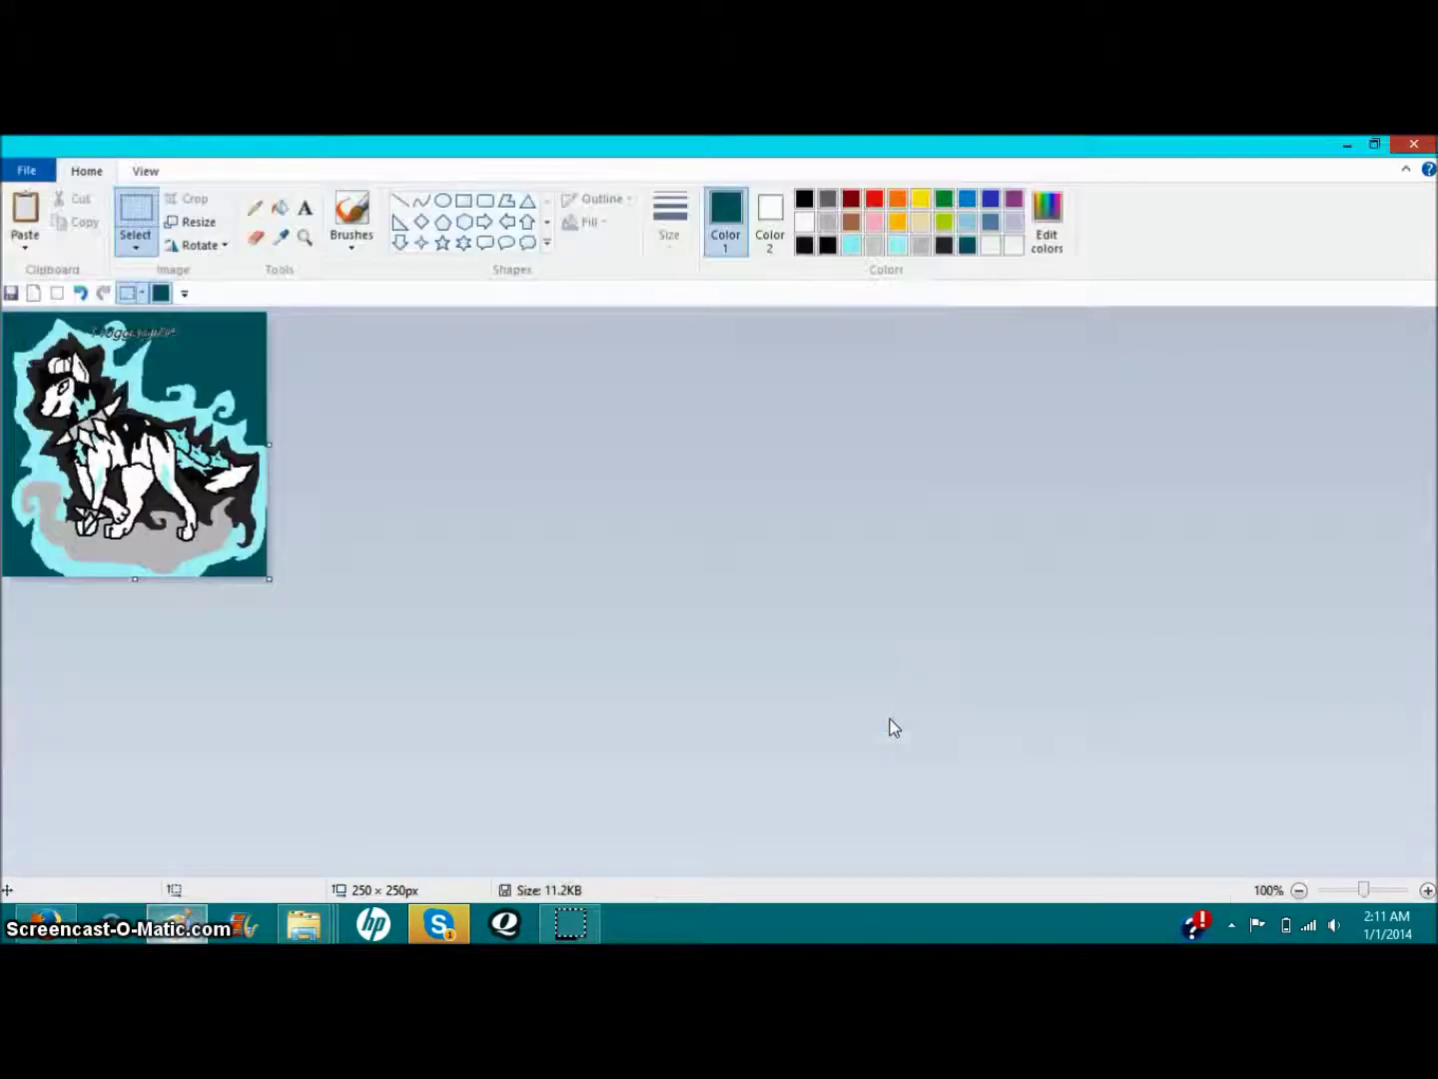
{"action": "key", "text": "alt+F4"}
{"action": "left_click", "coordinate": [668, 554]}
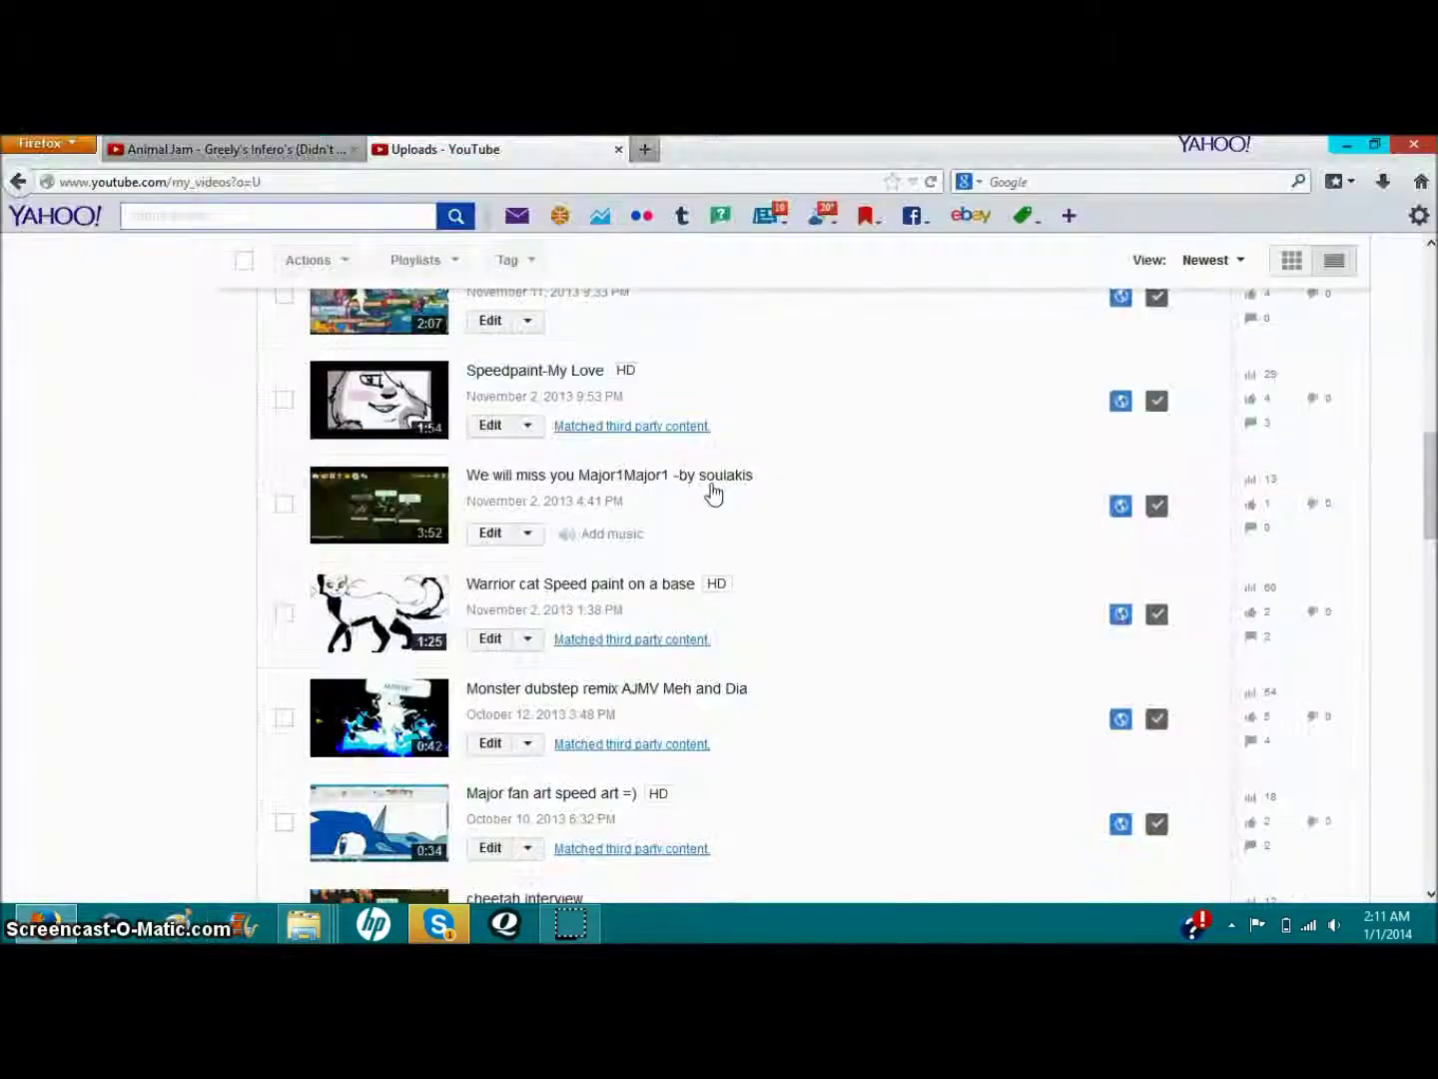
Step: Search the Screenshots folder in File Explorer for "Fr" and open the saved wolf drawing in Paint.NET
{"action": "mouse_move", "coordinate": [304, 924]}
{"action": "left_click", "coordinate": [281, 814]}
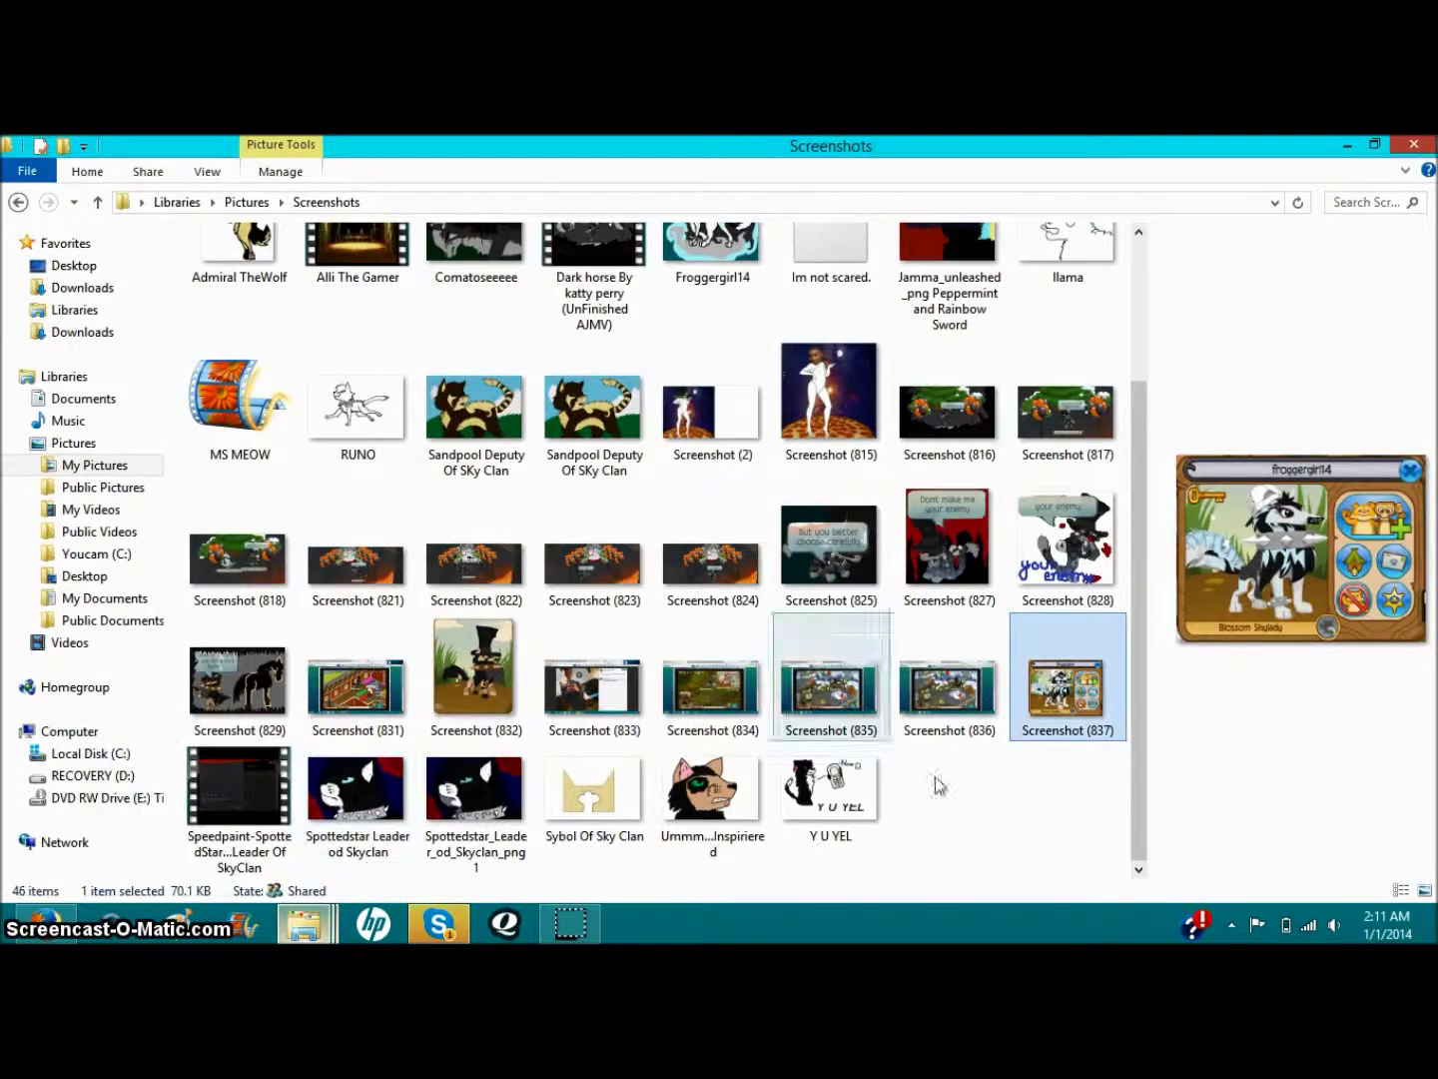
{"action": "scroll", "coordinate": [1146, 674], "scroll_direction": "up", "scroll_amount": 1}
{"action": "scroll", "coordinate": [1139, 620], "scroll_direction": "up", "scroll_amount": 2}
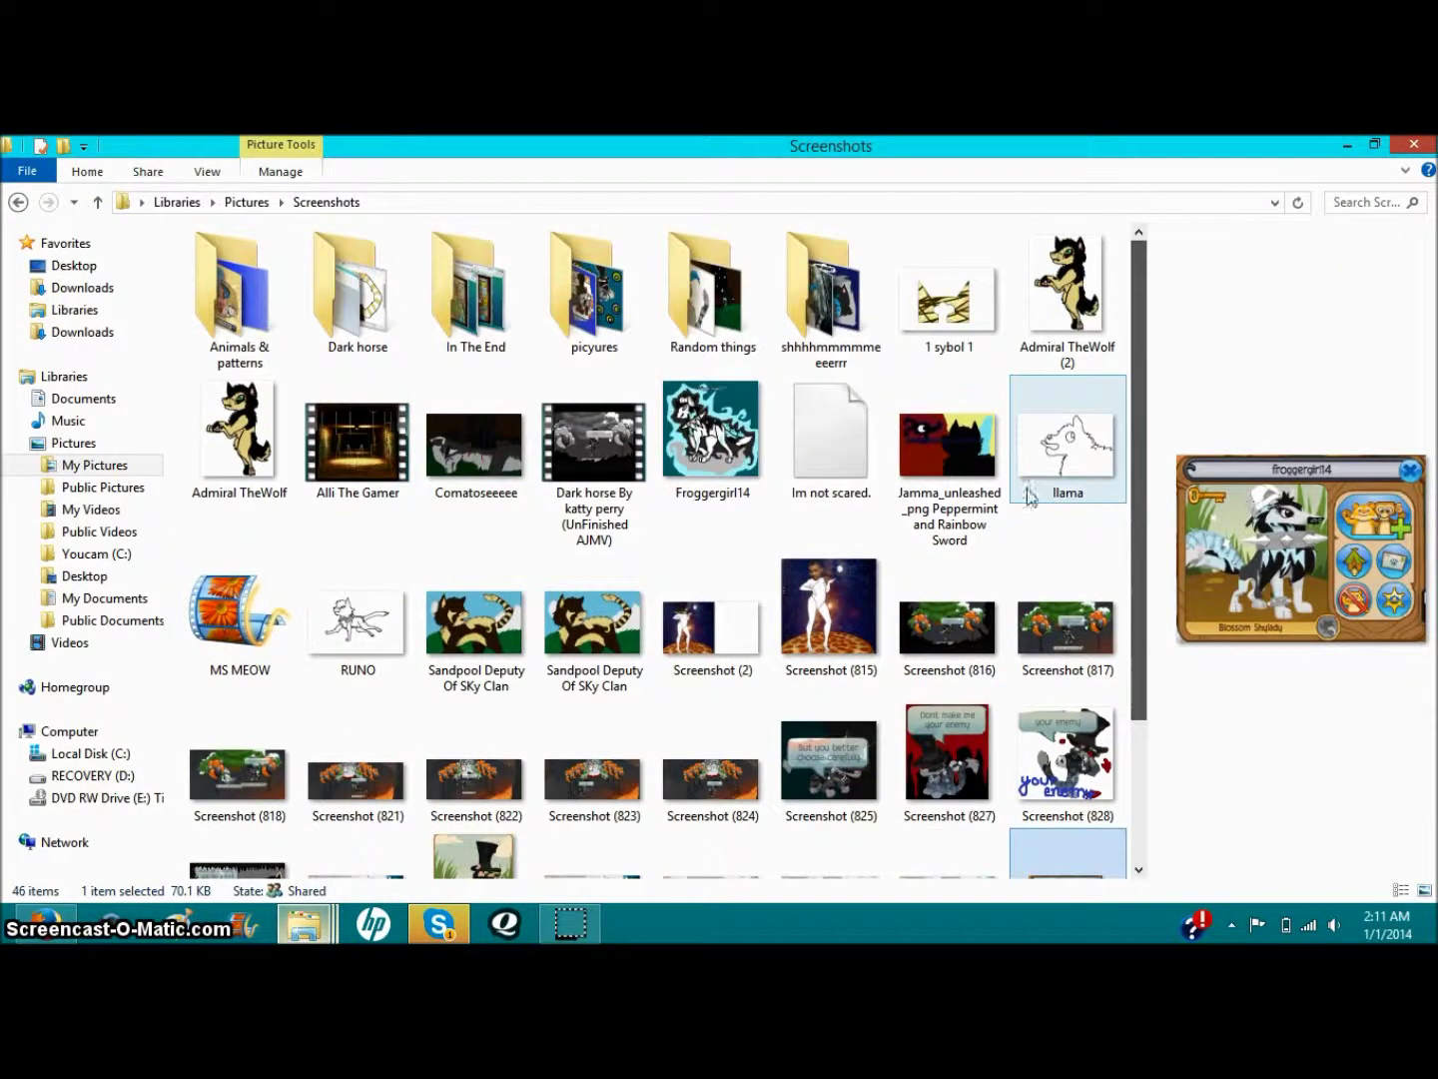
{"action": "scroll", "coordinate": [1131, 559], "scroll_direction": "down", "scroll_amount": 3}
{"action": "scroll", "coordinate": [1133, 688], "scroll_direction": "down", "scroll_amount": 1}
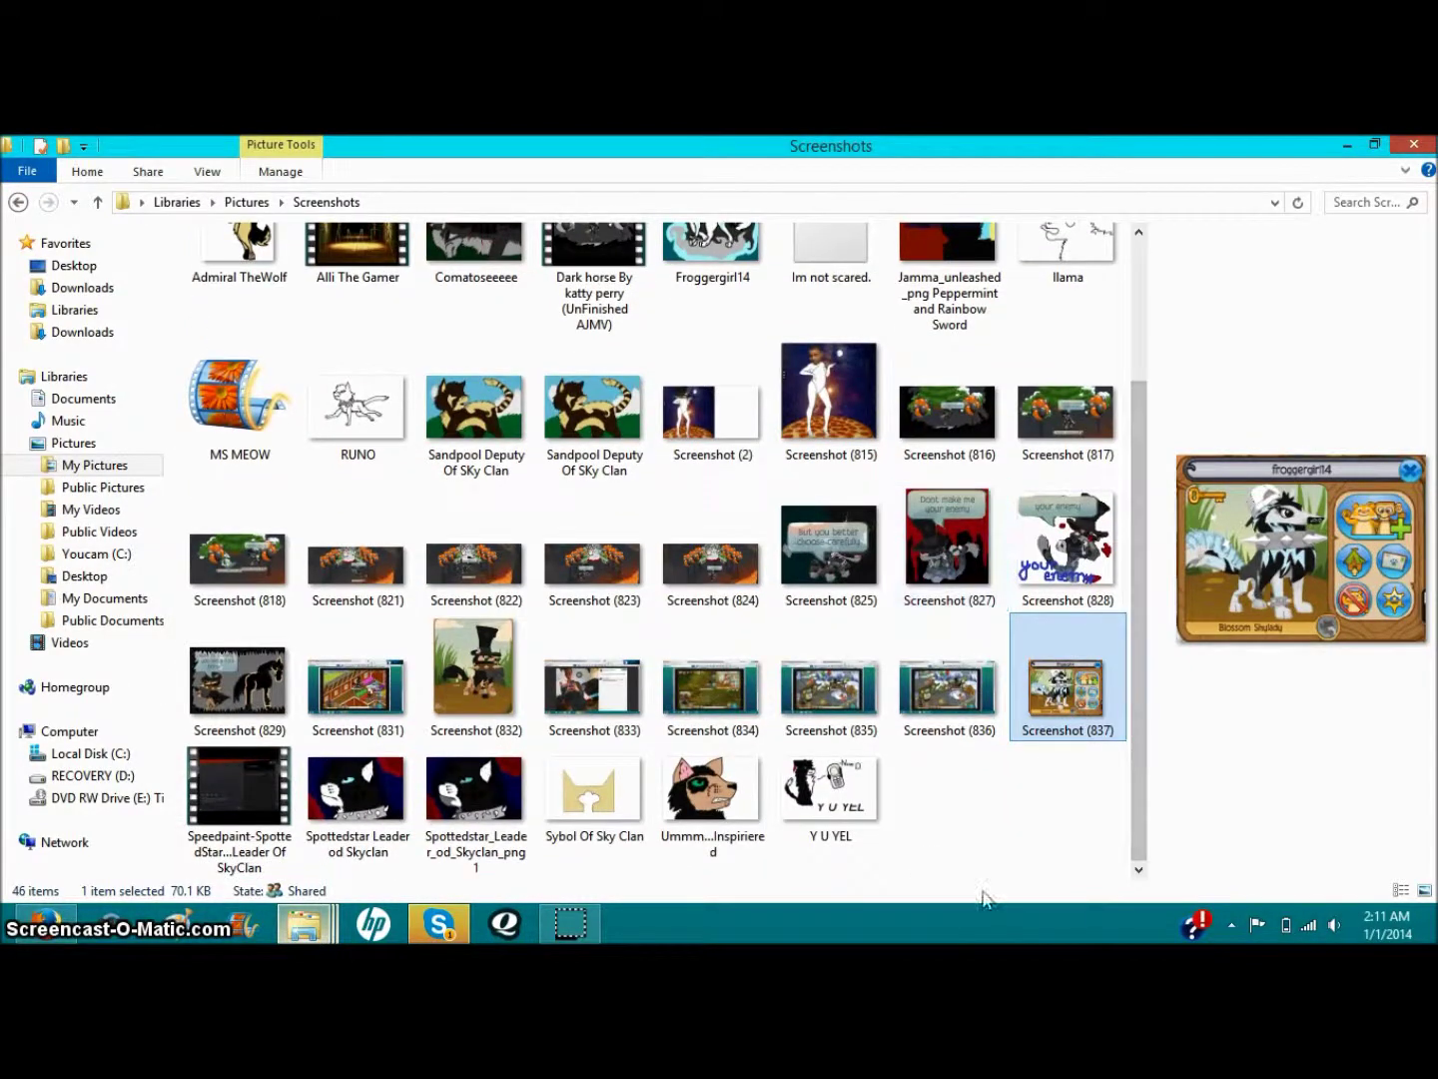
{"action": "left_click", "coordinate": [1341, 200]}
{"action": "type", "text": "Fr"}
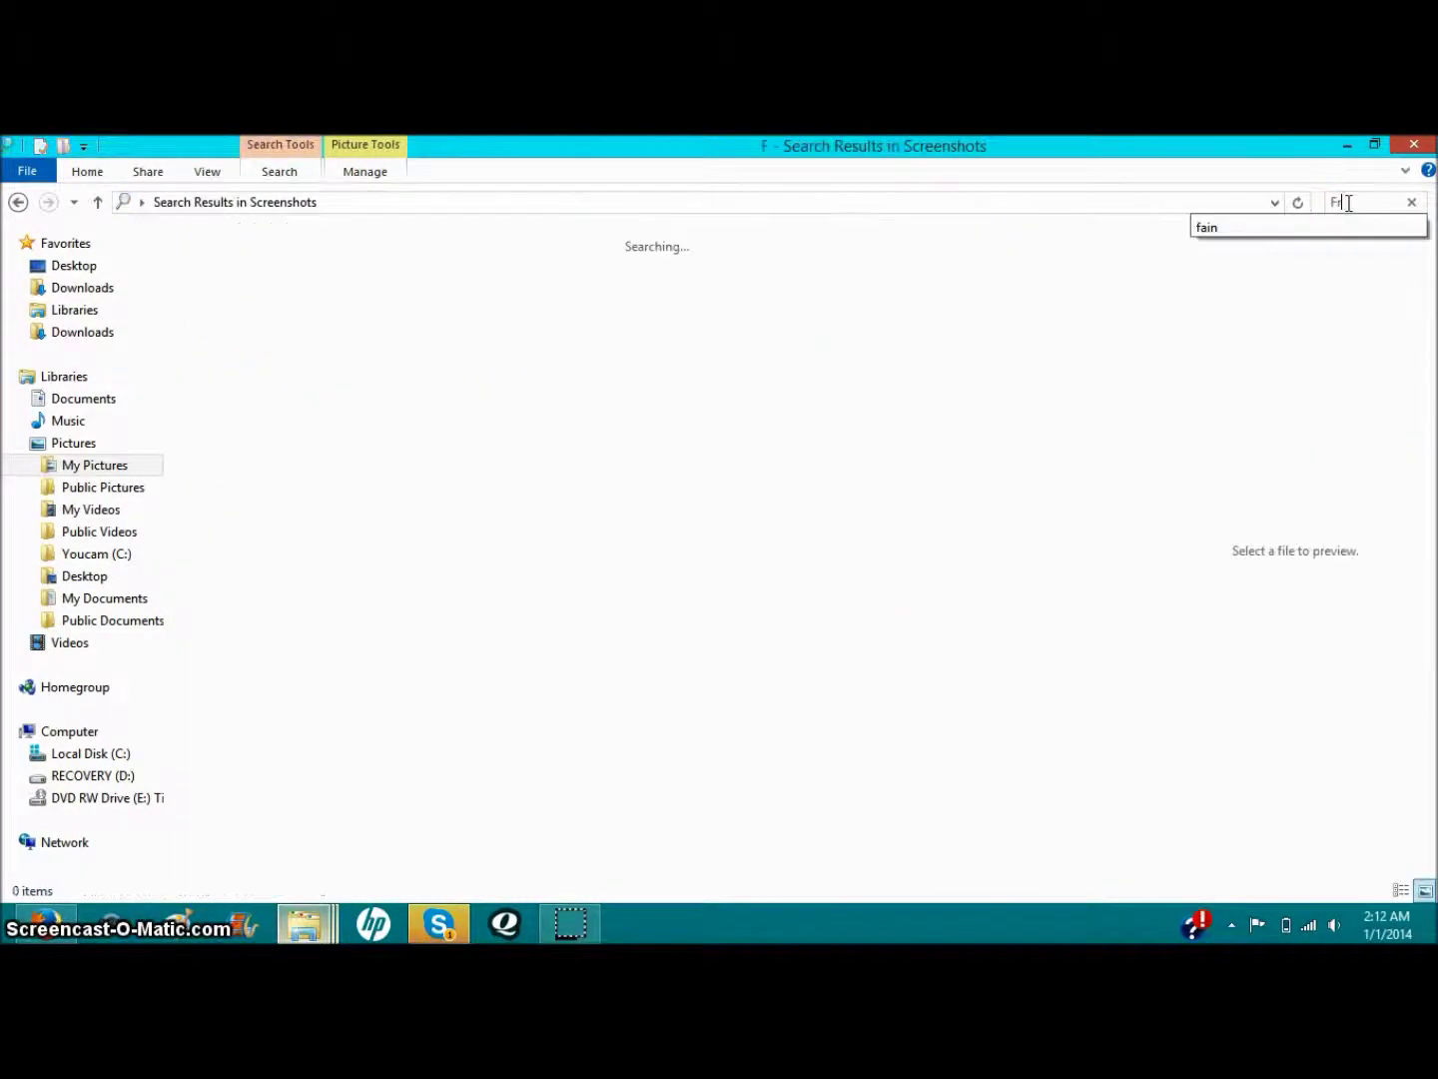
{"action": "right_click", "coordinate": [269, 315]}
{"action": "mouse_move", "coordinate": [401, 526]}
{"action": "left_click", "coordinate": [580, 572]}
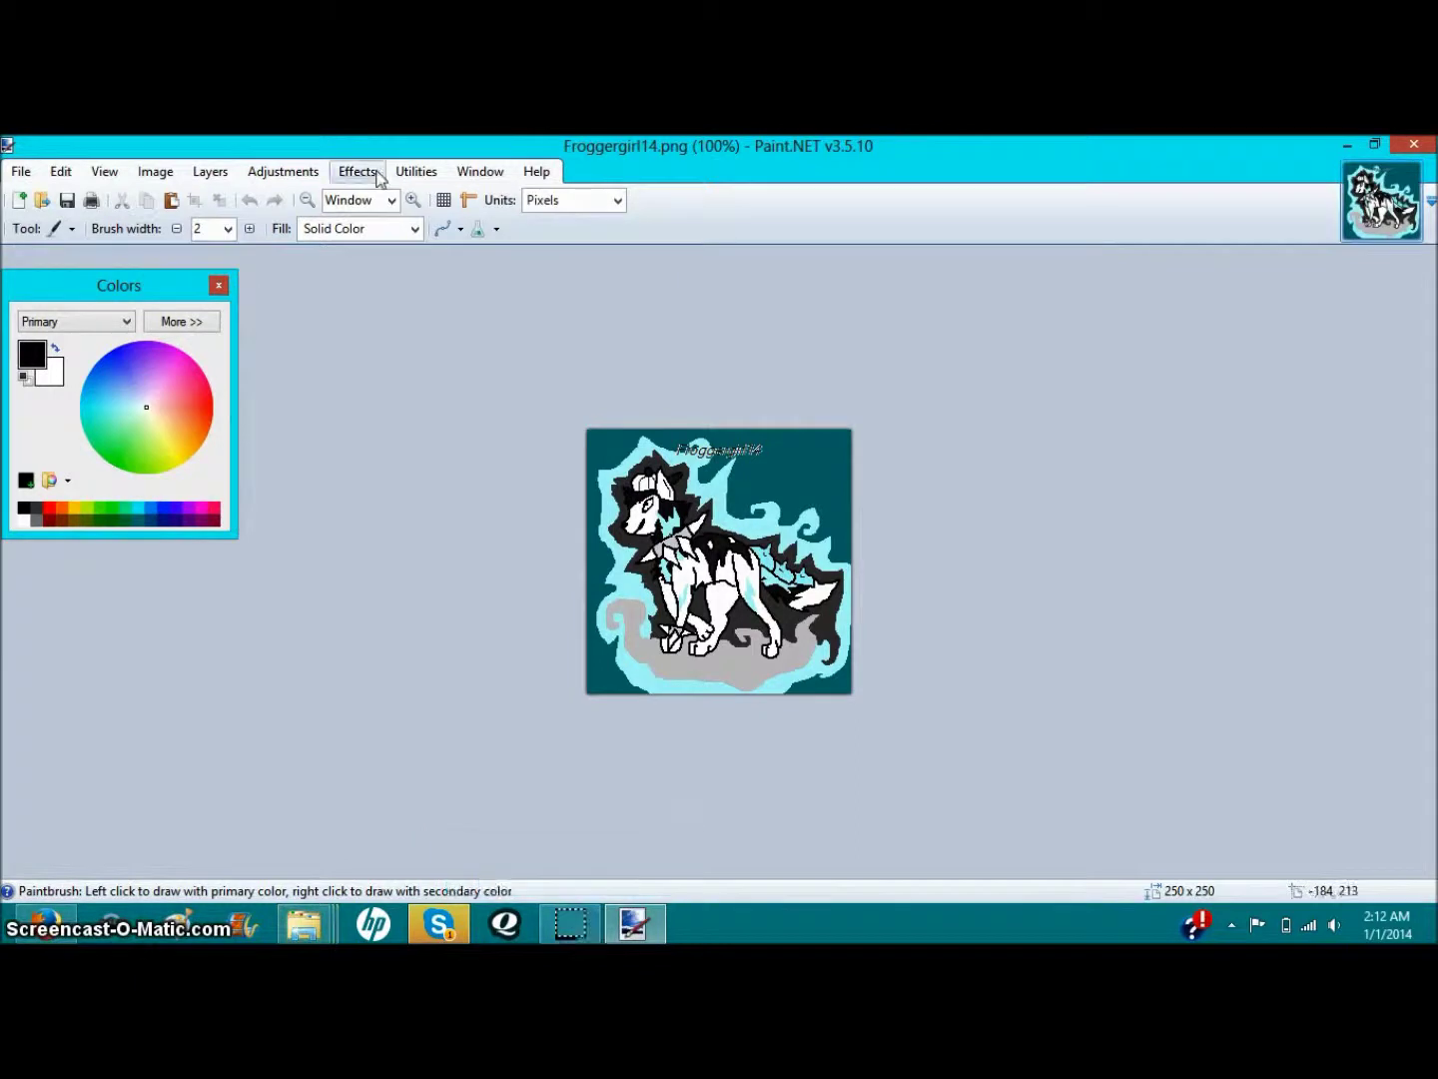
{"action": "left_click", "coordinate": [375, 174]}
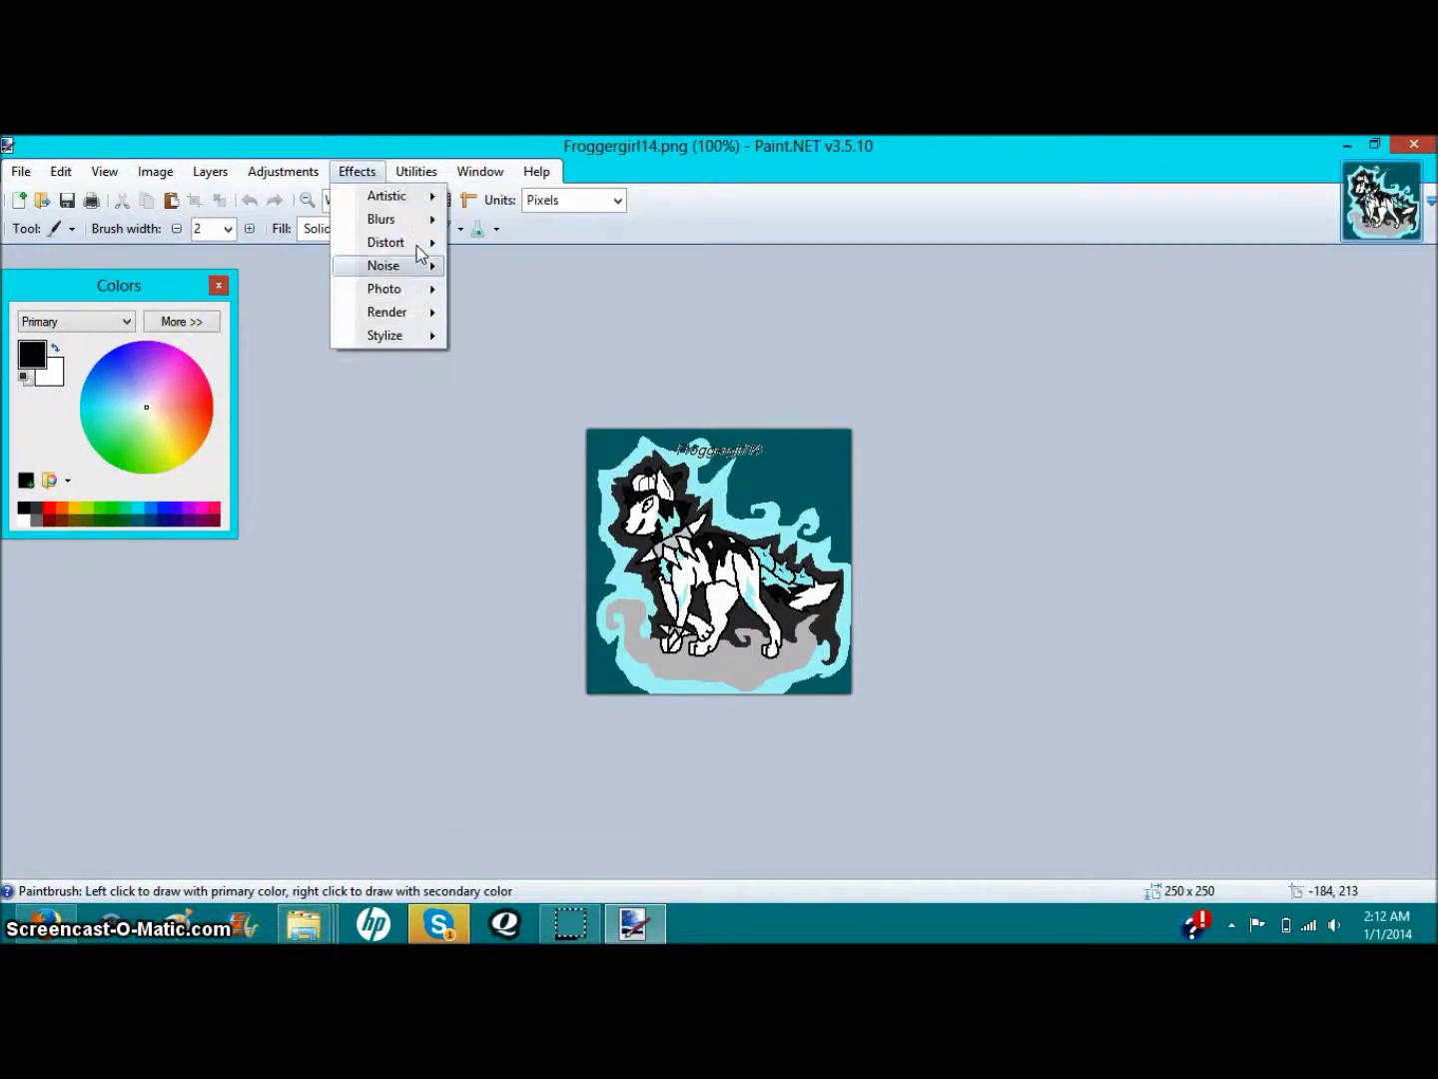
{"action": "mouse_move", "coordinate": [405, 221]}
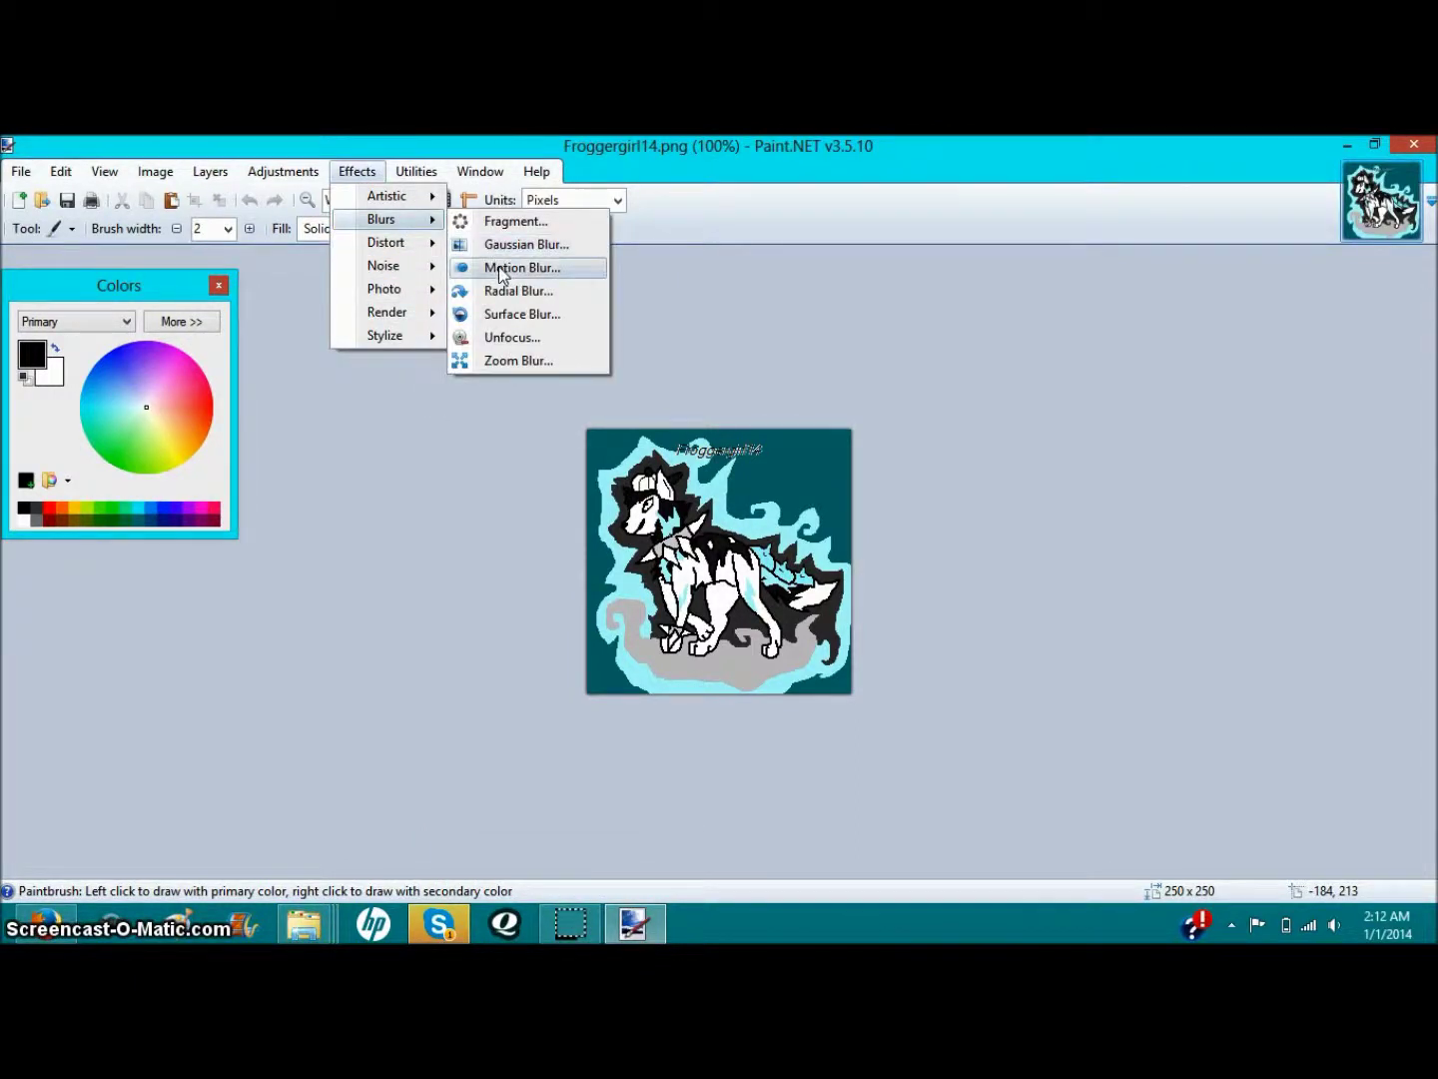
{"action": "left_click", "coordinate": [520, 268]}
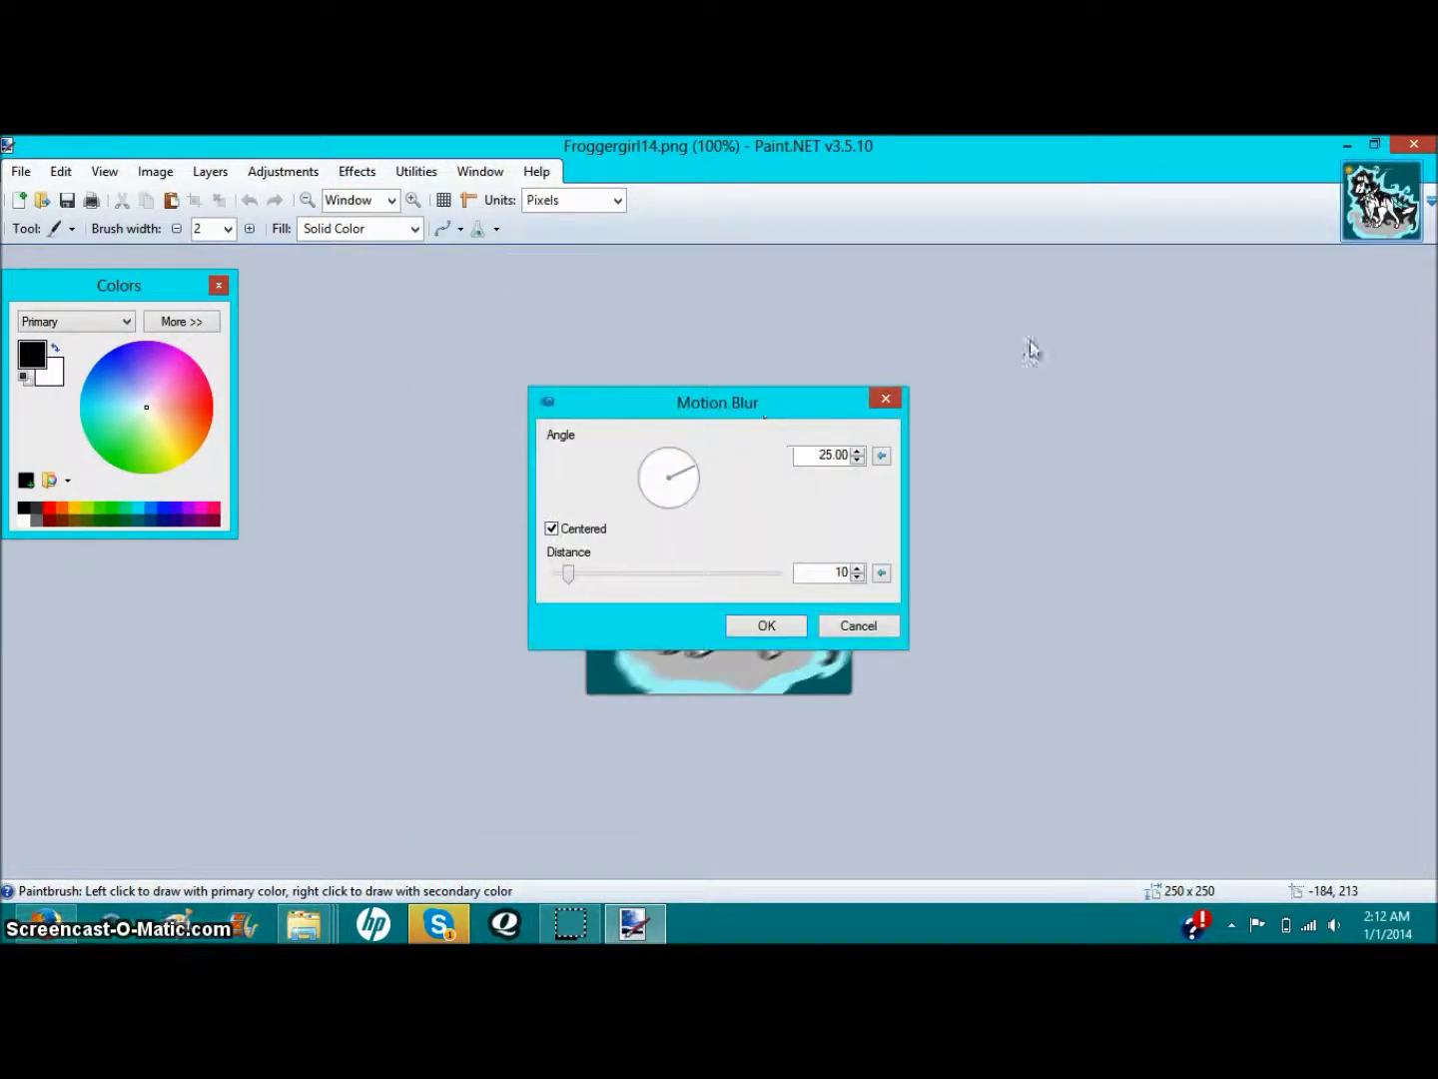
{"action": "left_click_drag", "start_coordinate": [974, 527], "coordinate": [971, 529]}
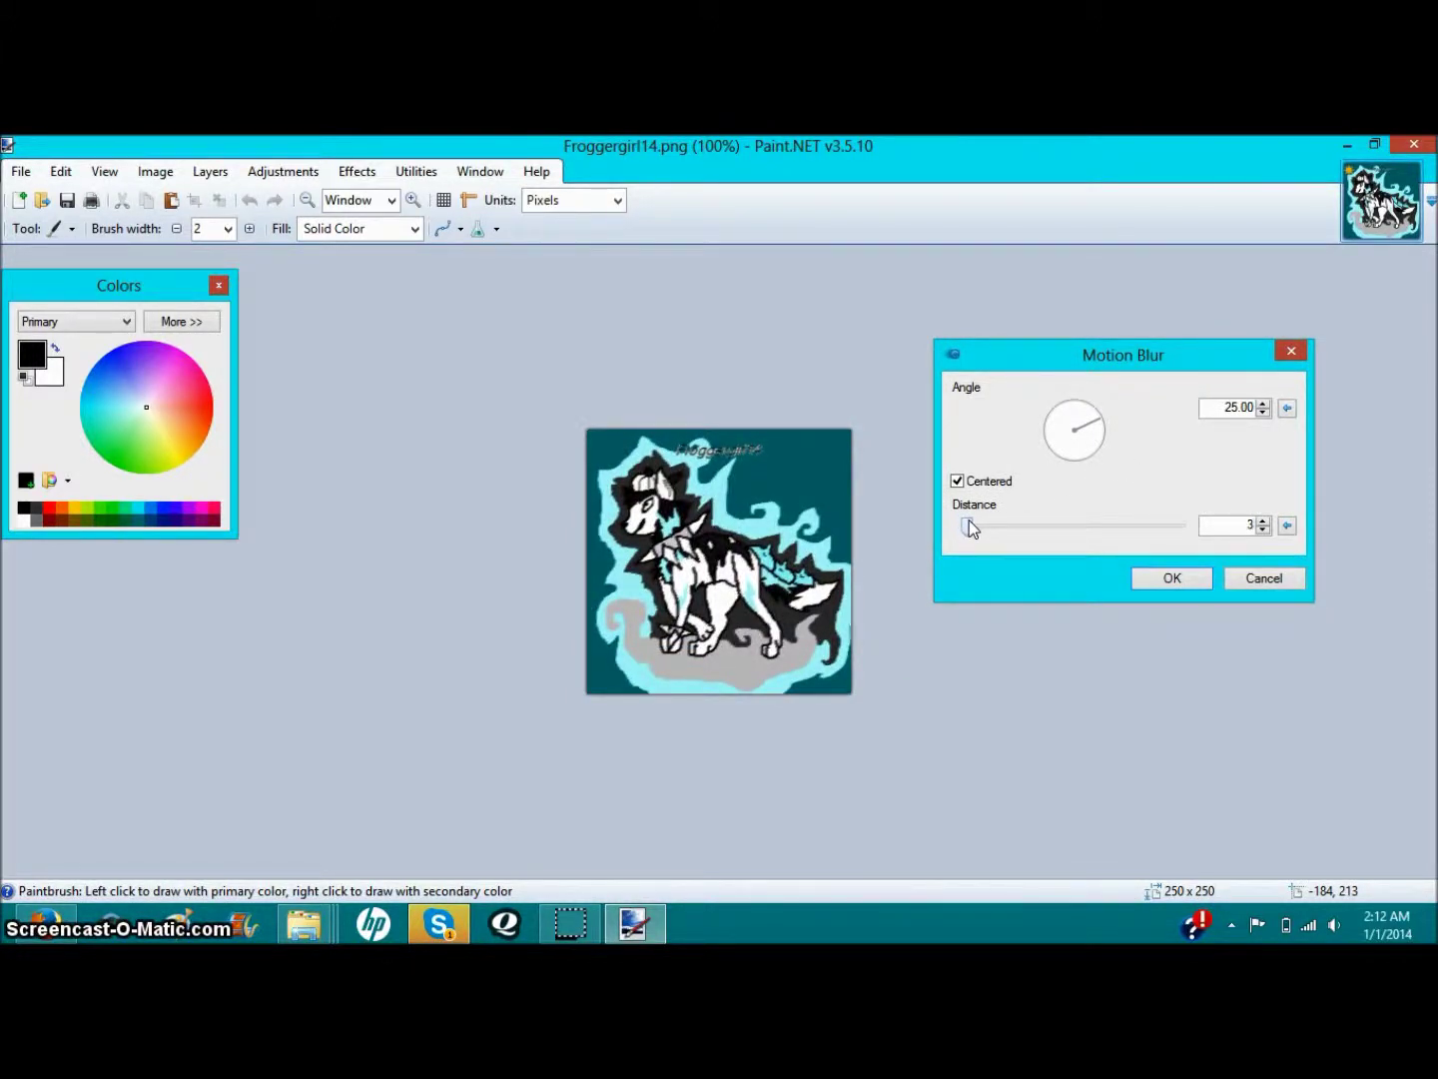
{"action": "left_click", "coordinate": [1291, 350]}
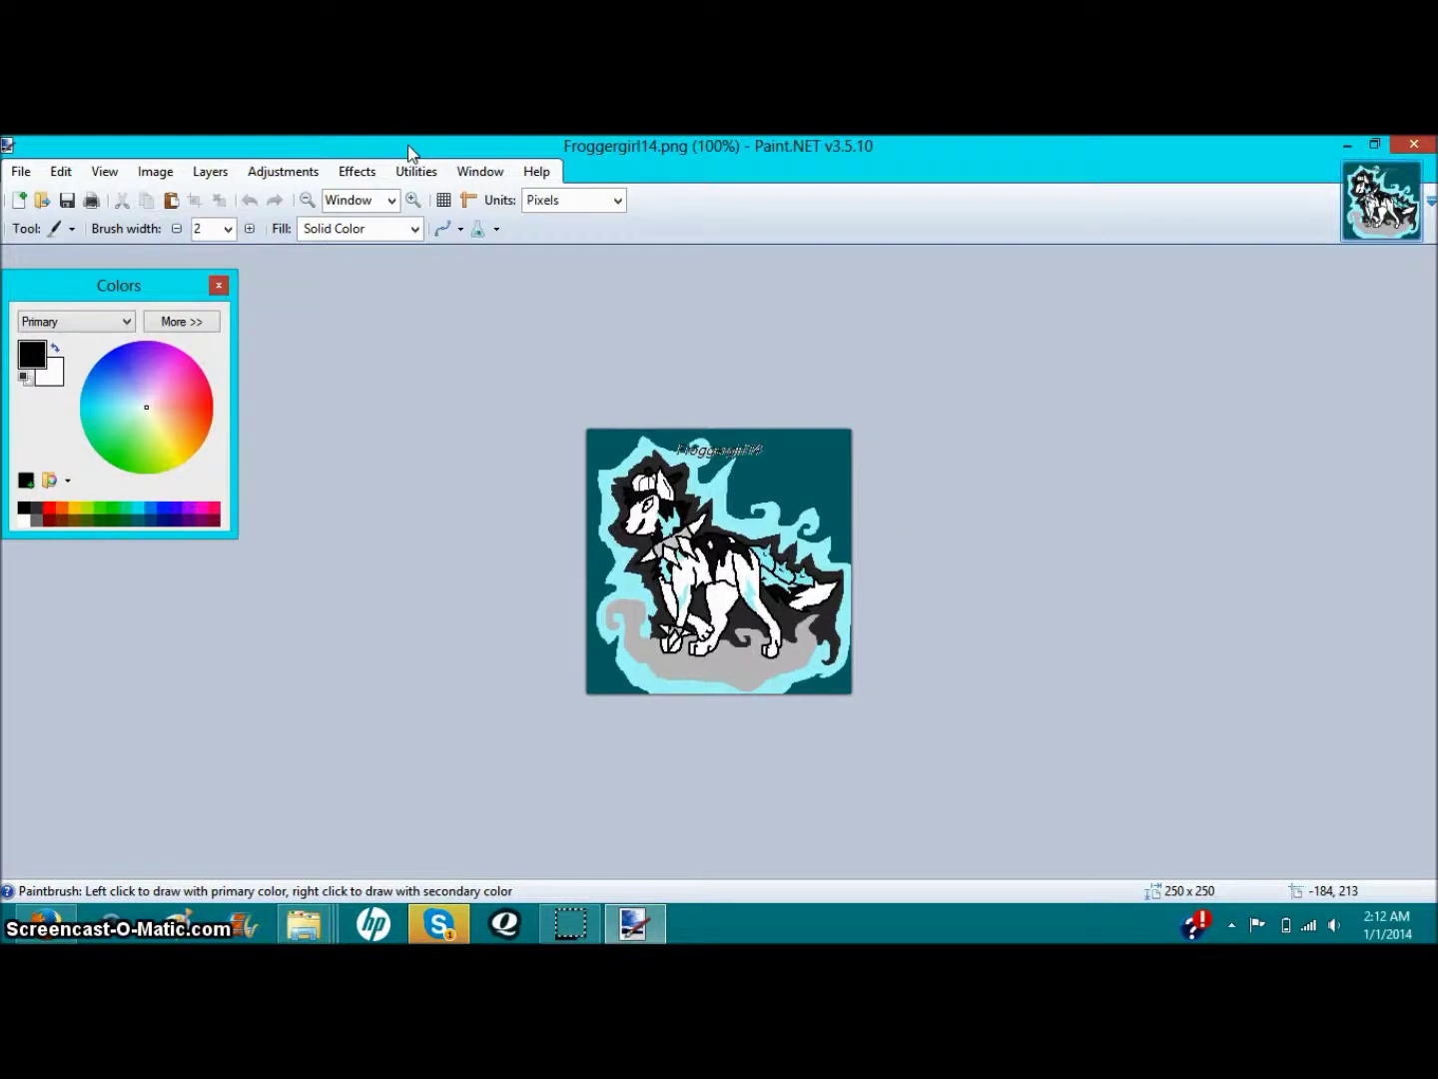
Step: Apply a Glow effect to the wolf drawing with radius 7 and brightness -37
{"action": "left_click", "coordinate": [356, 171]}
{"action": "mouse_move", "coordinate": [425, 231]}
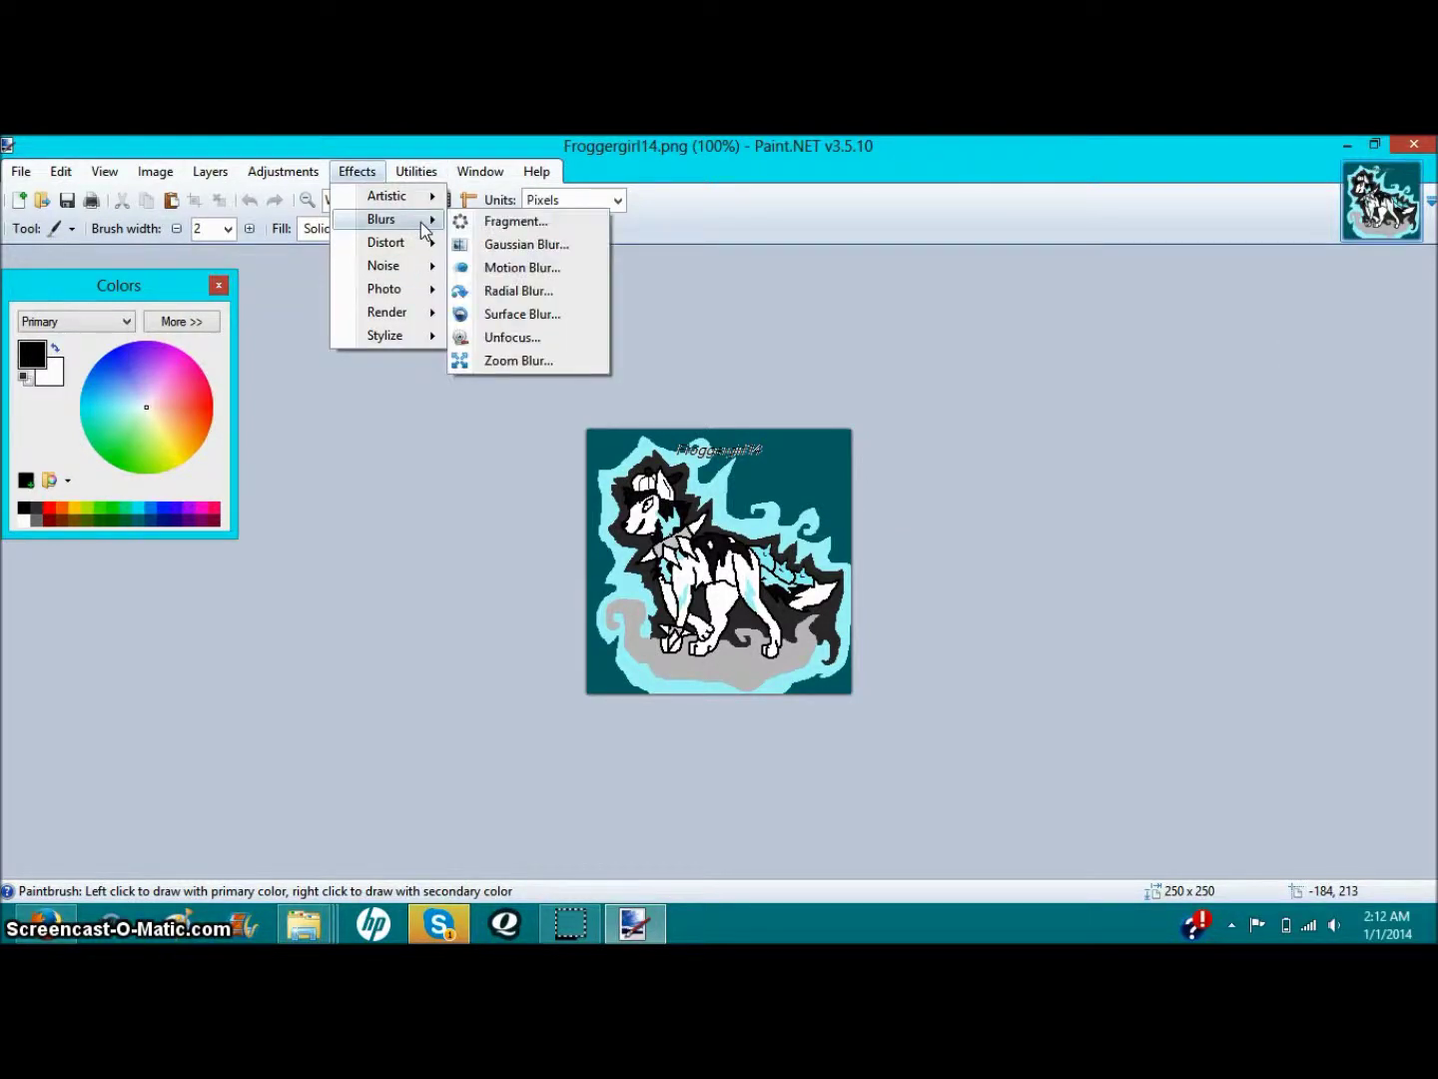
{"action": "mouse_move", "coordinate": [408, 309]}
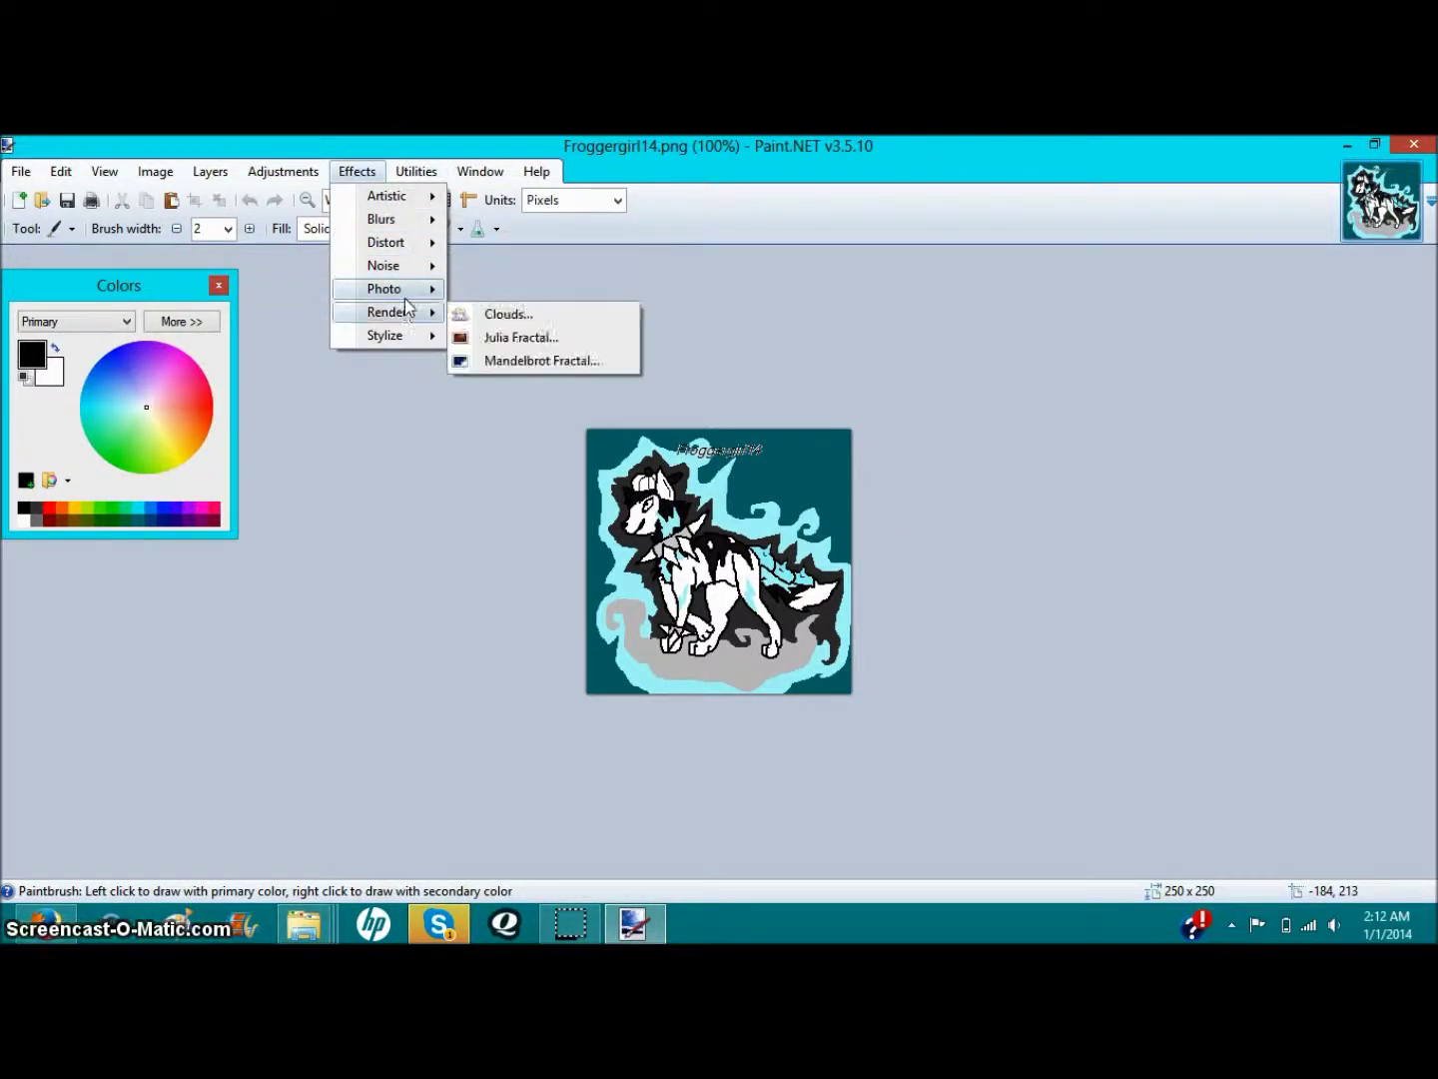
{"action": "left_click", "coordinate": [490, 290]}
{"action": "left_click_drag", "start_coordinate": [859, 404], "coordinate": [1198, 401]}
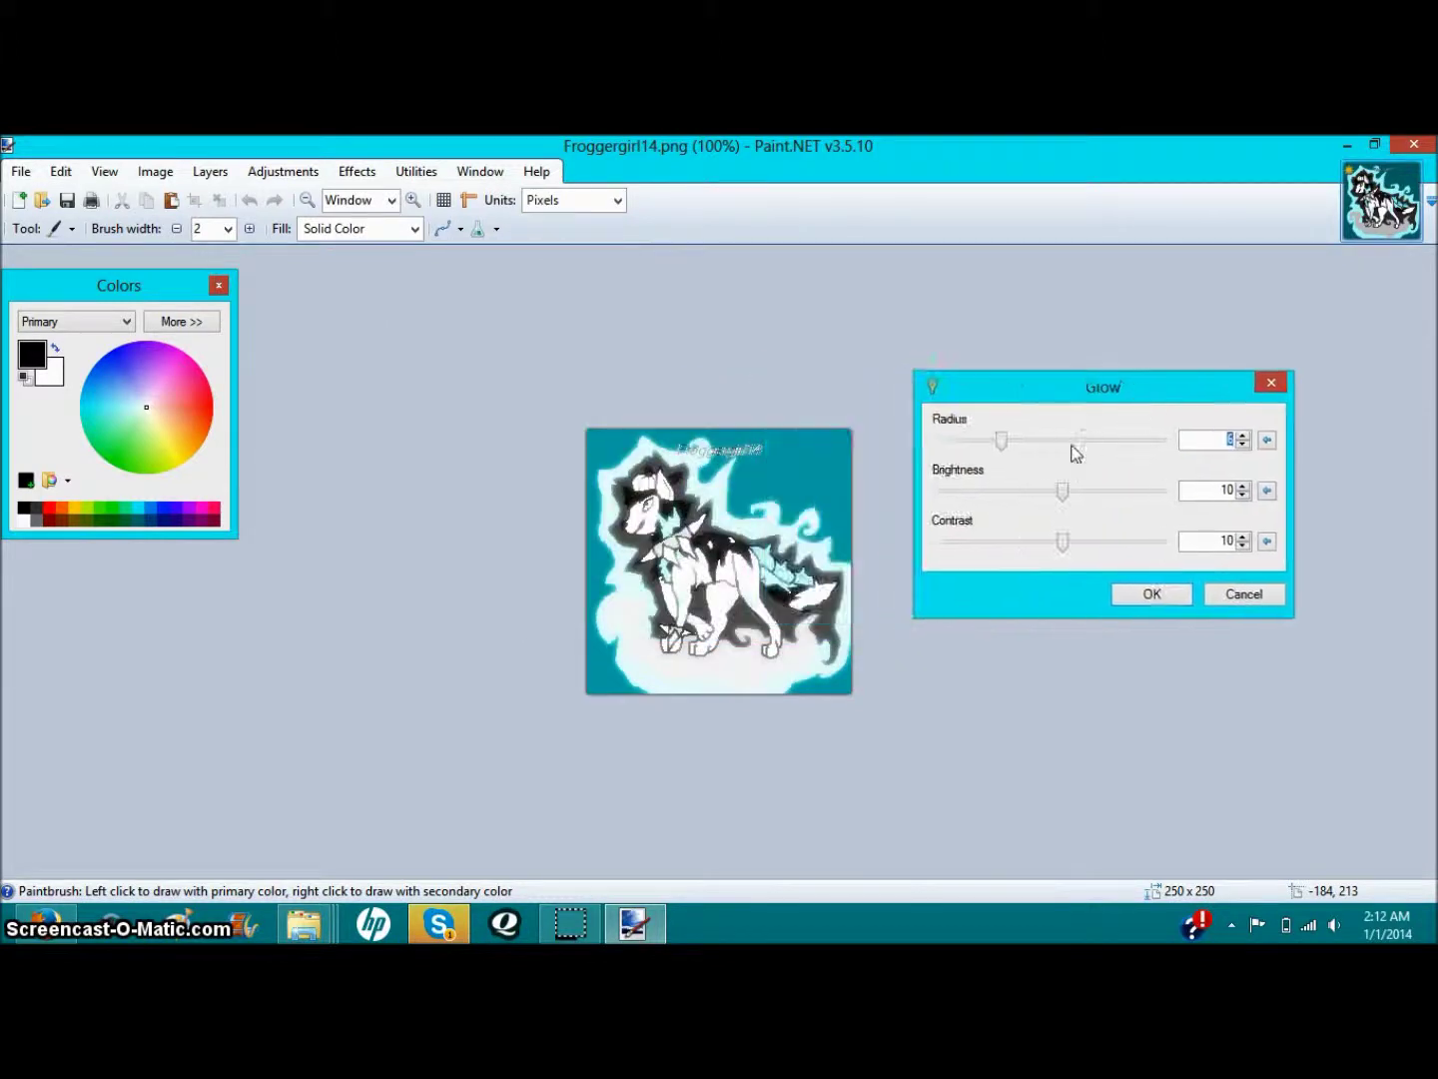
{"action": "left_click_drag", "start_coordinate": [984, 454], "coordinate": [965, 454]}
{"action": "left_click_drag", "start_coordinate": [1064, 496], "coordinate": [1020, 497]}
{"action": "left_click", "coordinate": [967, 447]}
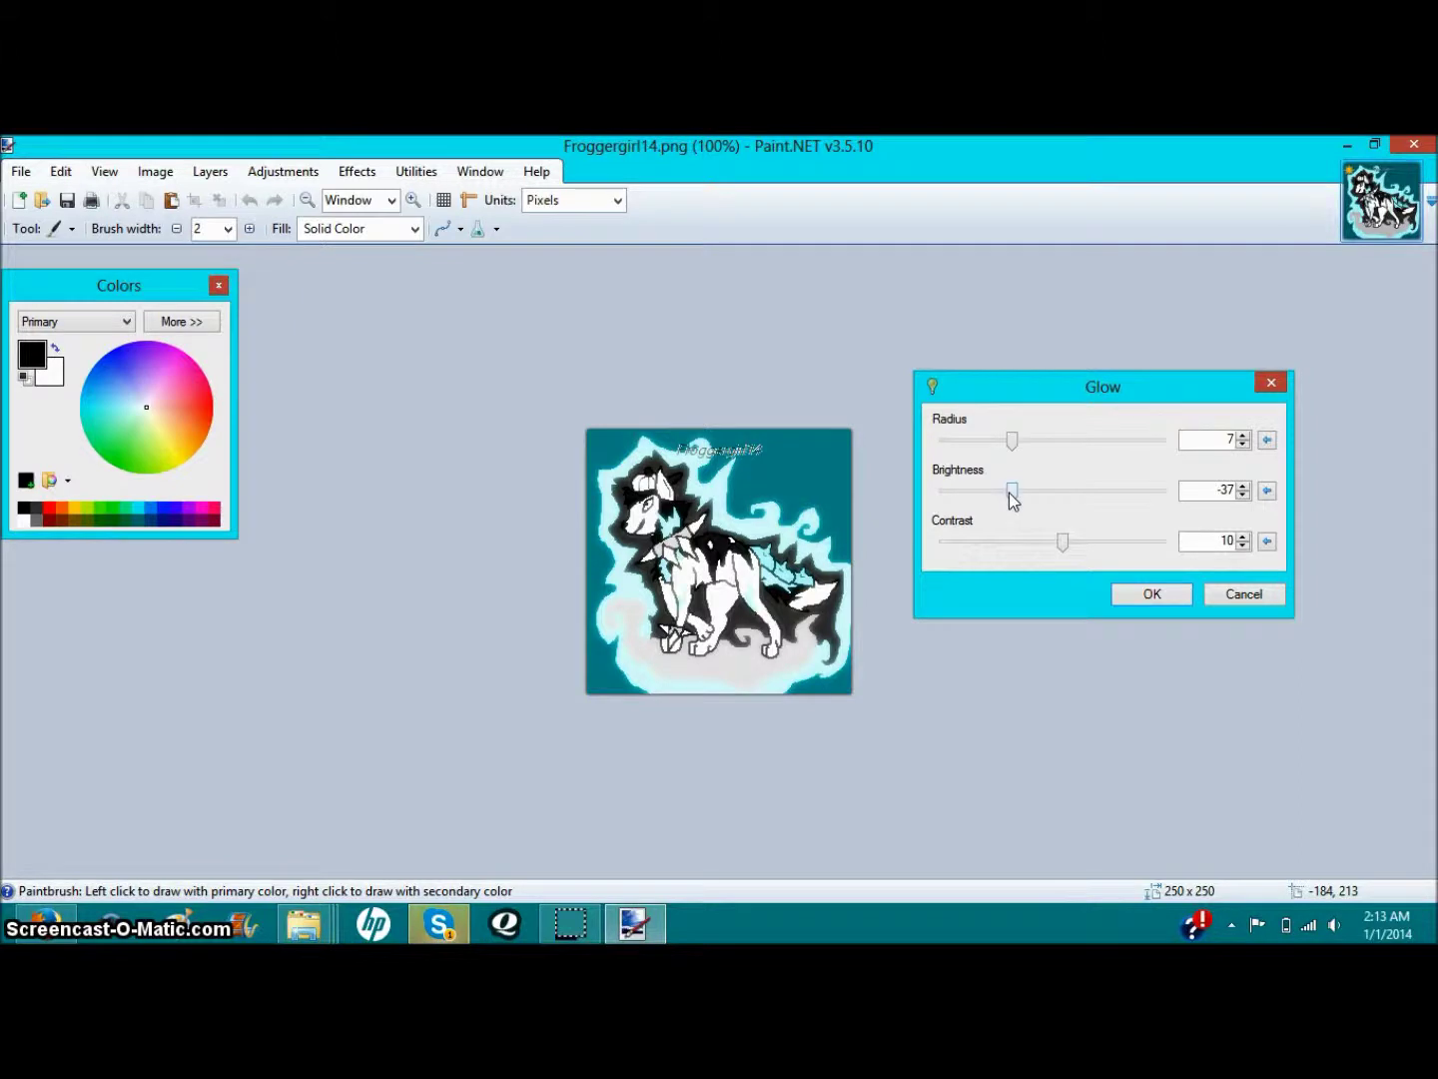
{"action": "left_click", "coordinate": [1151, 596]}
Step: Sharpen the glowing wolf drawing with an amount of 3
{"action": "left_click", "coordinate": [361, 175]}
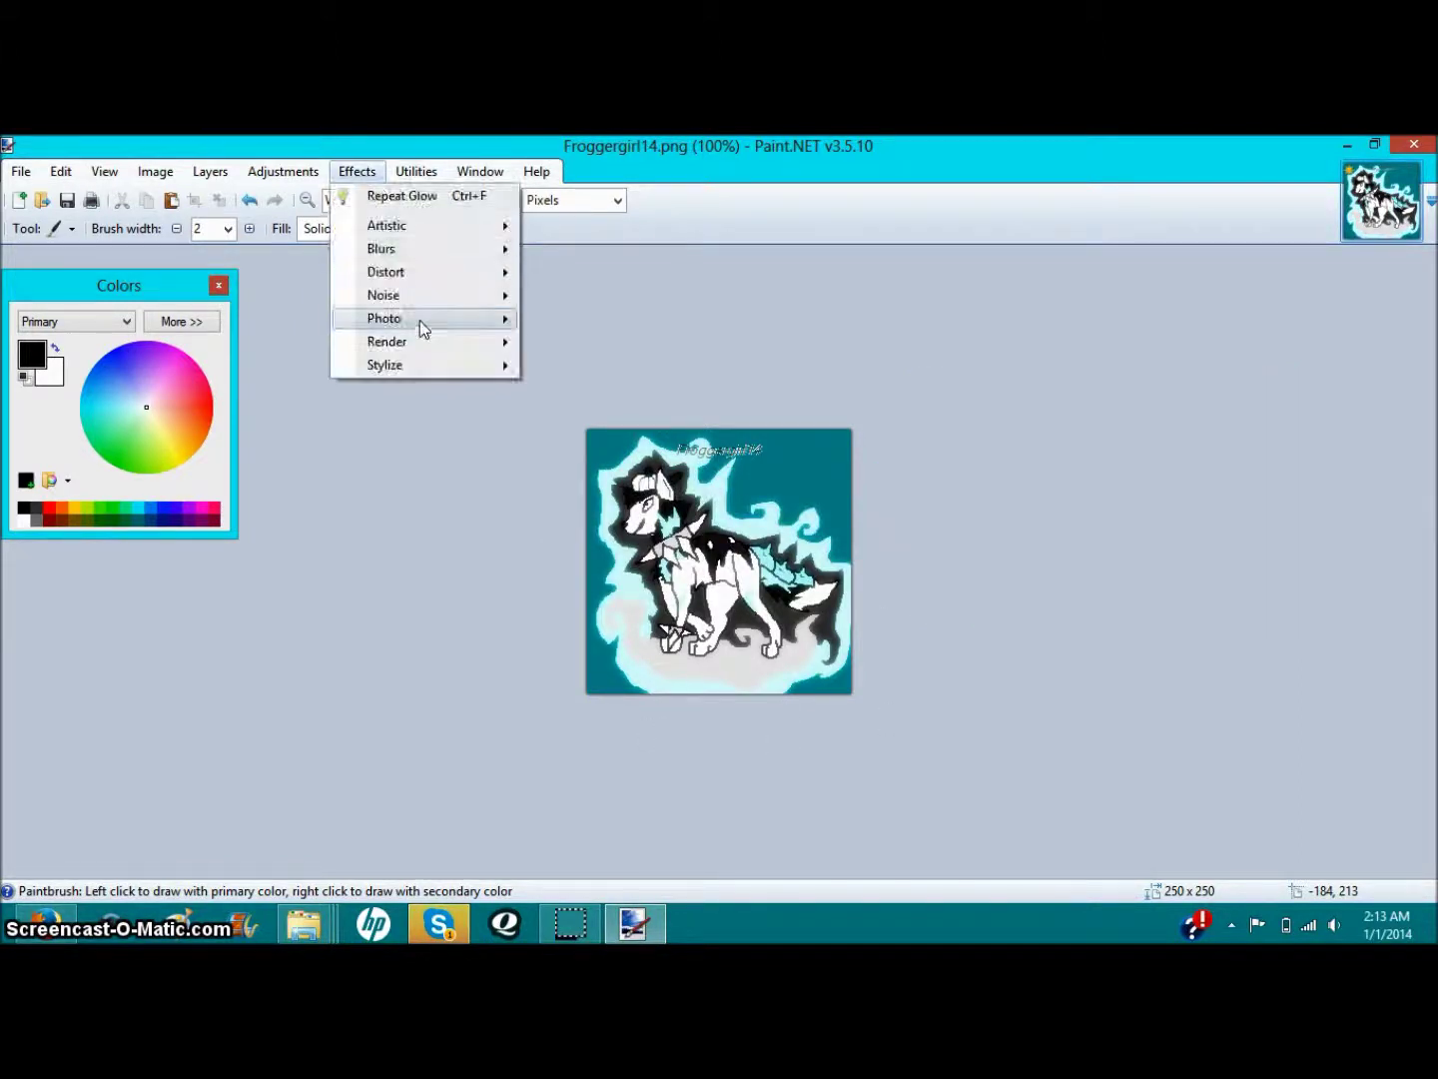
{"action": "mouse_move", "coordinate": [421, 333]}
{"action": "left_click", "coordinate": [578, 368]}
{"action": "left_click_drag", "start_coordinate": [639, 456], "coordinate": [1019, 454]}
{"action": "left_click_drag", "start_coordinate": [957, 504], "coordinate": [967, 512]}
{"action": "left_click", "coordinate": [1163, 559]}
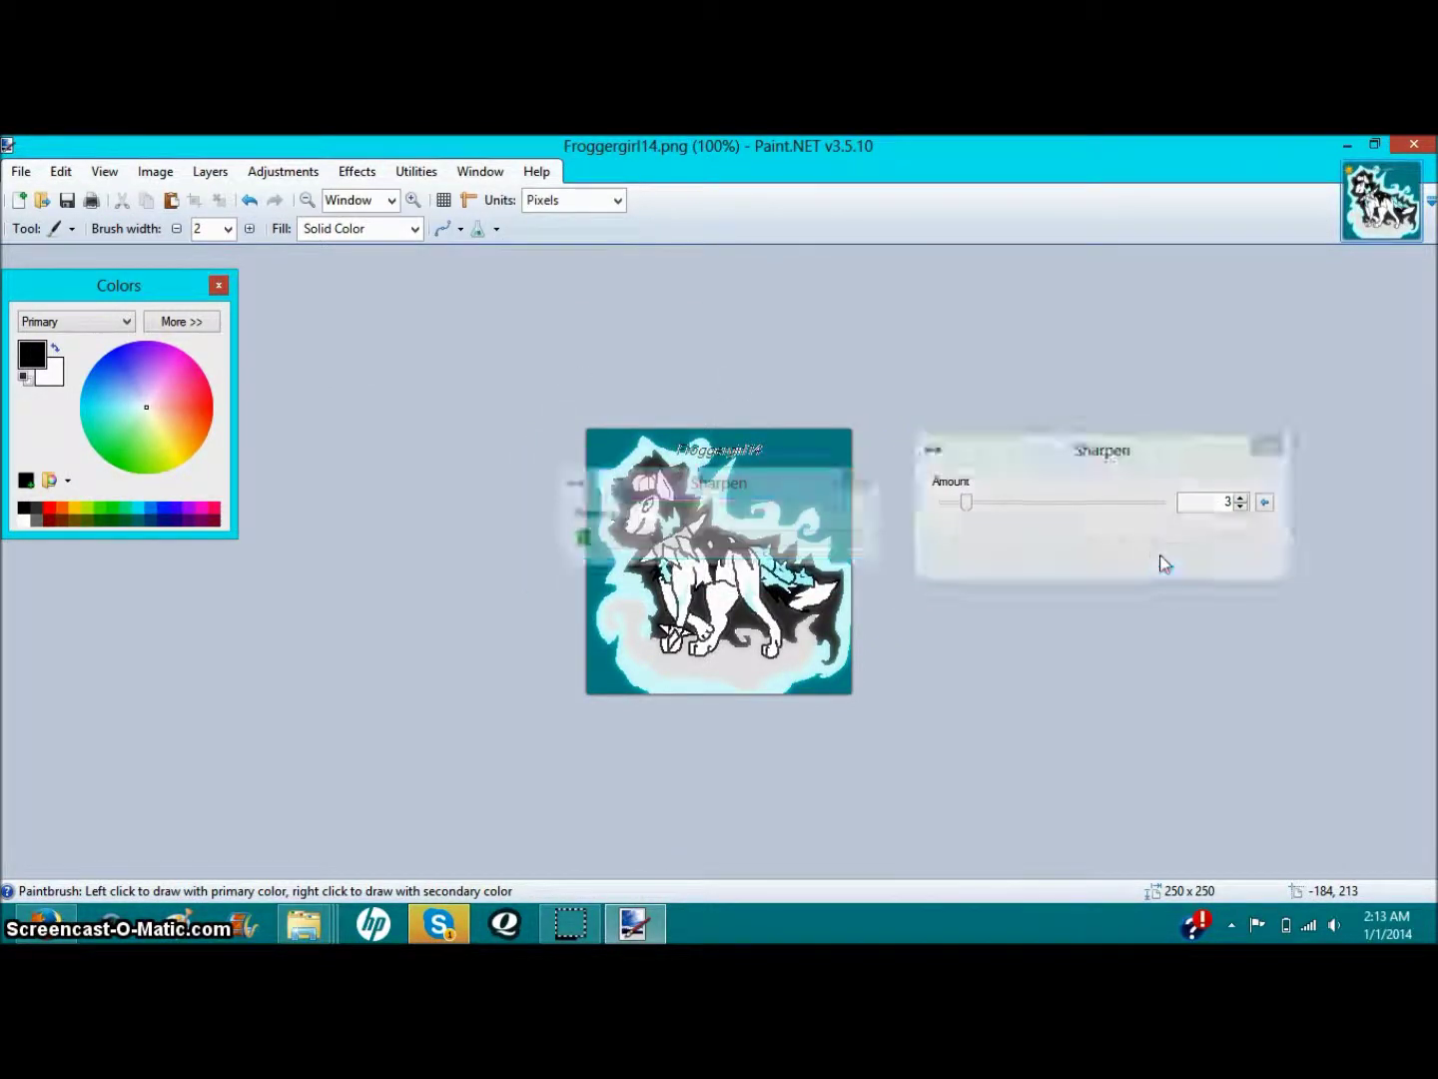
Step: Apply a centered Motion Blur to the drawing at angle 25 with a distance of 1
{"action": "left_click", "coordinate": [419, 173]}
{"action": "mouse_move", "coordinate": [356, 171]}
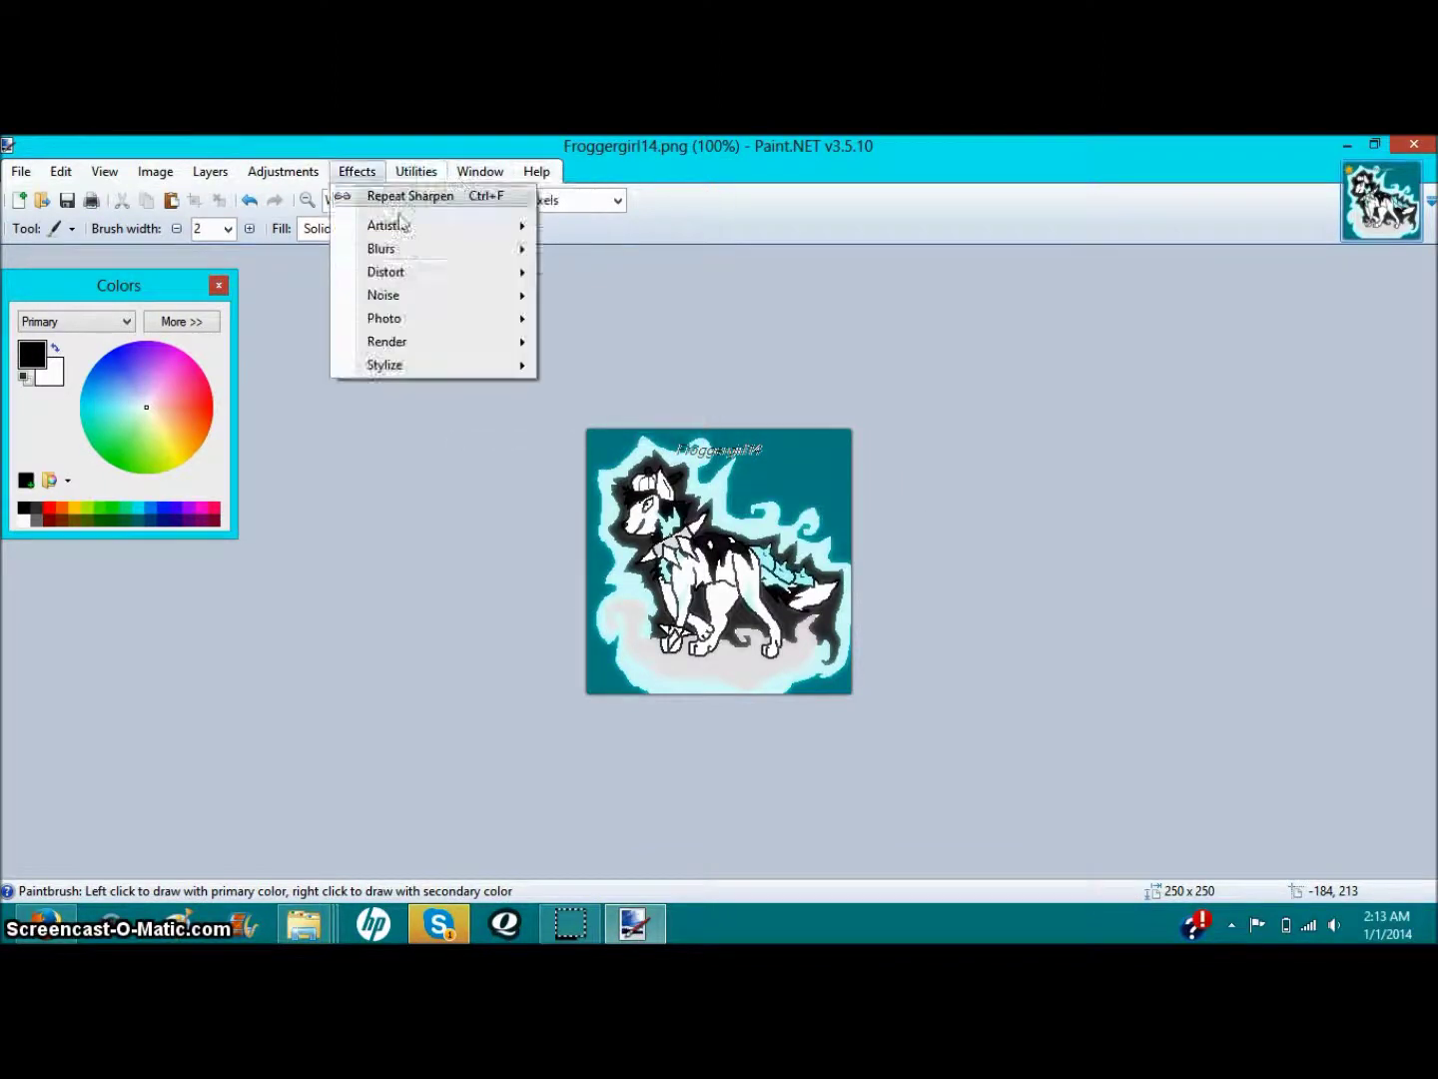
{"action": "mouse_move", "coordinate": [459, 248]}
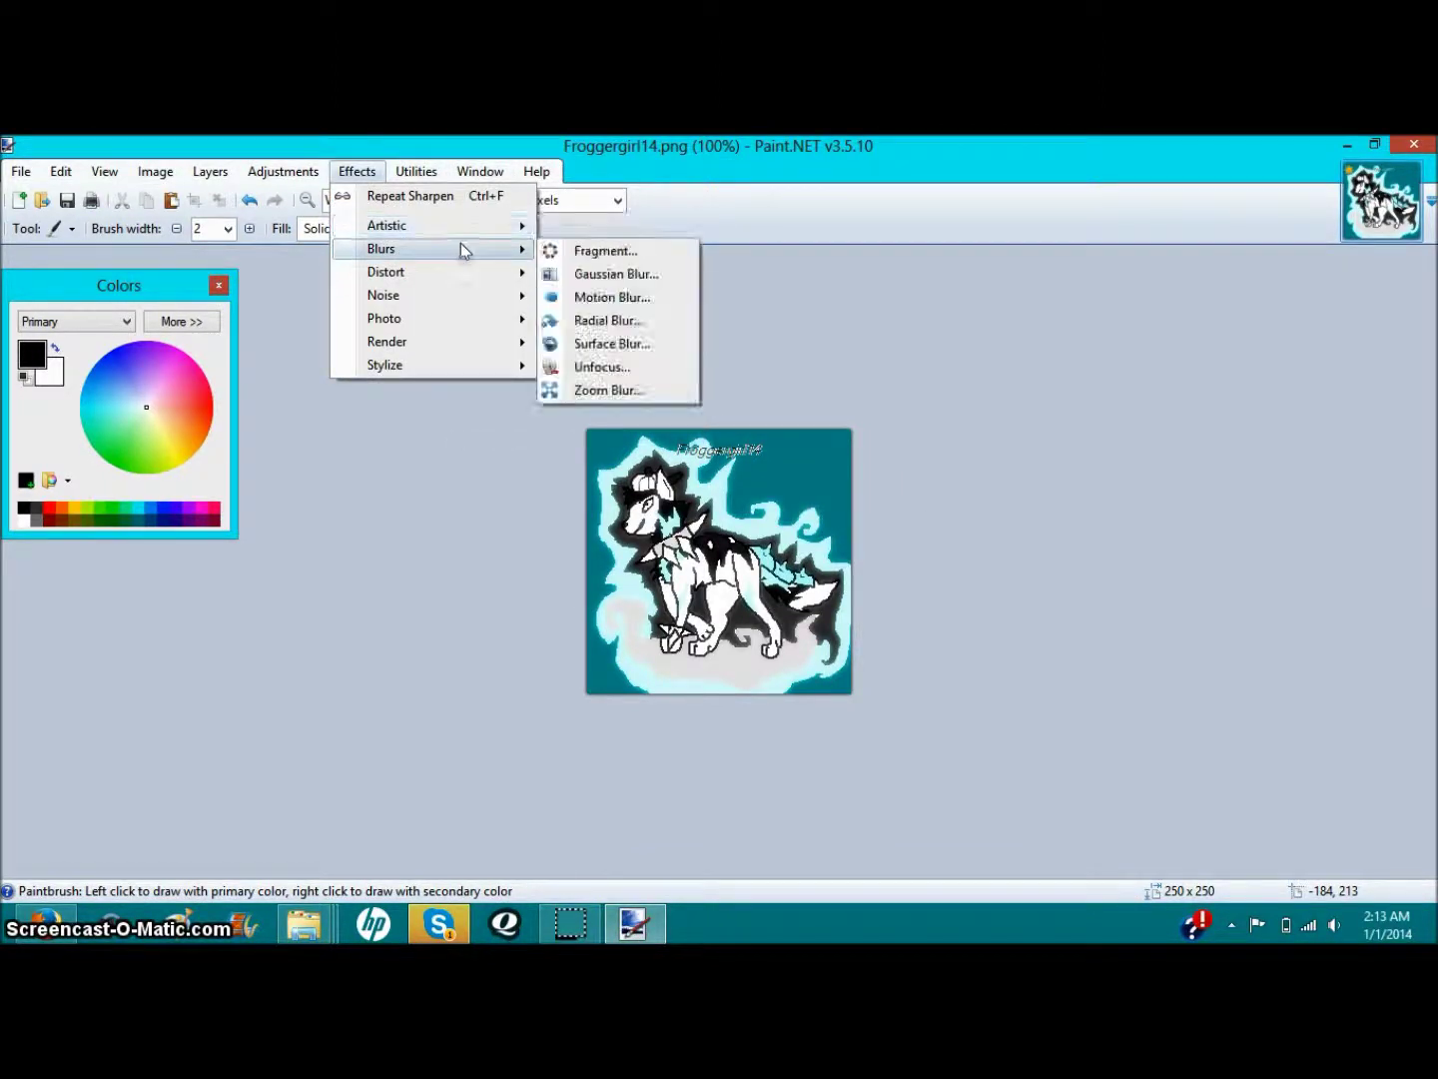
{"action": "left_click", "coordinate": [607, 295]}
{"action": "left_click_drag", "start_coordinate": [902, 560], "coordinate": [895, 568]}
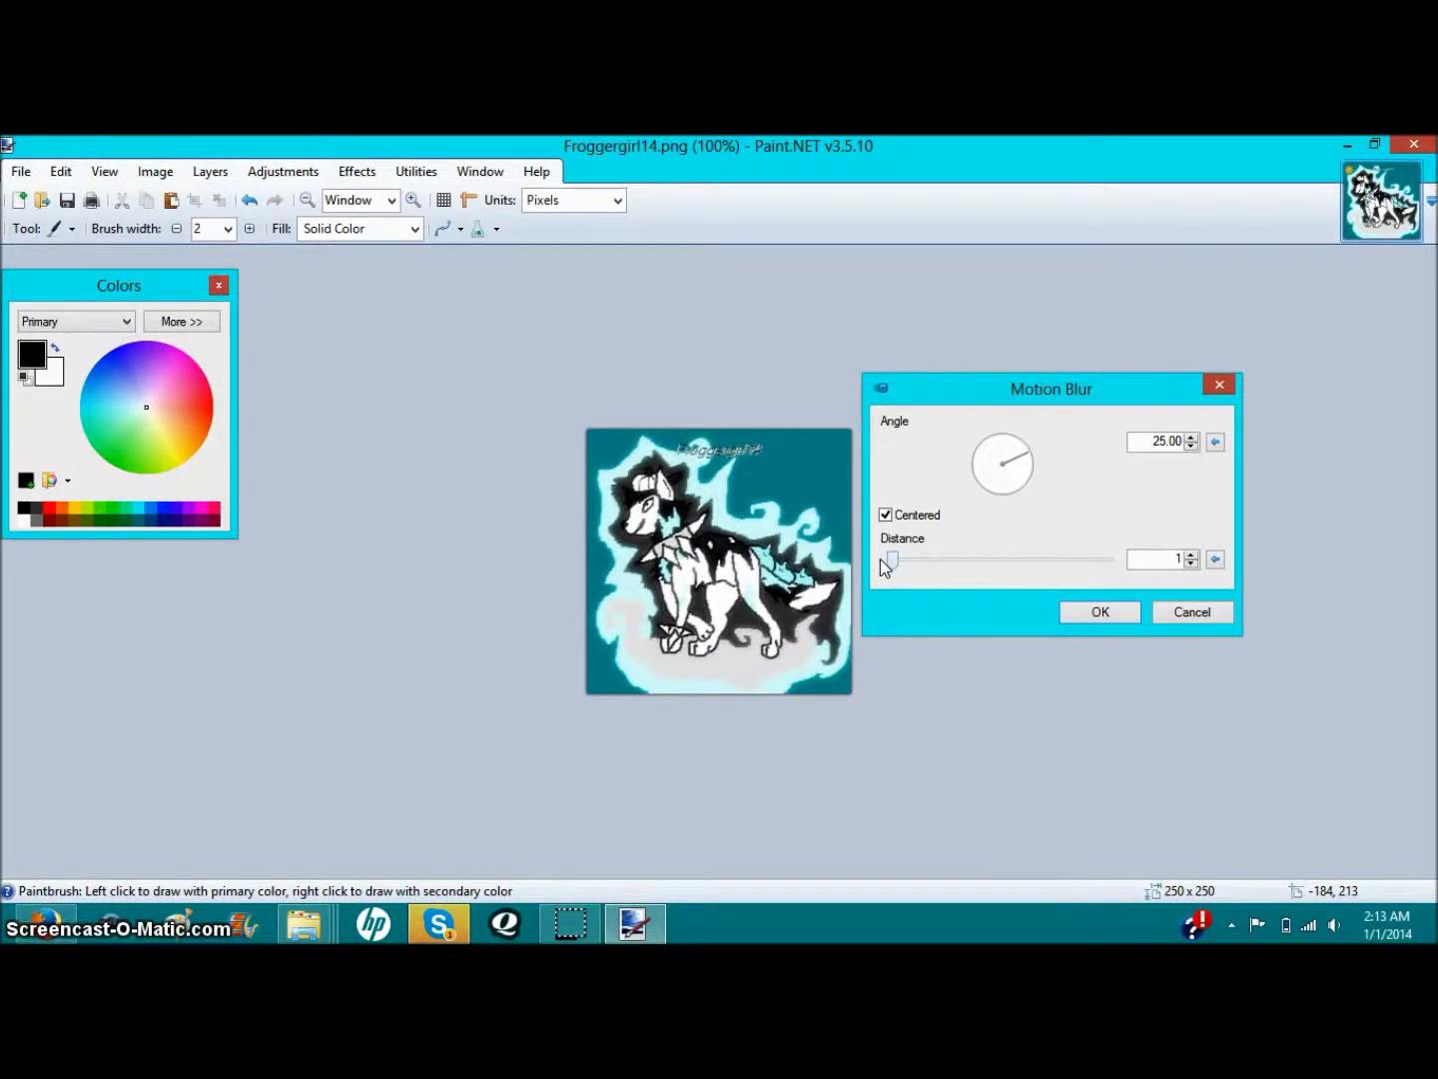
{"action": "left_click", "coordinate": [1096, 609]}
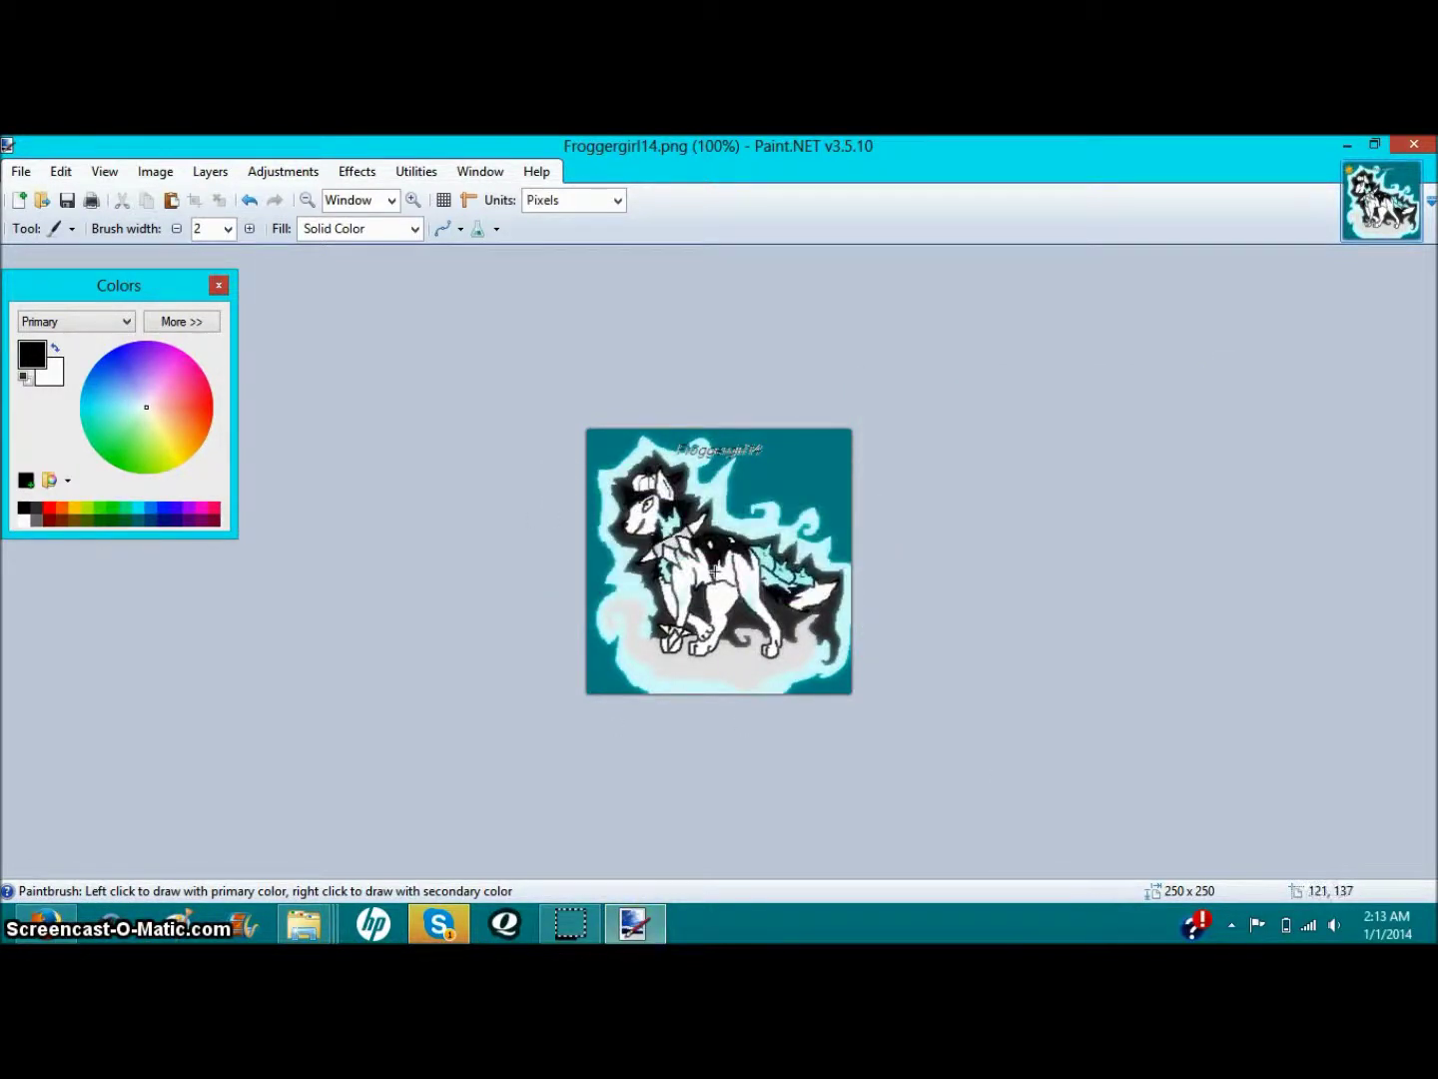
Step: Close Paint.NET and save the effect changes to the drawing's PNG file
{"action": "left_click", "coordinate": [1430, 144]}
{"action": "left_click", "coordinate": [691, 553]}
{"action": "left_click", "coordinate": [673, 680]}
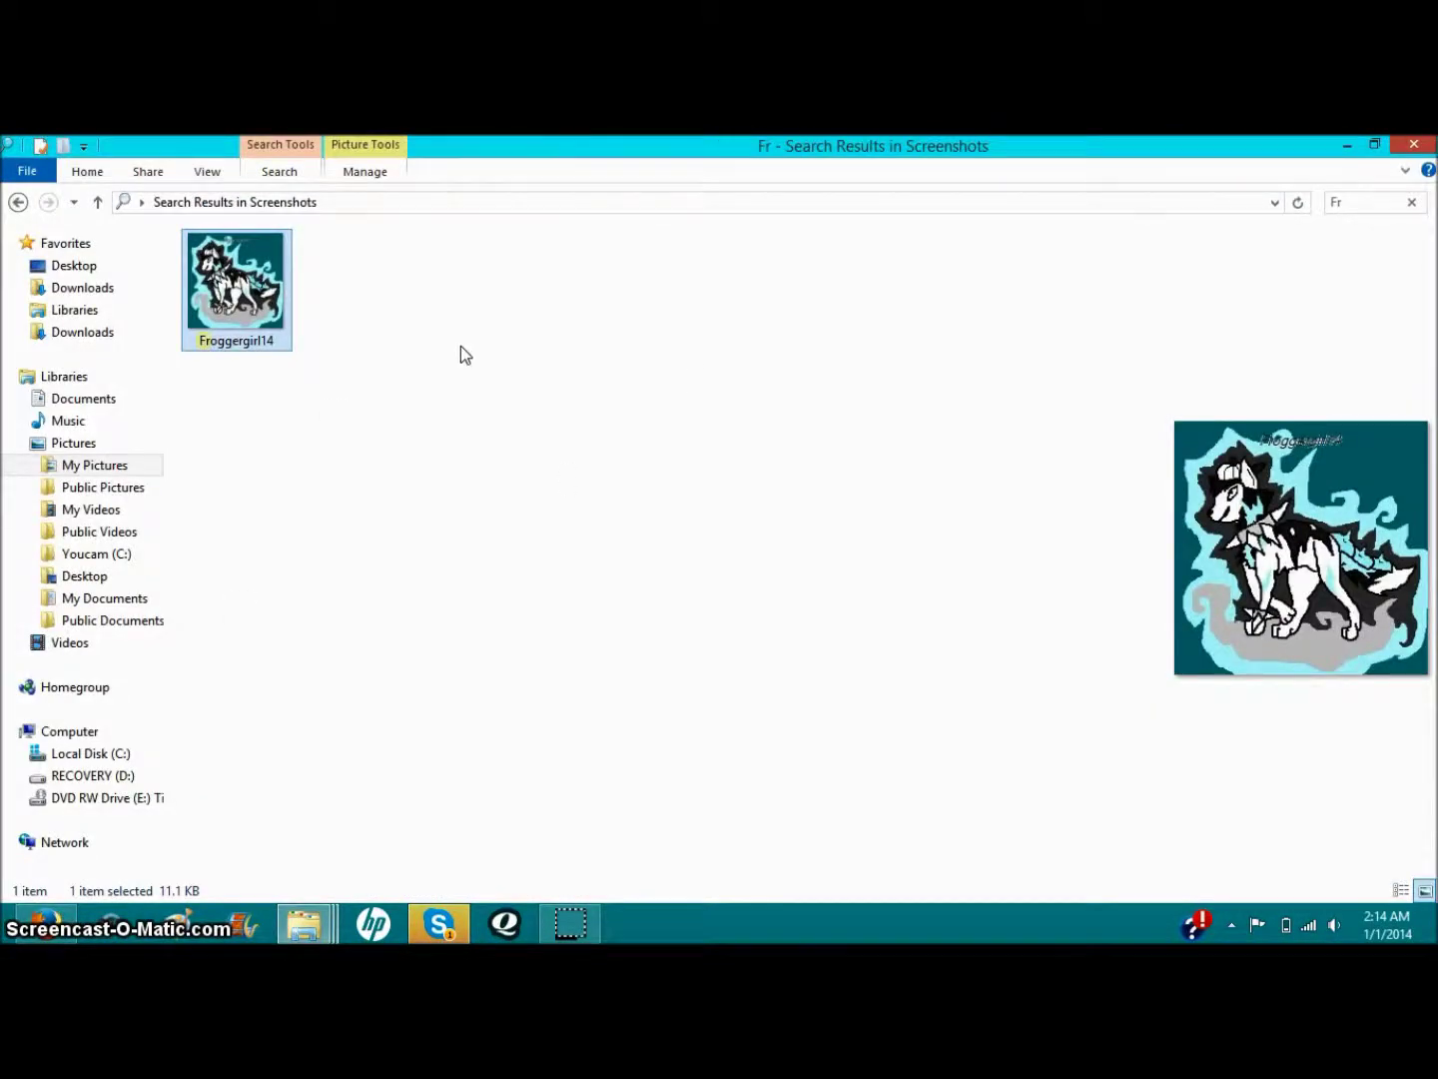
Step: Open the edited wolf drawing in Paint from the Screenshots folder of the Pictures library
{"action": "left_click", "coordinate": [75, 443]}
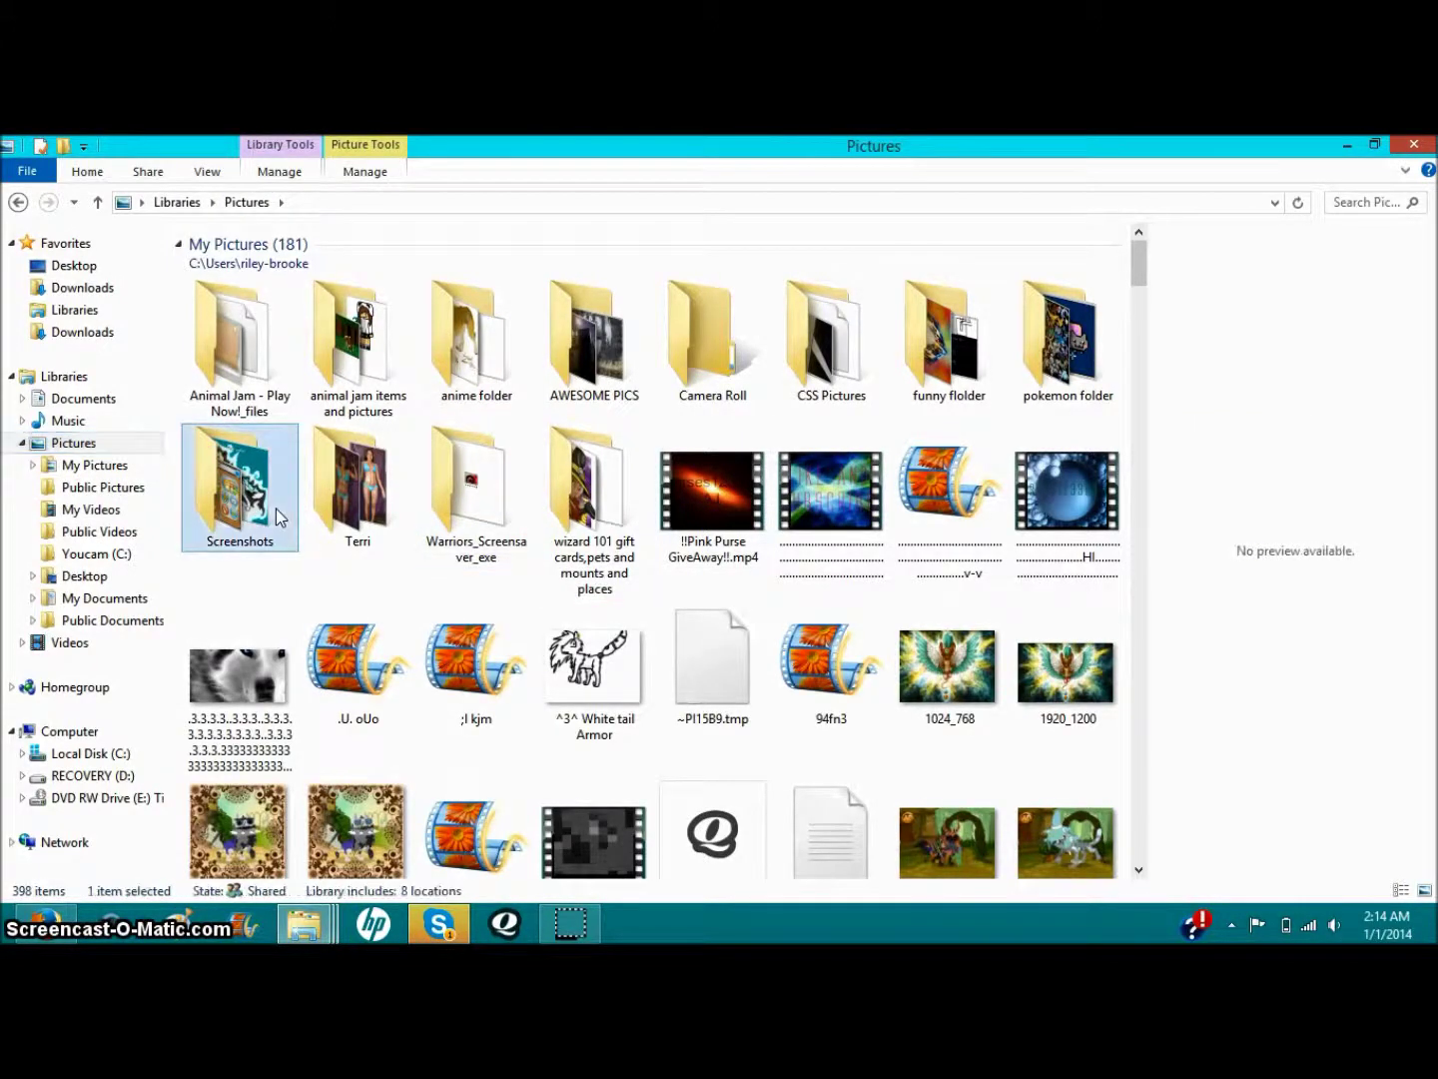
{"action": "double_click", "coordinate": [270, 508]}
{"action": "scroll", "coordinate": [1136, 373], "scroll_direction": "down", "scroll_amount": 3}
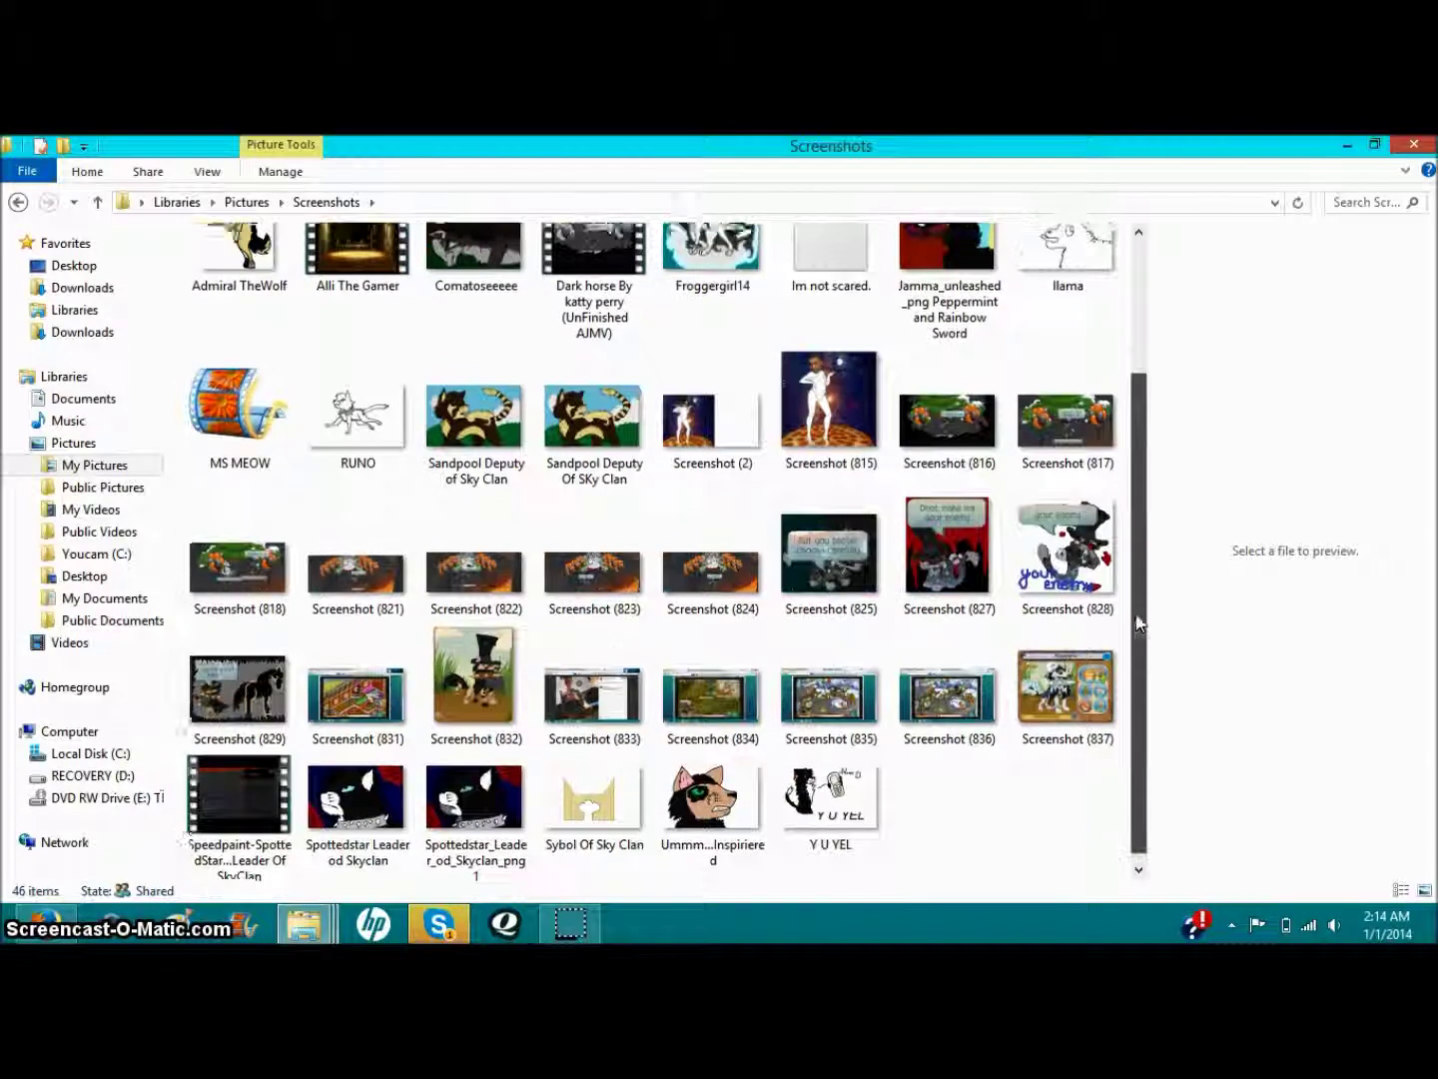
{"action": "scroll", "coordinate": [1136, 620], "scroll_direction": "up", "scroll_amount": 3}
{"action": "left_click", "coordinate": [682, 444]}
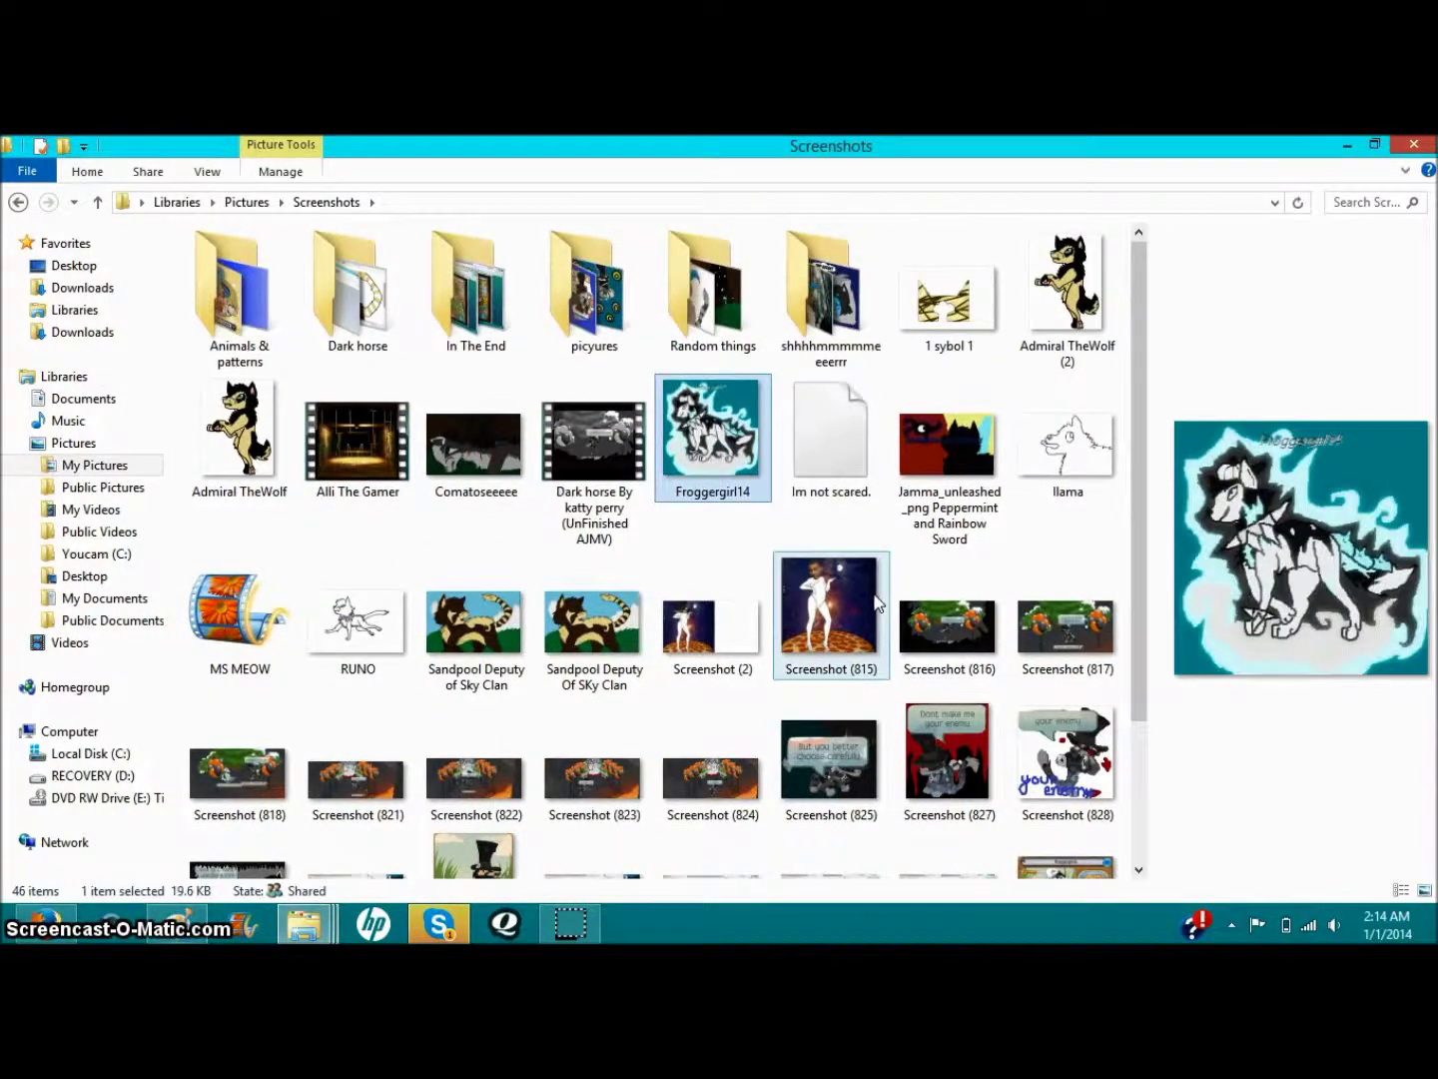
{"action": "double_click", "coordinate": [704, 439]}
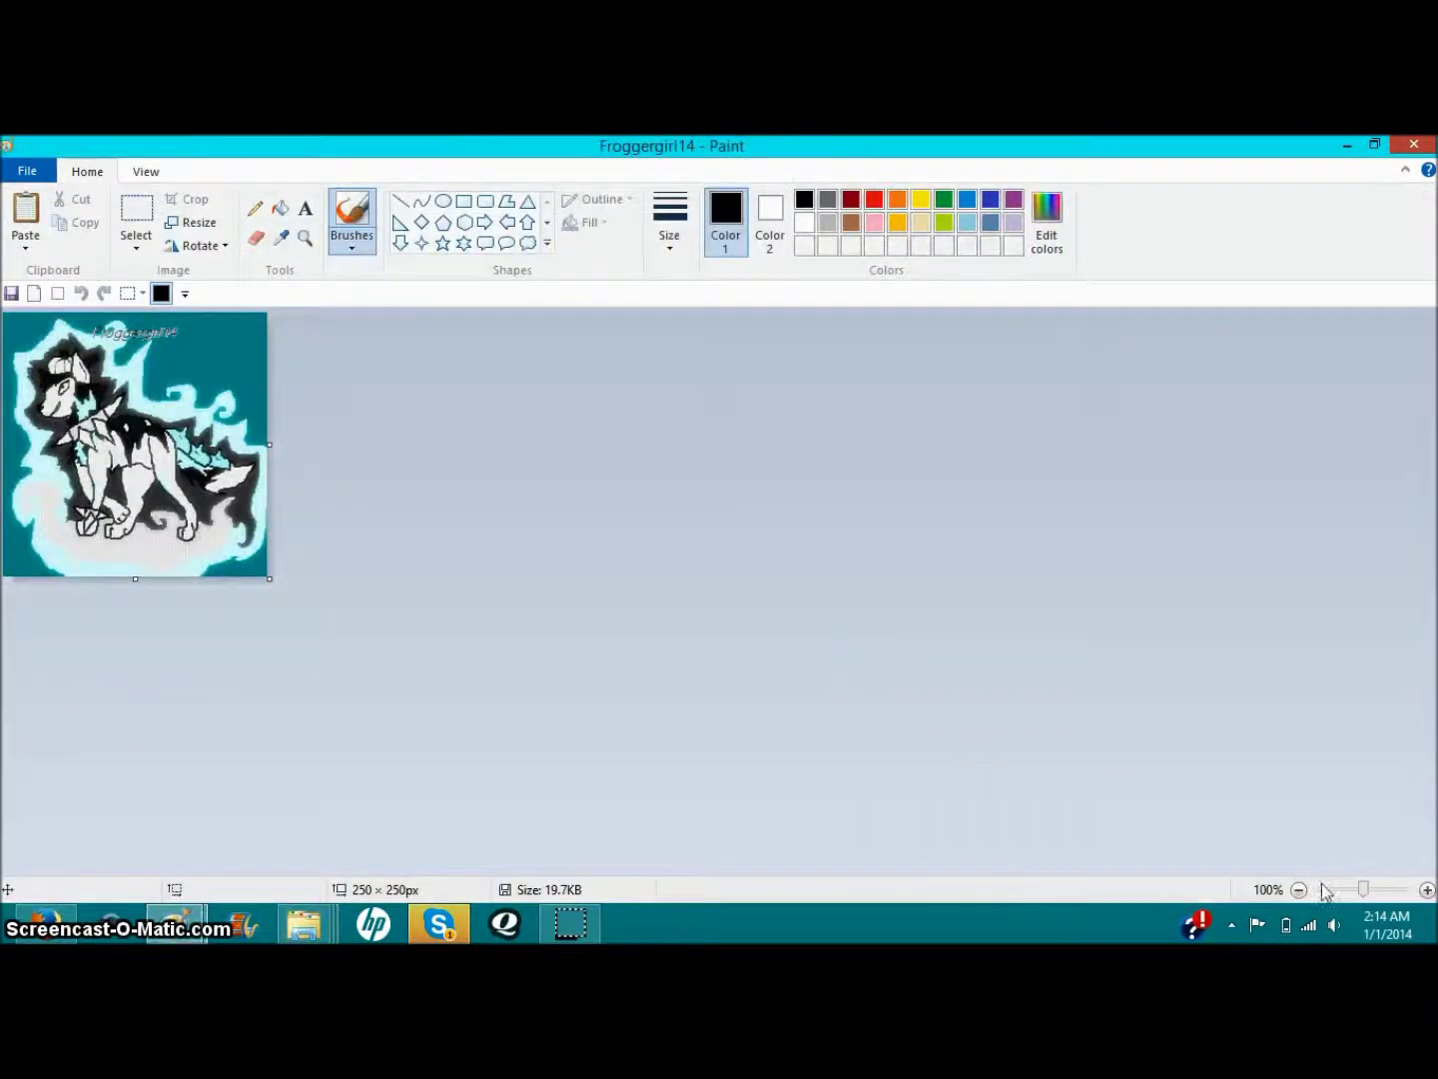
Step: Examine the finished drawing at 200% zoom and close Paint
{"action": "left_click", "coordinate": [1426, 889]}
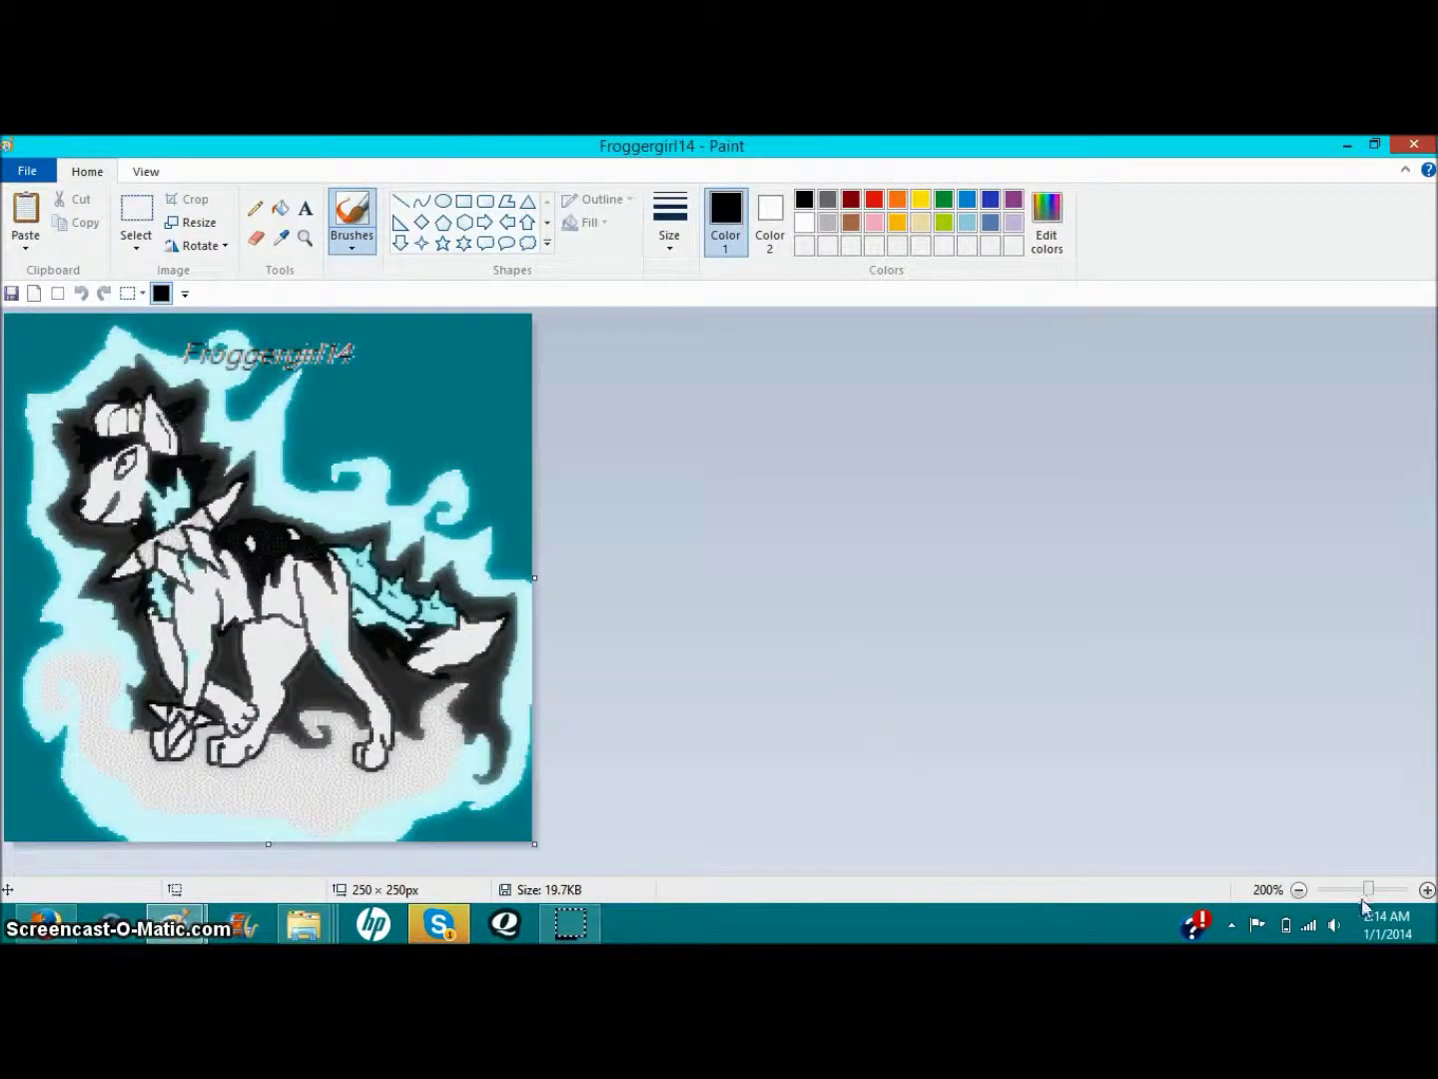
{"action": "left_click", "coordinate": [1298, 890]}
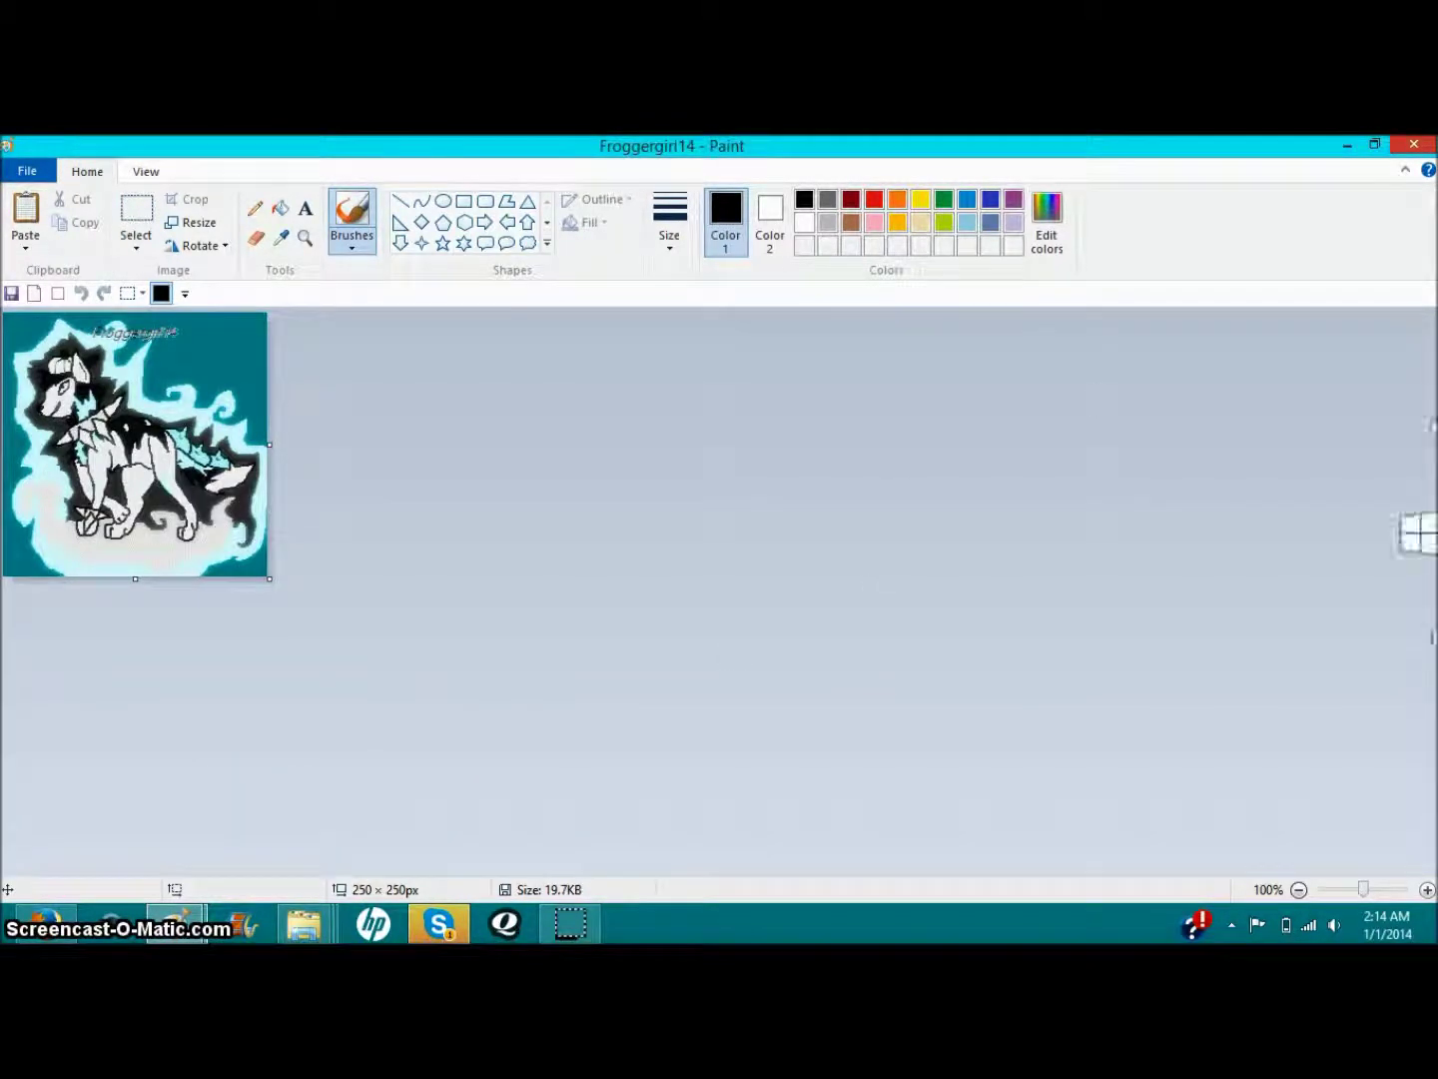
{"action": "left_click", "coordinate": [1415, 144]}
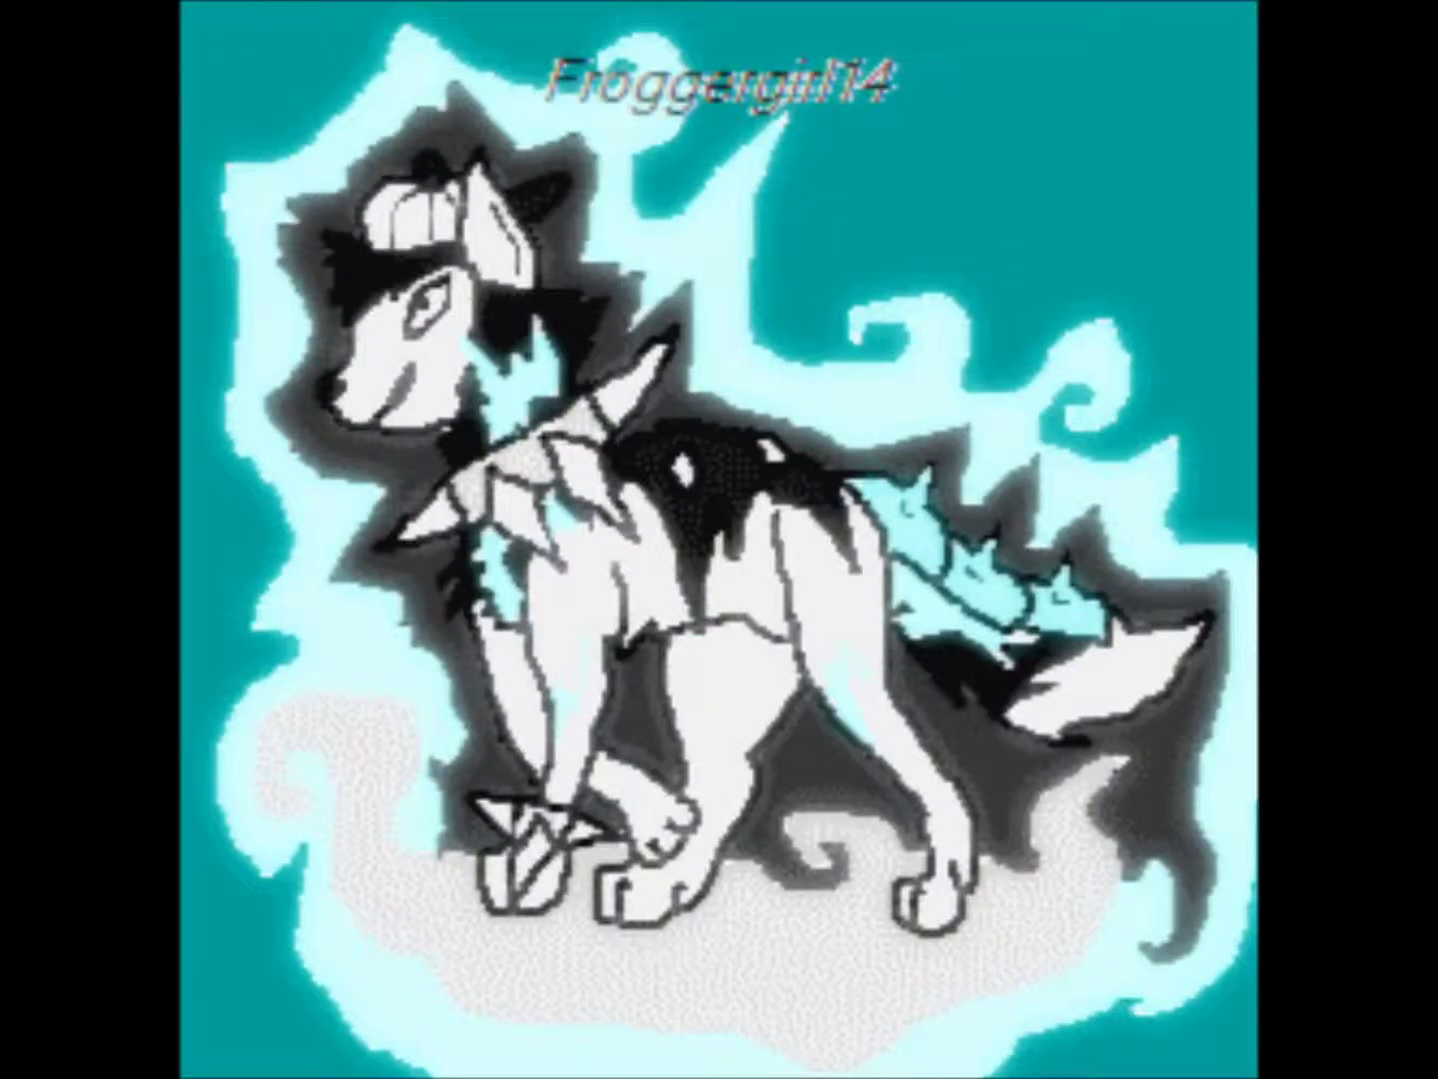